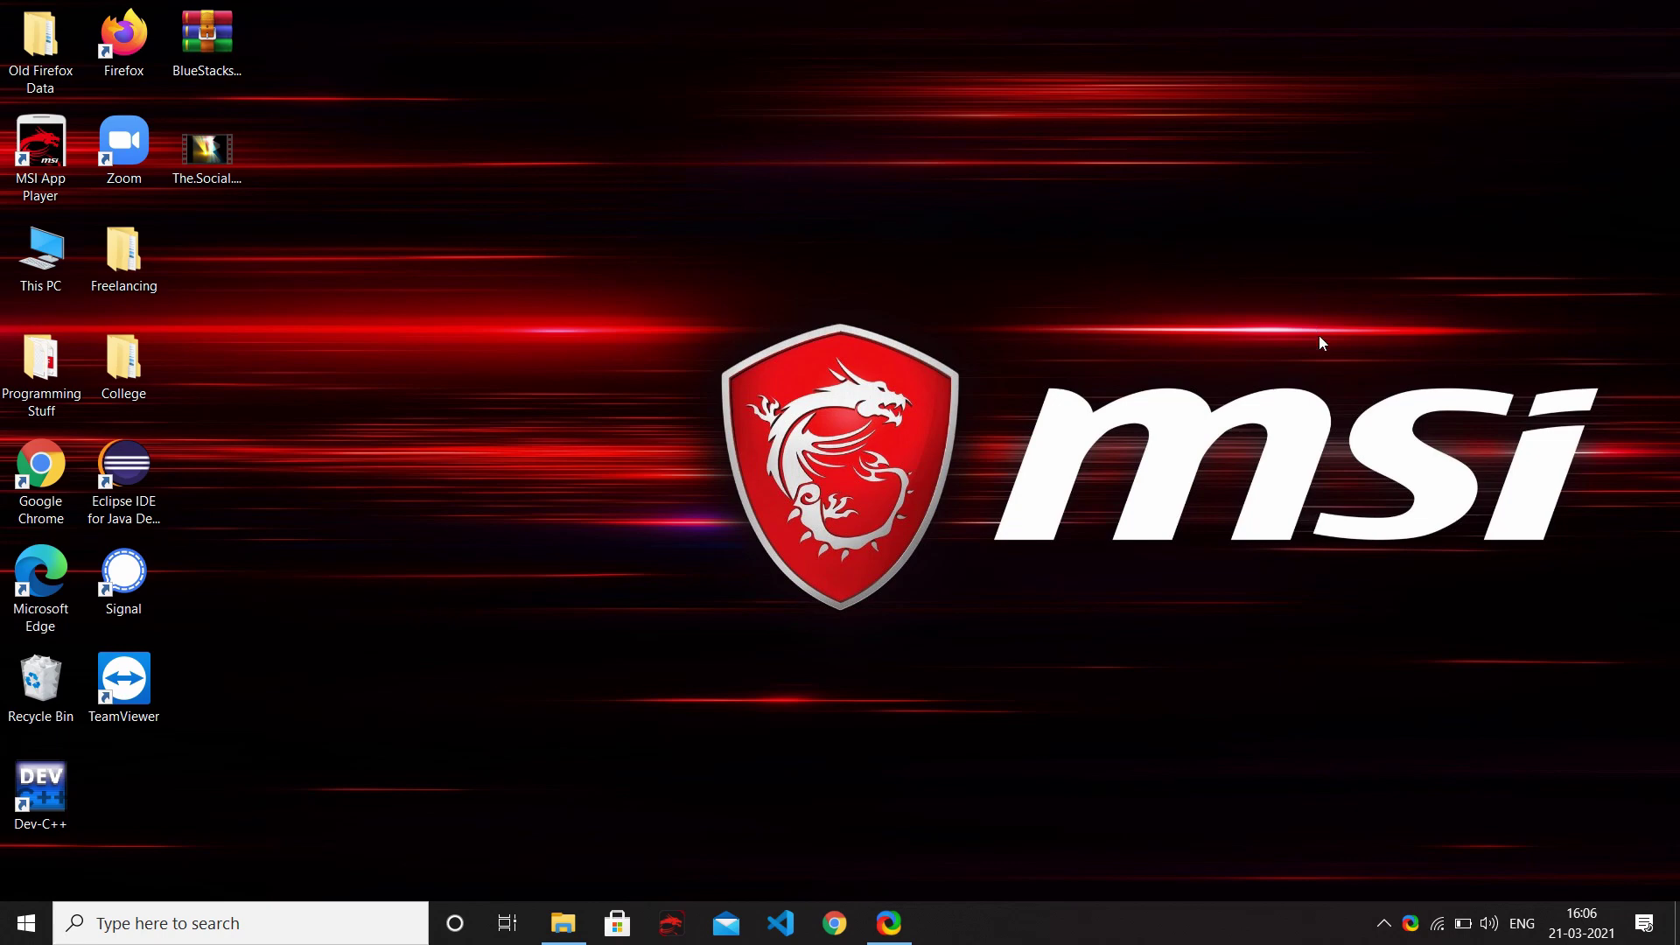
Step: Open an incognito Chrome window and search the web for "mingw for windows"
{"action": "right_click", "coordinate": [835, 910]}
{"action": "left_click", "coordinate": [831, 915]}
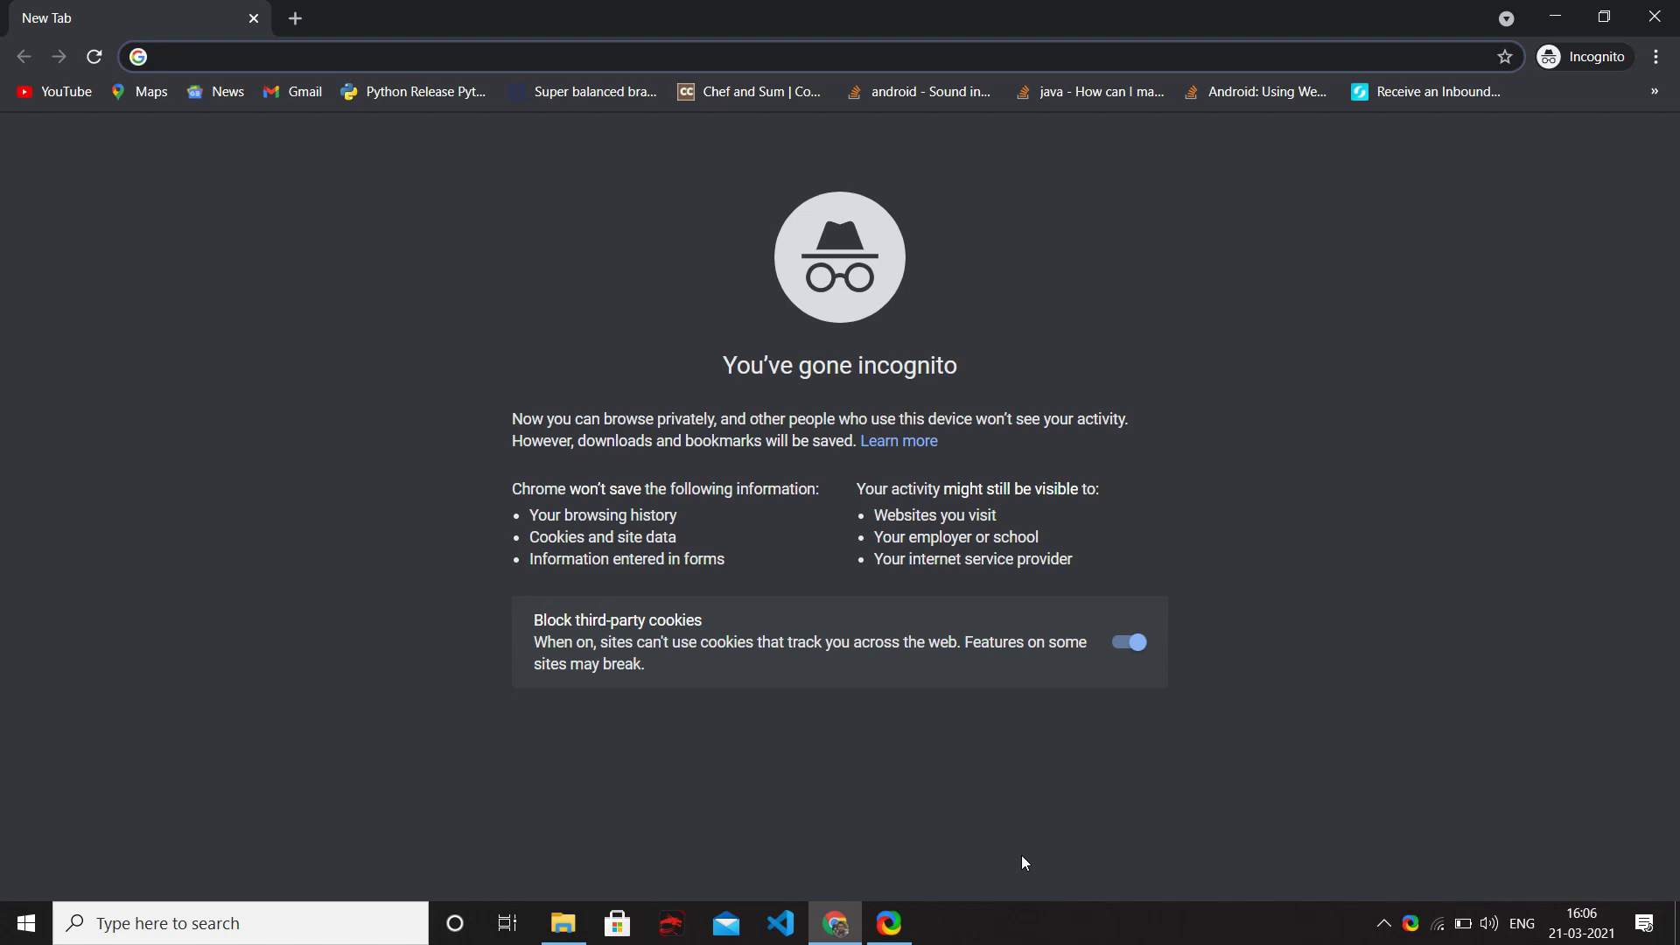
{"action": "type", "text": "mi"}
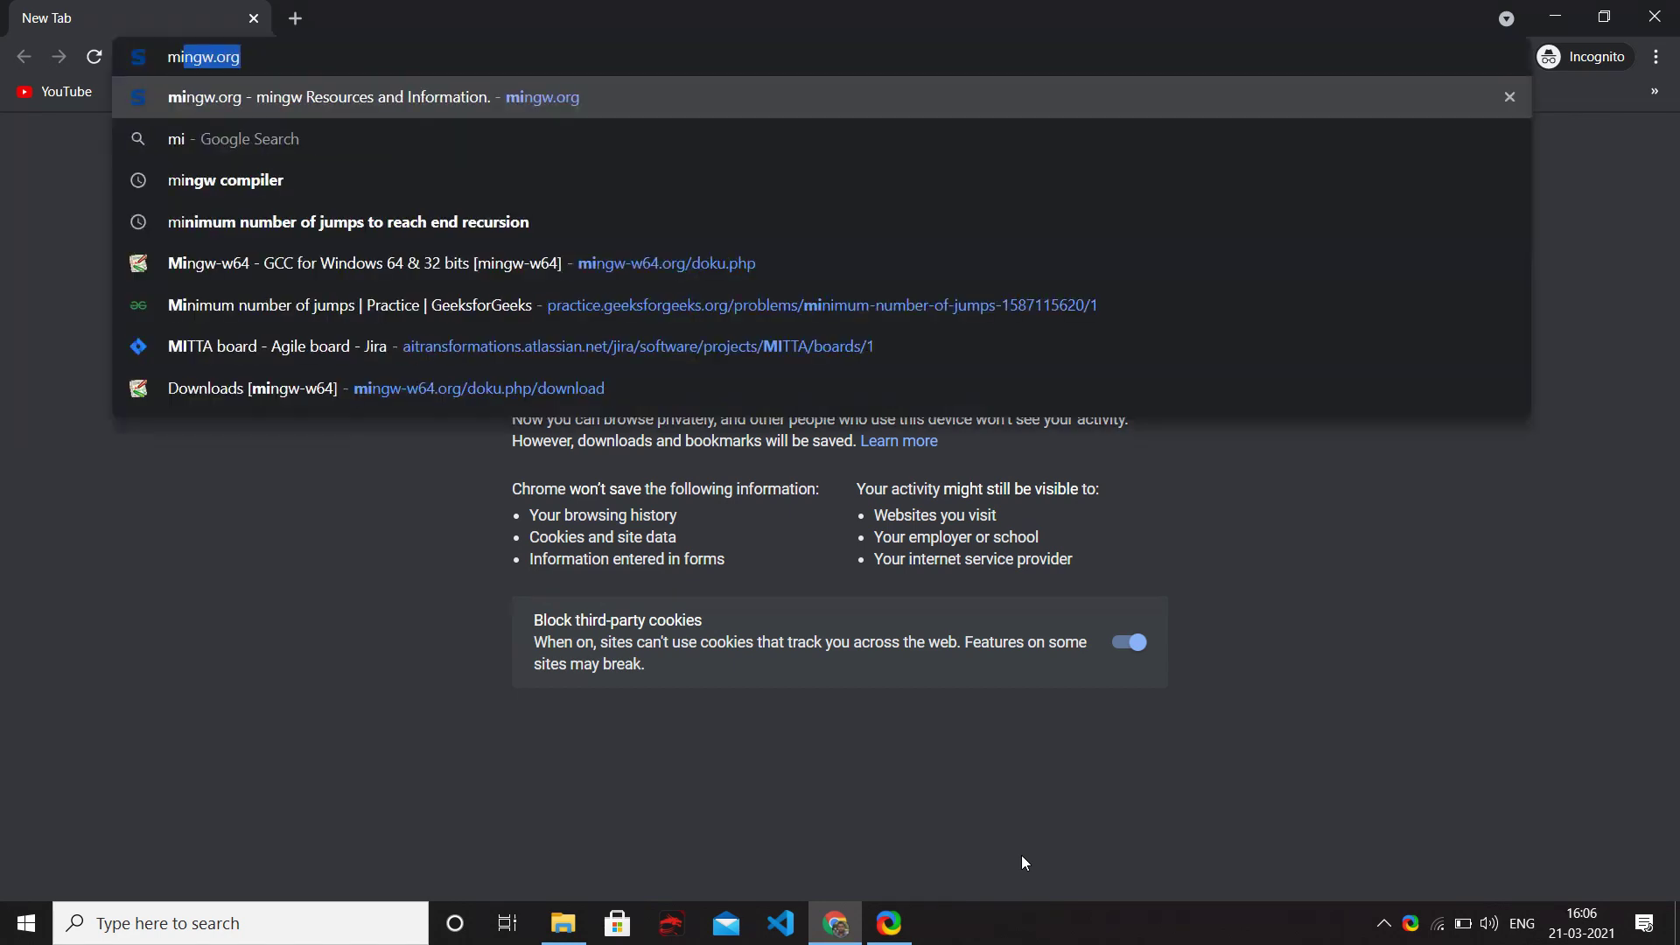
{"action": "type", "text": "ngw for windows"}
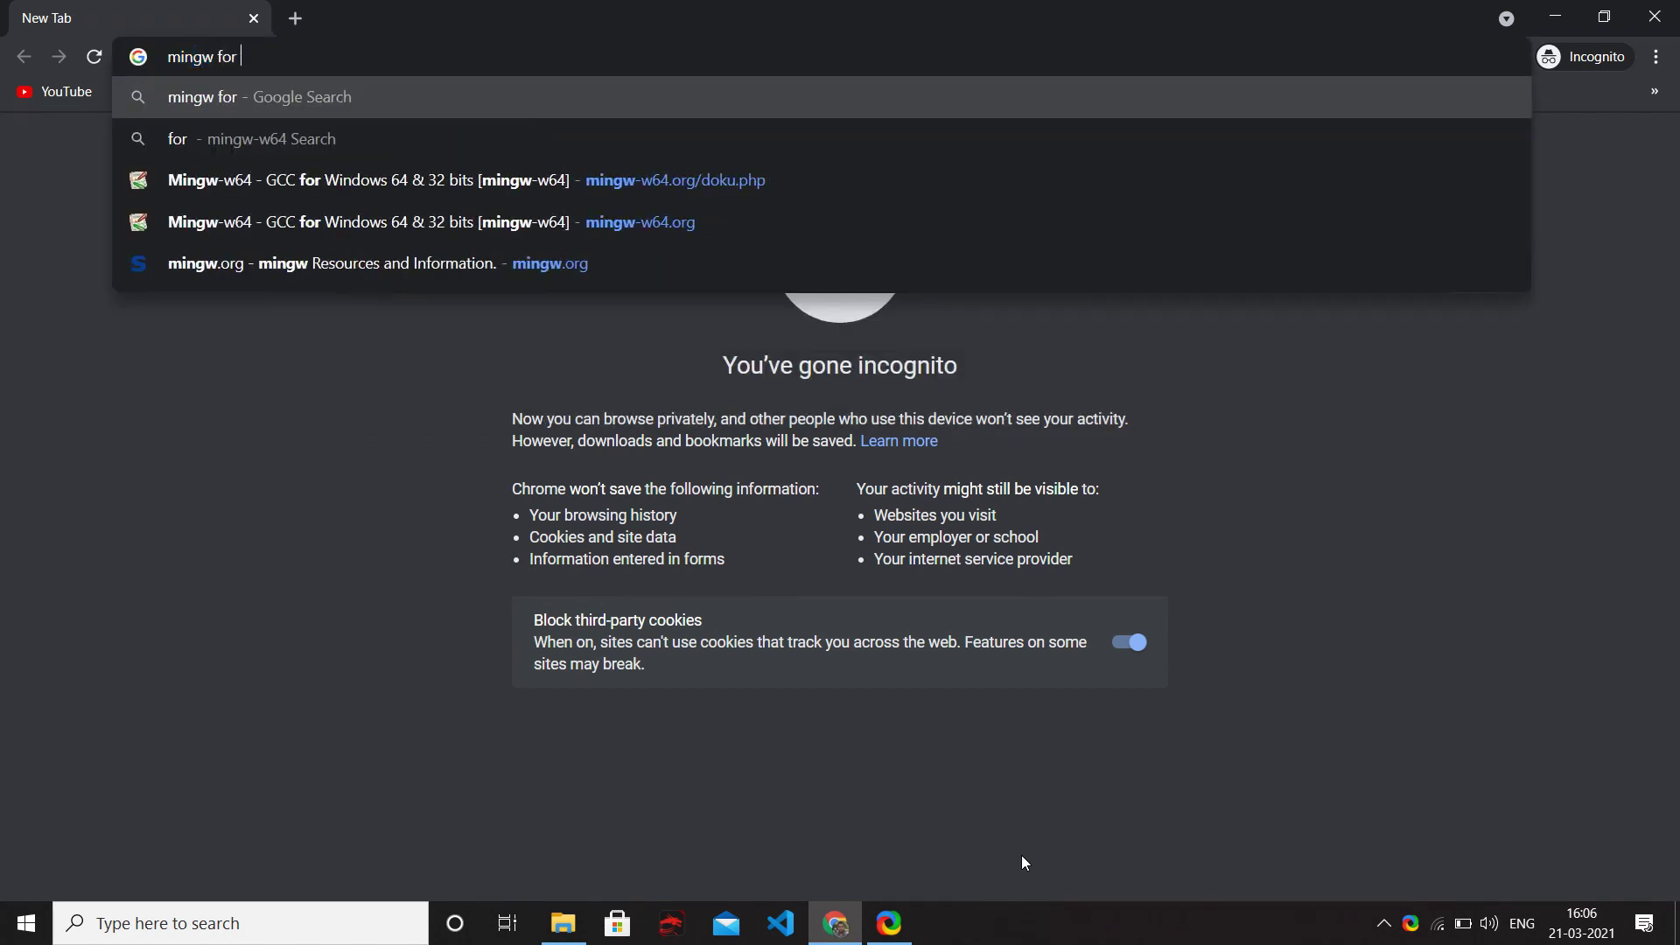
{"action": "key", "text": "Return"}
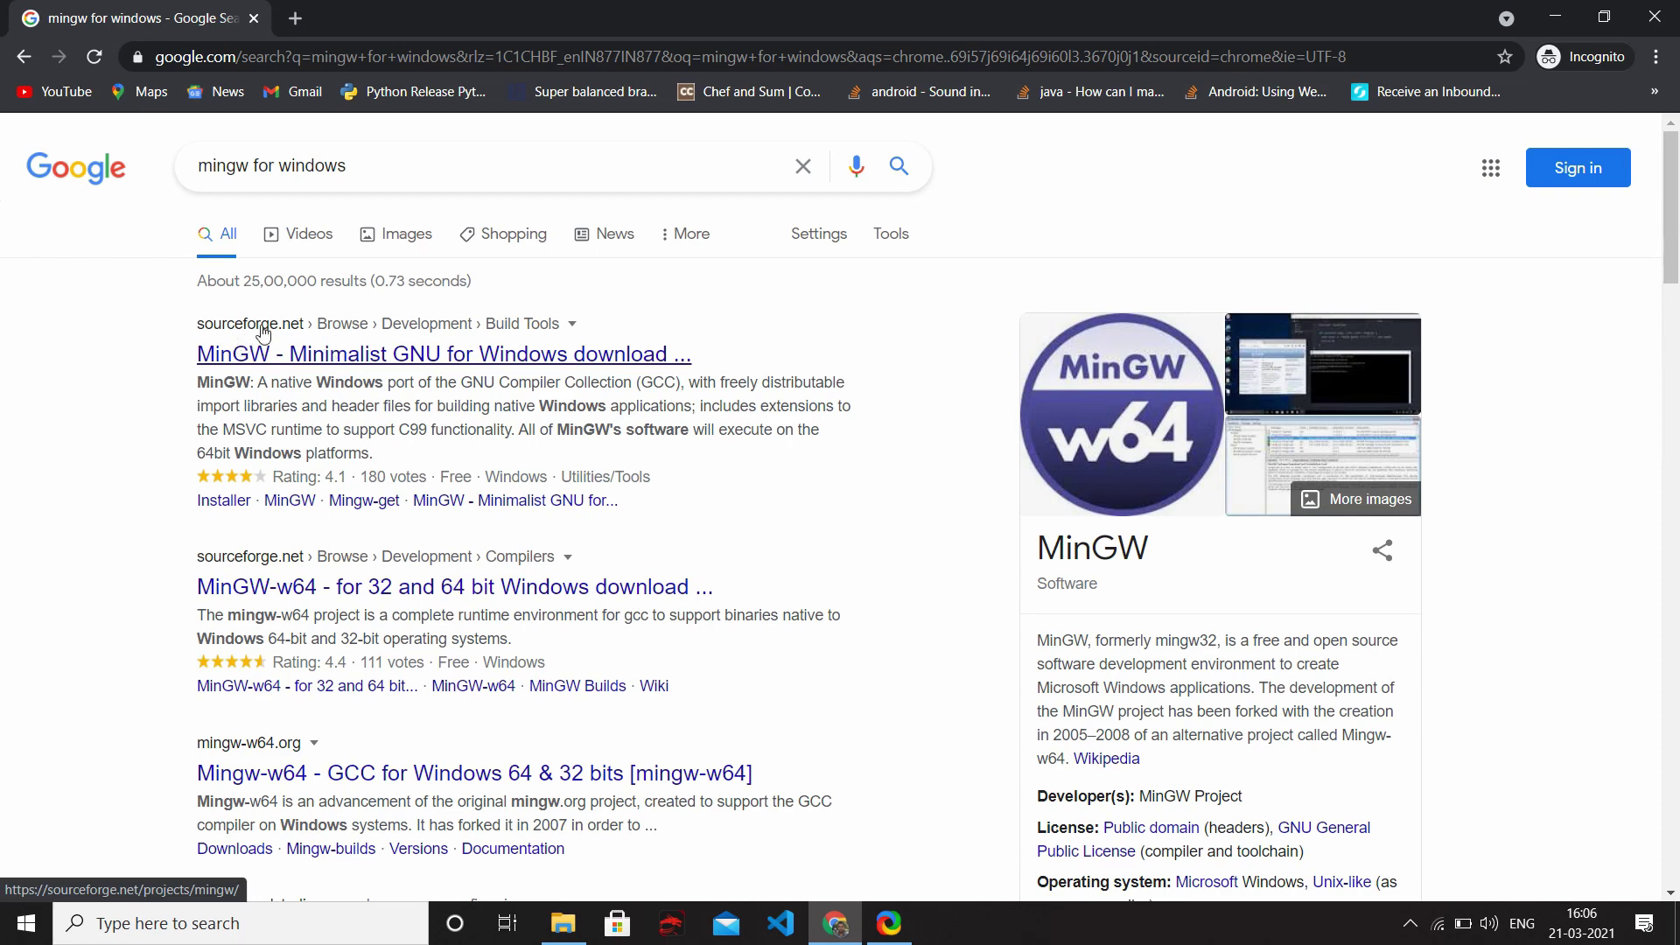
Step: Download mingw-get-setup.exe from the SourceForge MinGW project page and launch it from the Downloads folder
{"action": "left_click", "coordinate": [380, 353]}
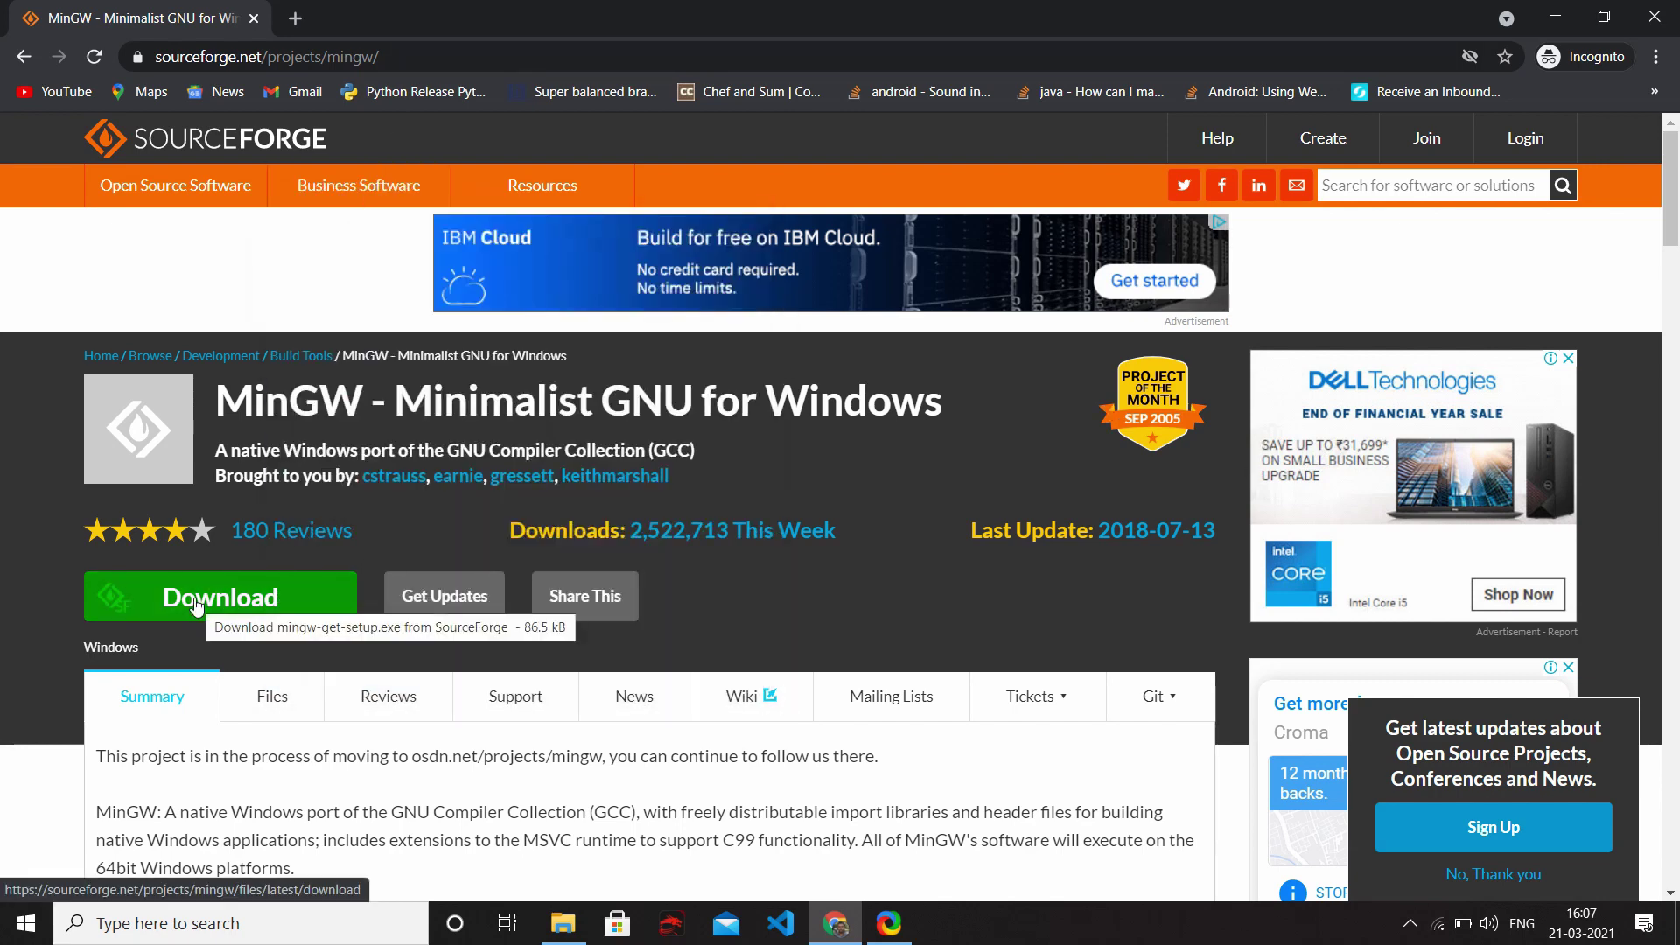
{"action": "left_click", "coordinate": [196, 605]}
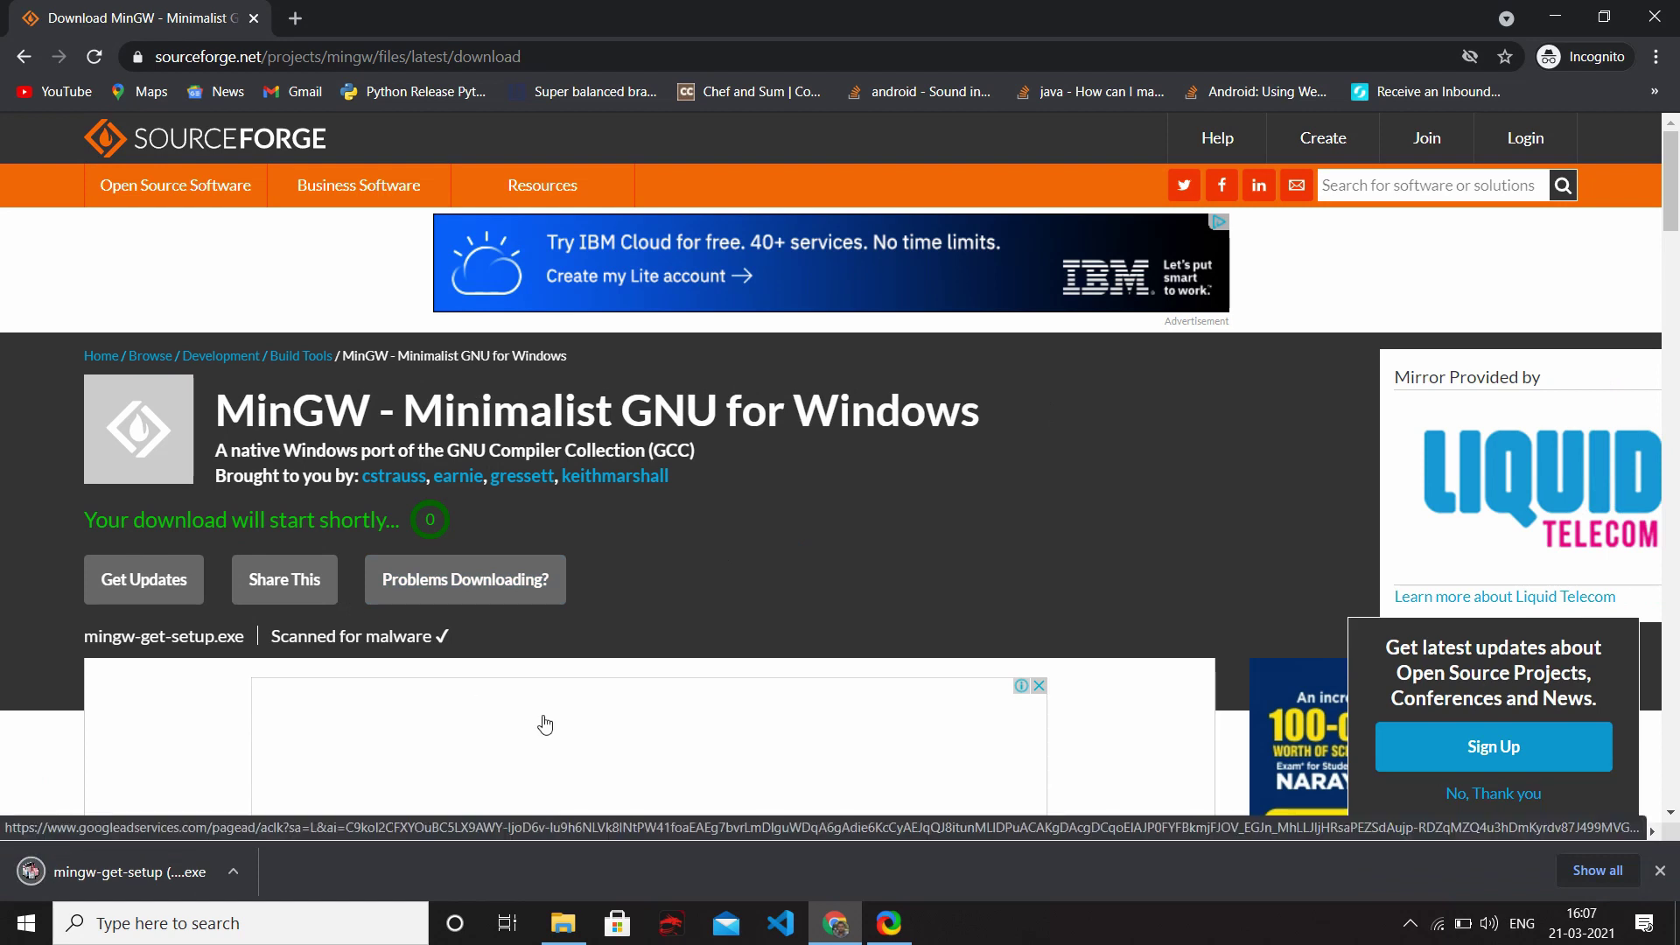
{"action": "left_click", "coordinate": [235, 873]}
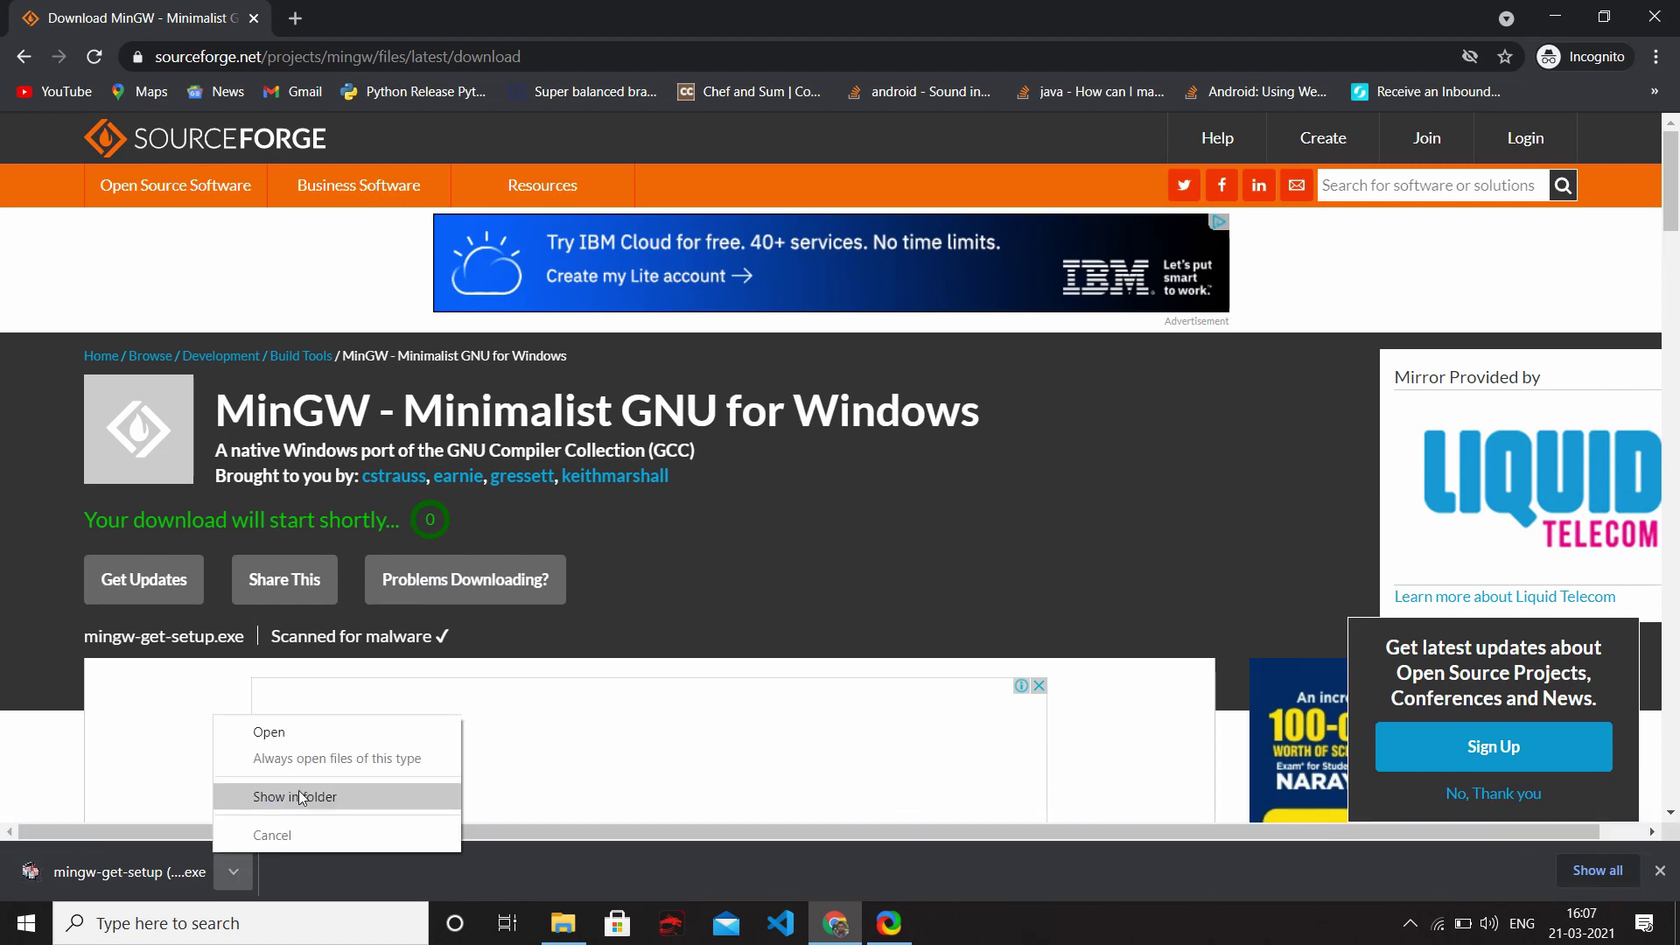
{"action": "left_click", "coordinate": [295, 796]}
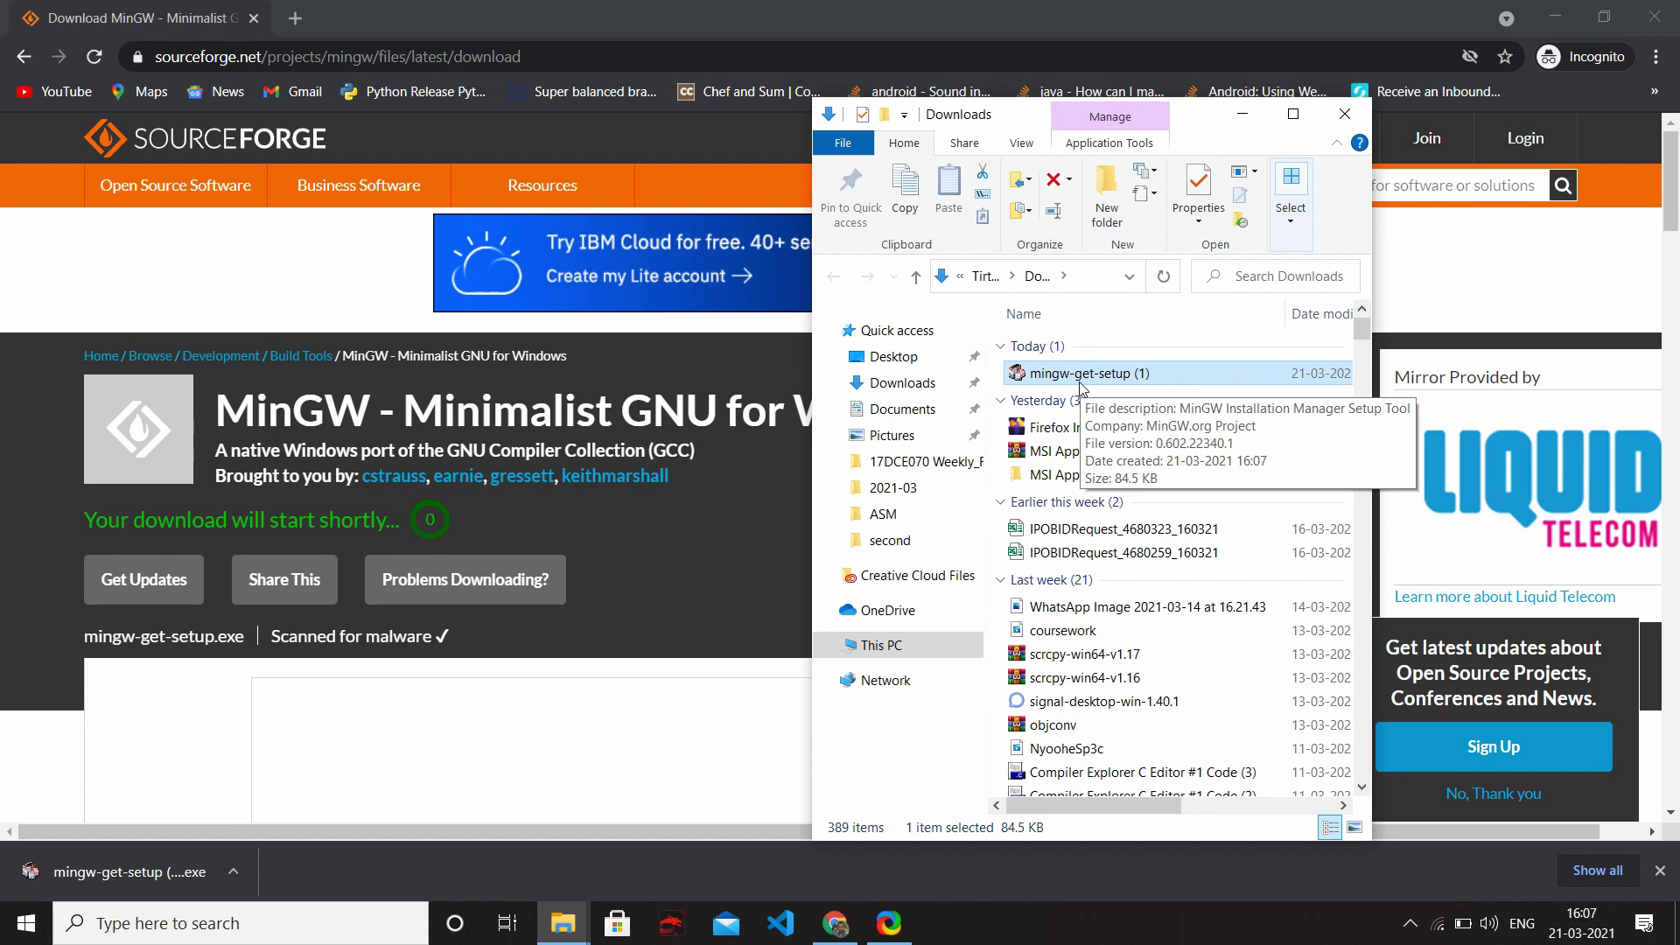
{"action": "double_click", "coordinate": [1082, 375]}
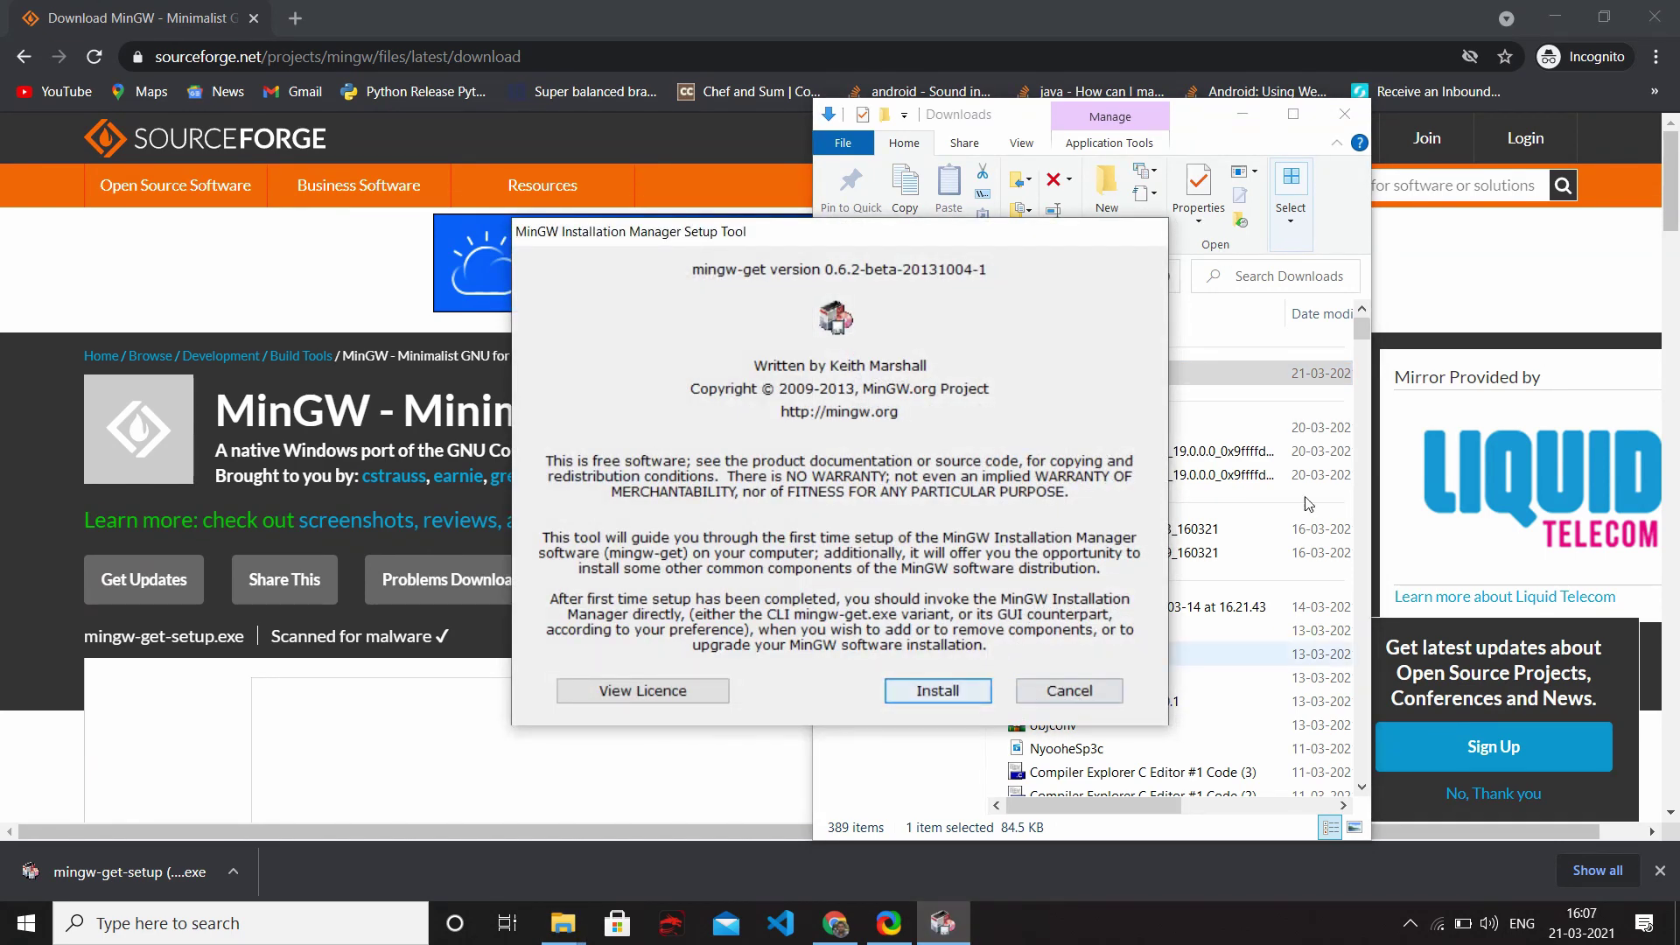
Step: Minimize the other windows and install the MinGW Installation Manager to C:\MinGW with graphical interface support and start menu and desktop shortcuts
{"action": "left_click", "coordinate": [1247, 116]}
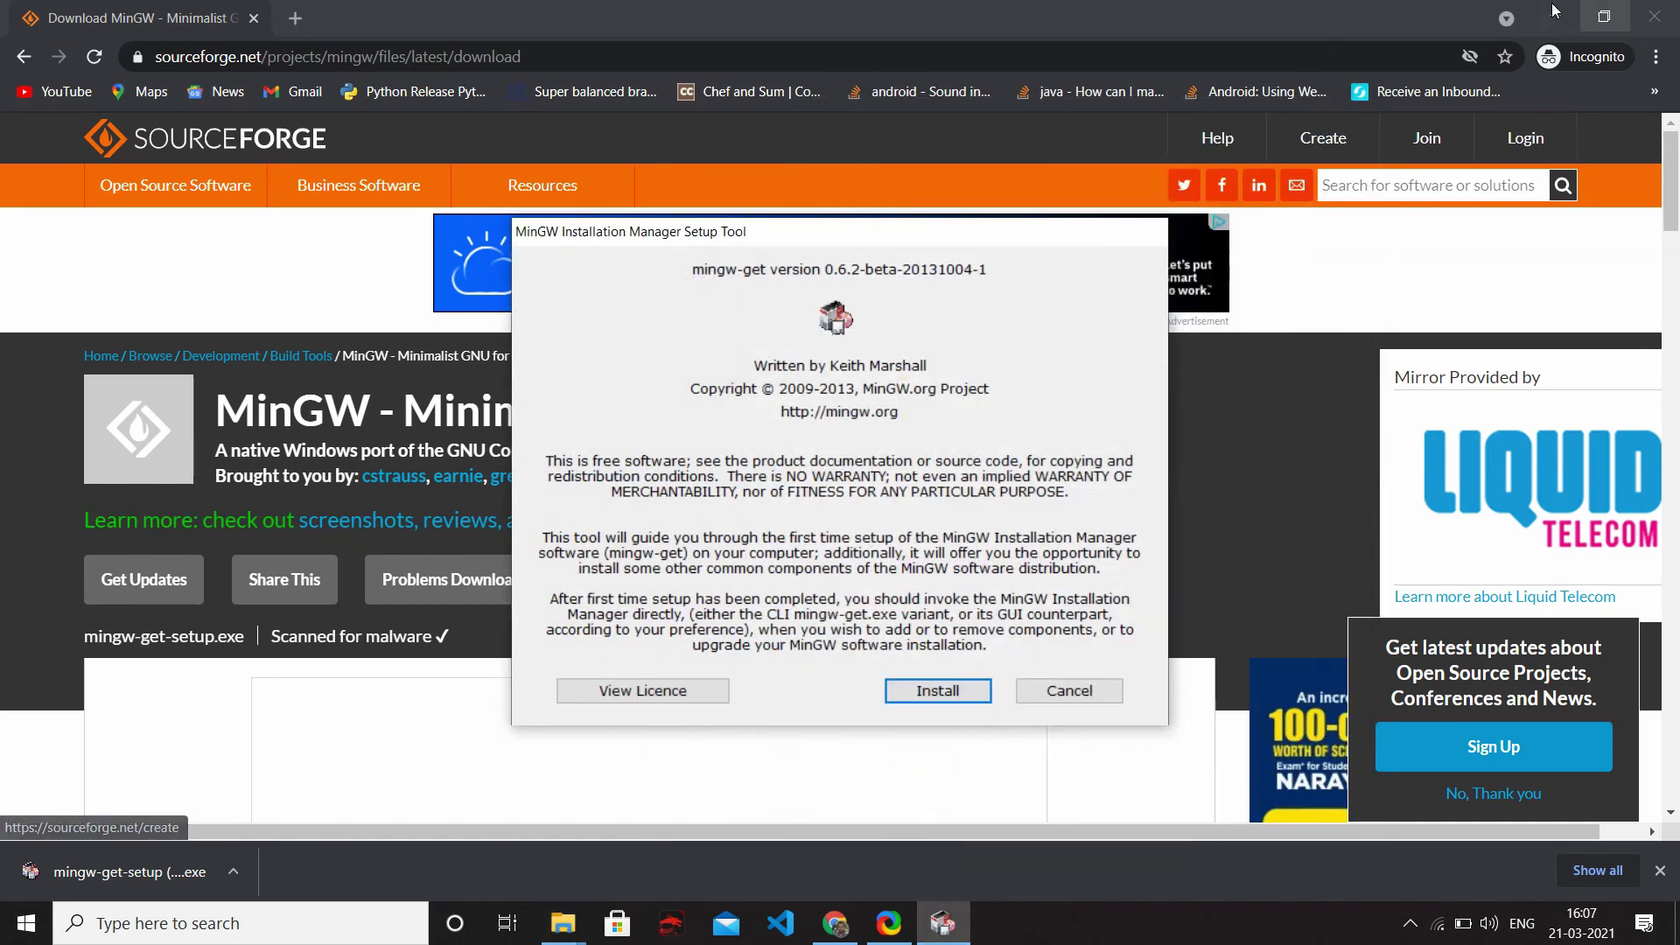
{"action": "left_click", "coordinate": [1555, 18]}
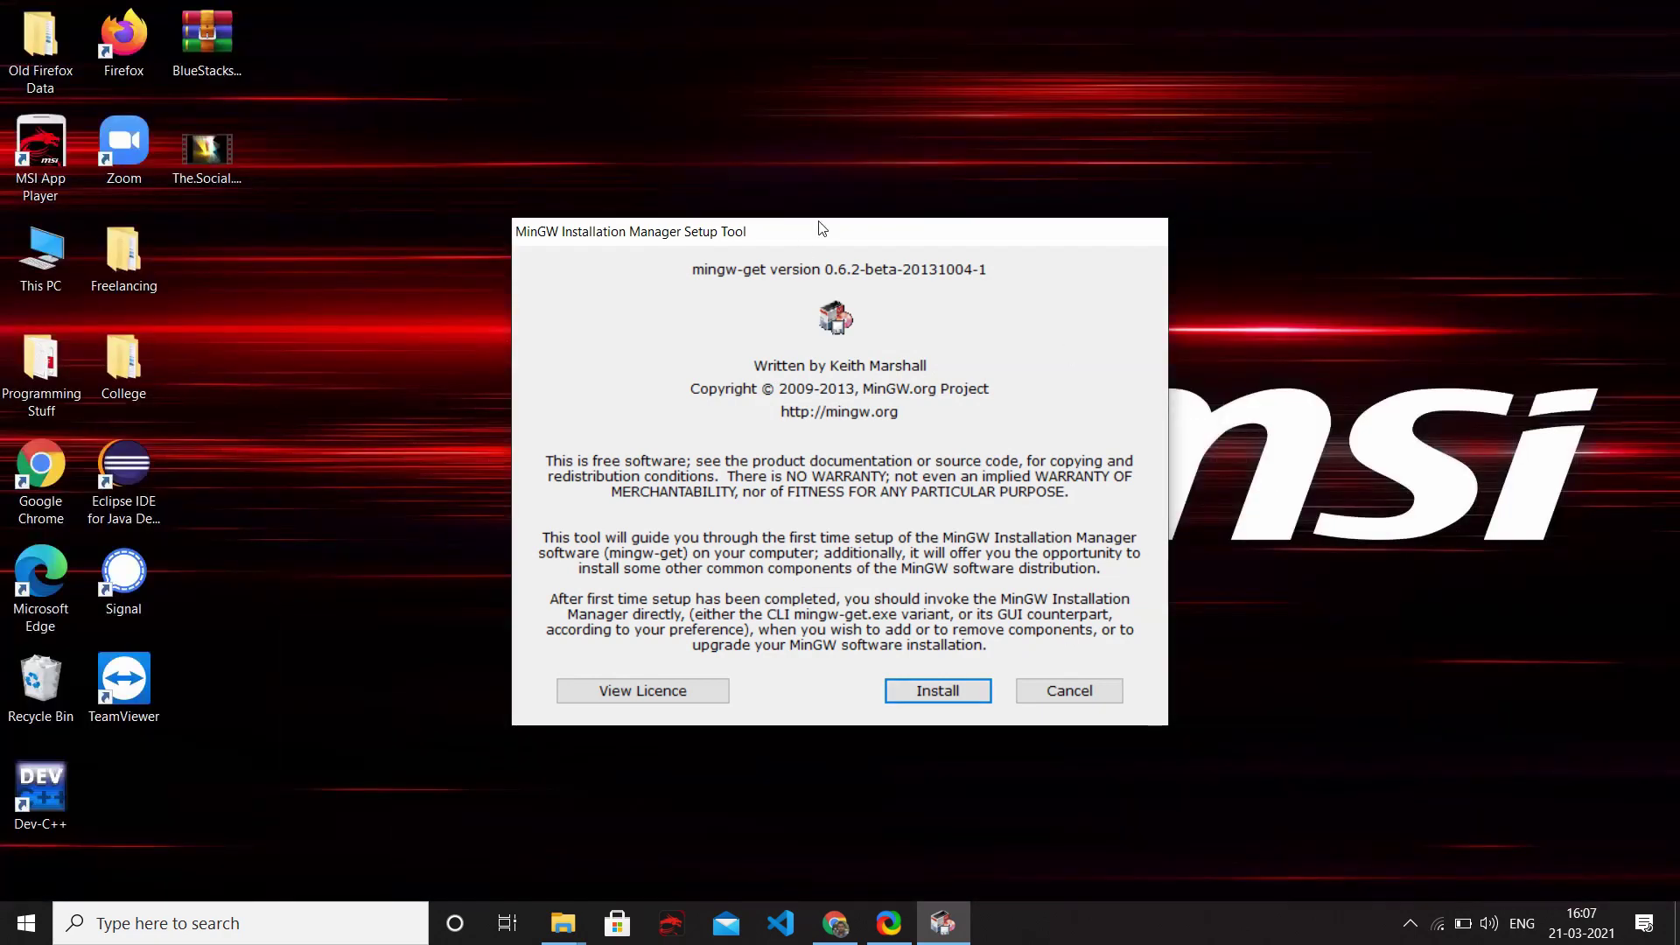
{"action": "left_click_drag", "start_coordinate": [824, 230], "coordinate": [862, 132]}
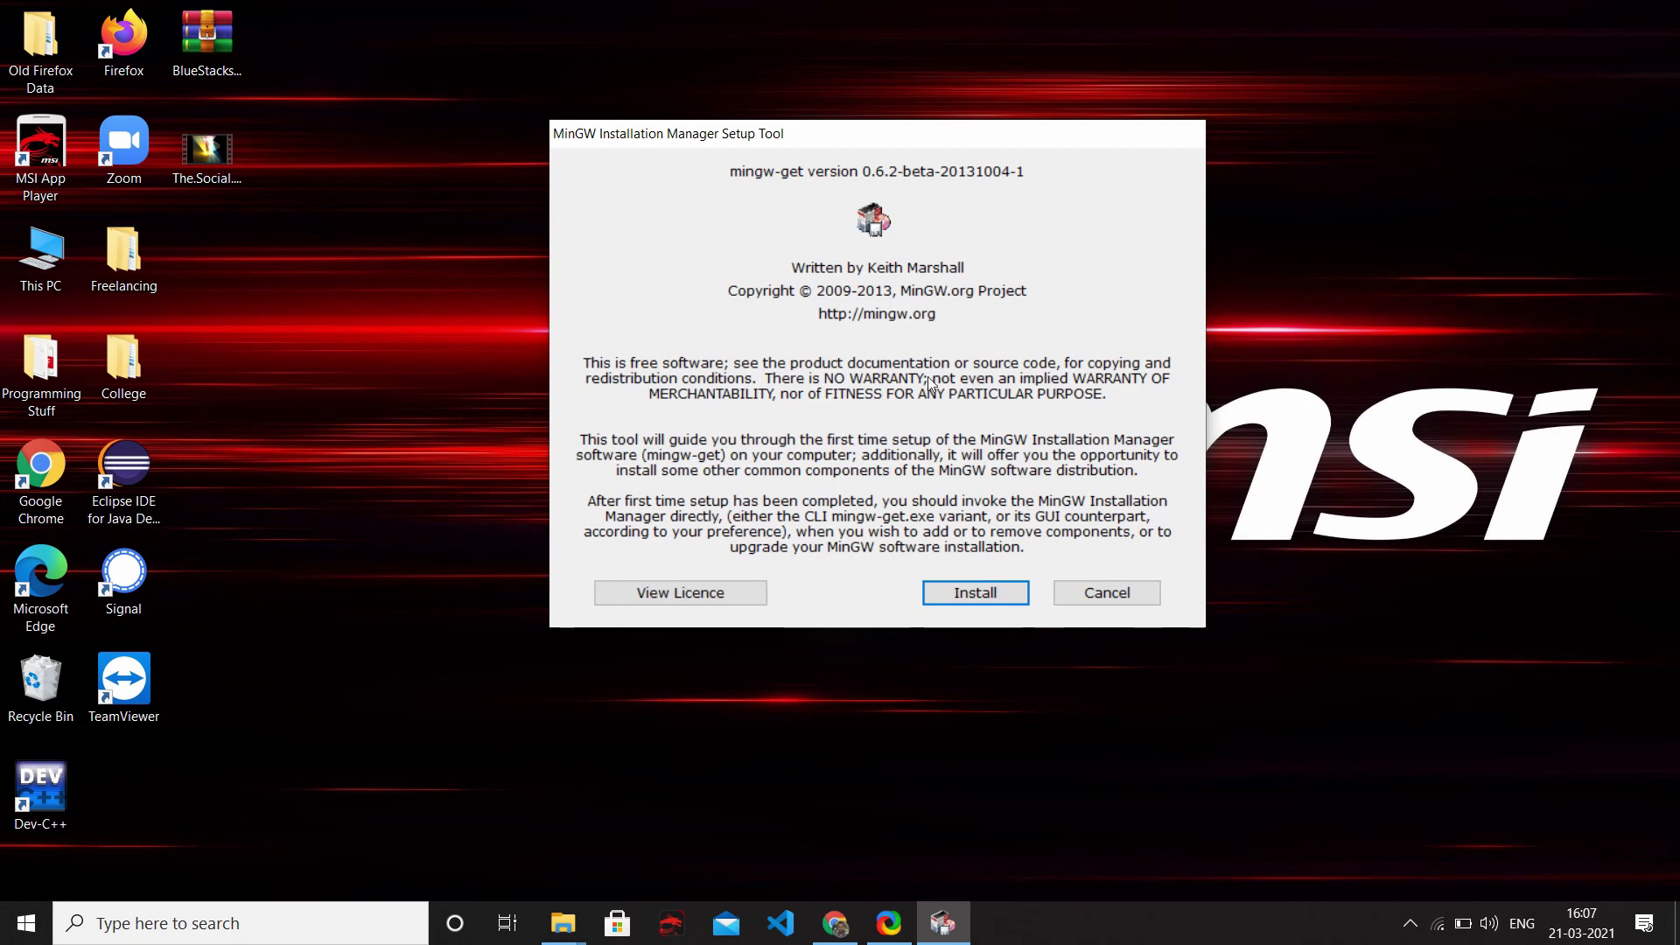
{"action": "left_click", "coordinate": [980, 591]}
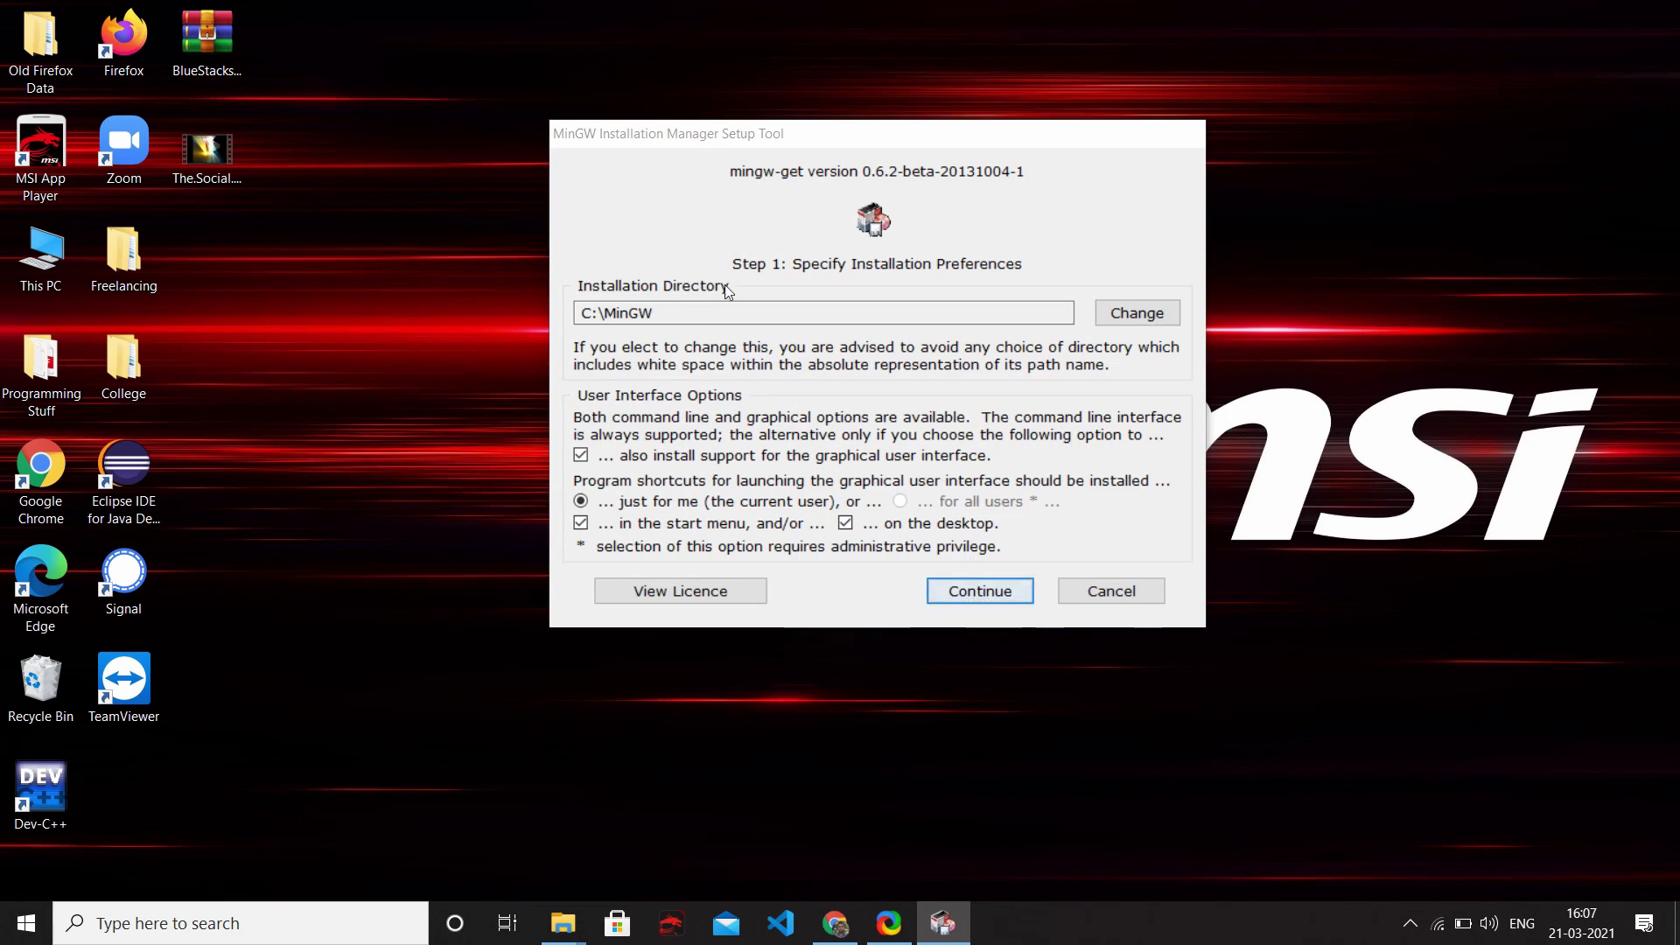
{"action": "left_click_drag", "start_coordinate": [672, 316], "coordinate": [514, 320]}
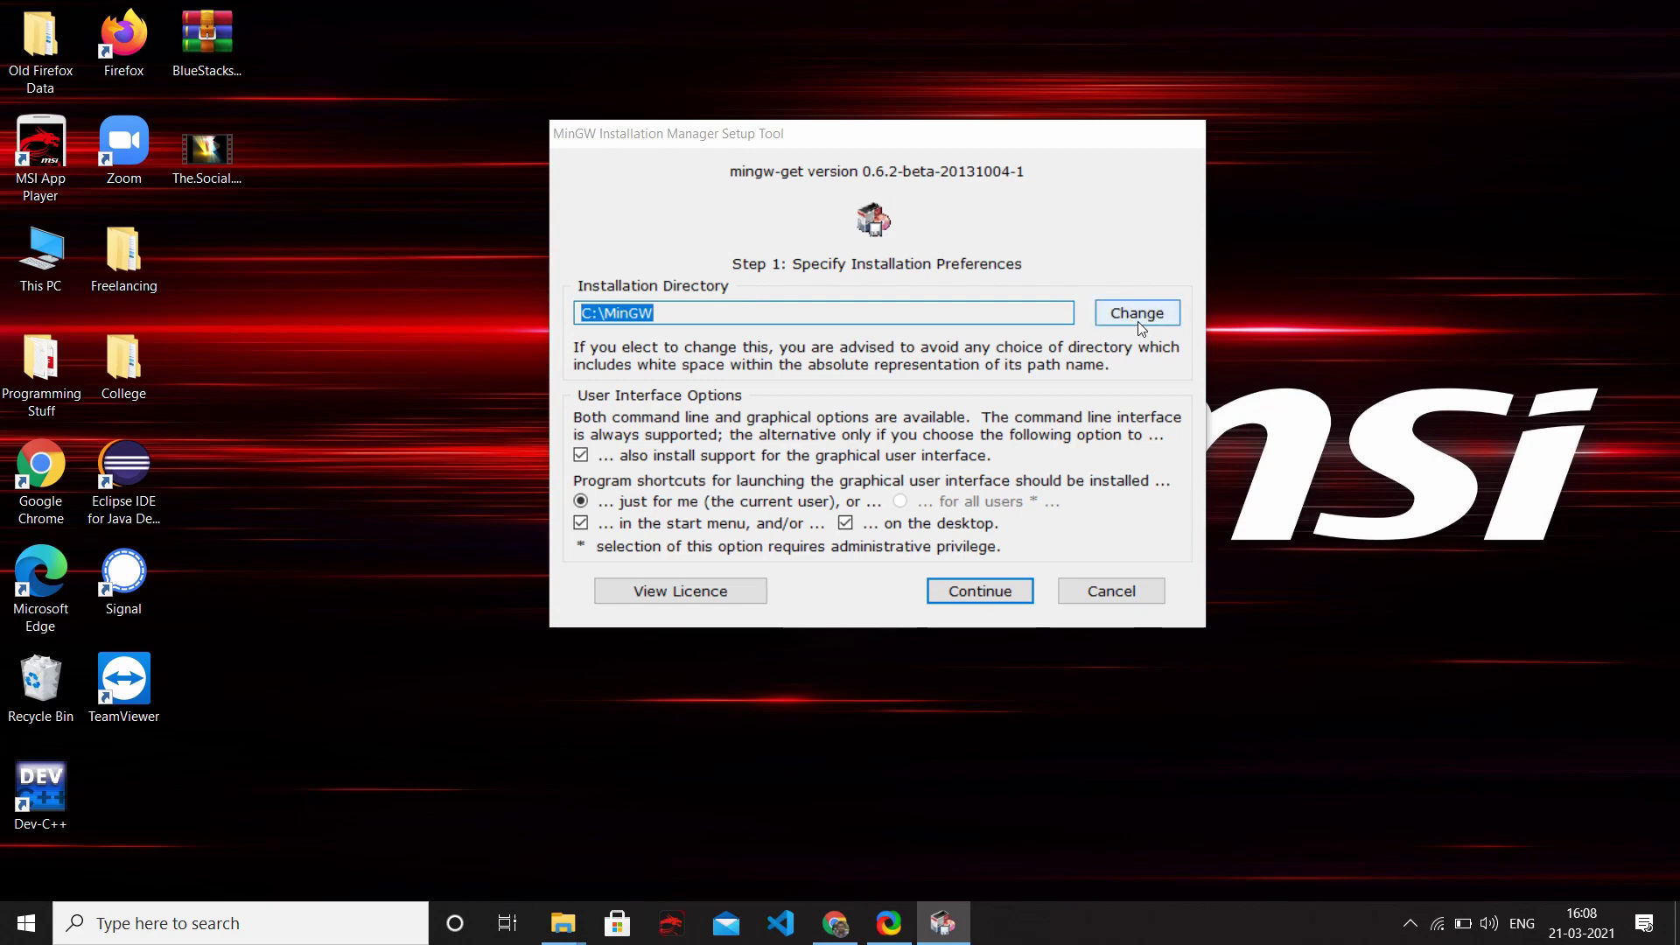
{"action": "left_click", "coordinate": [853, 315]}
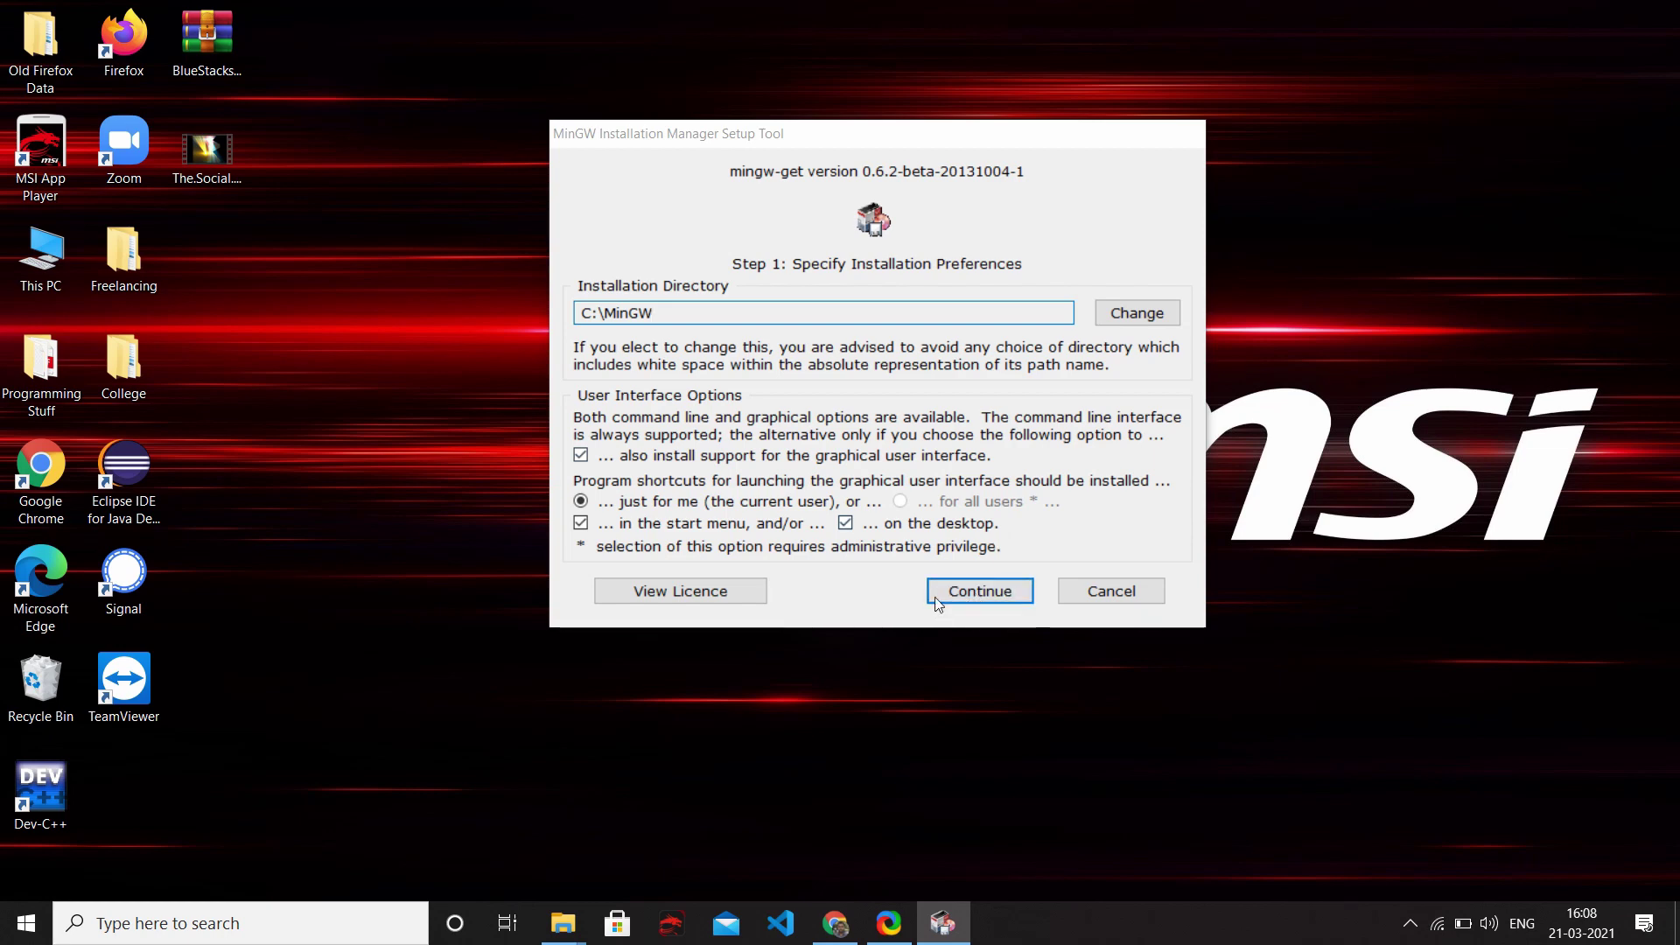
{"action": "left_click", "coordinate": [969, 592]}
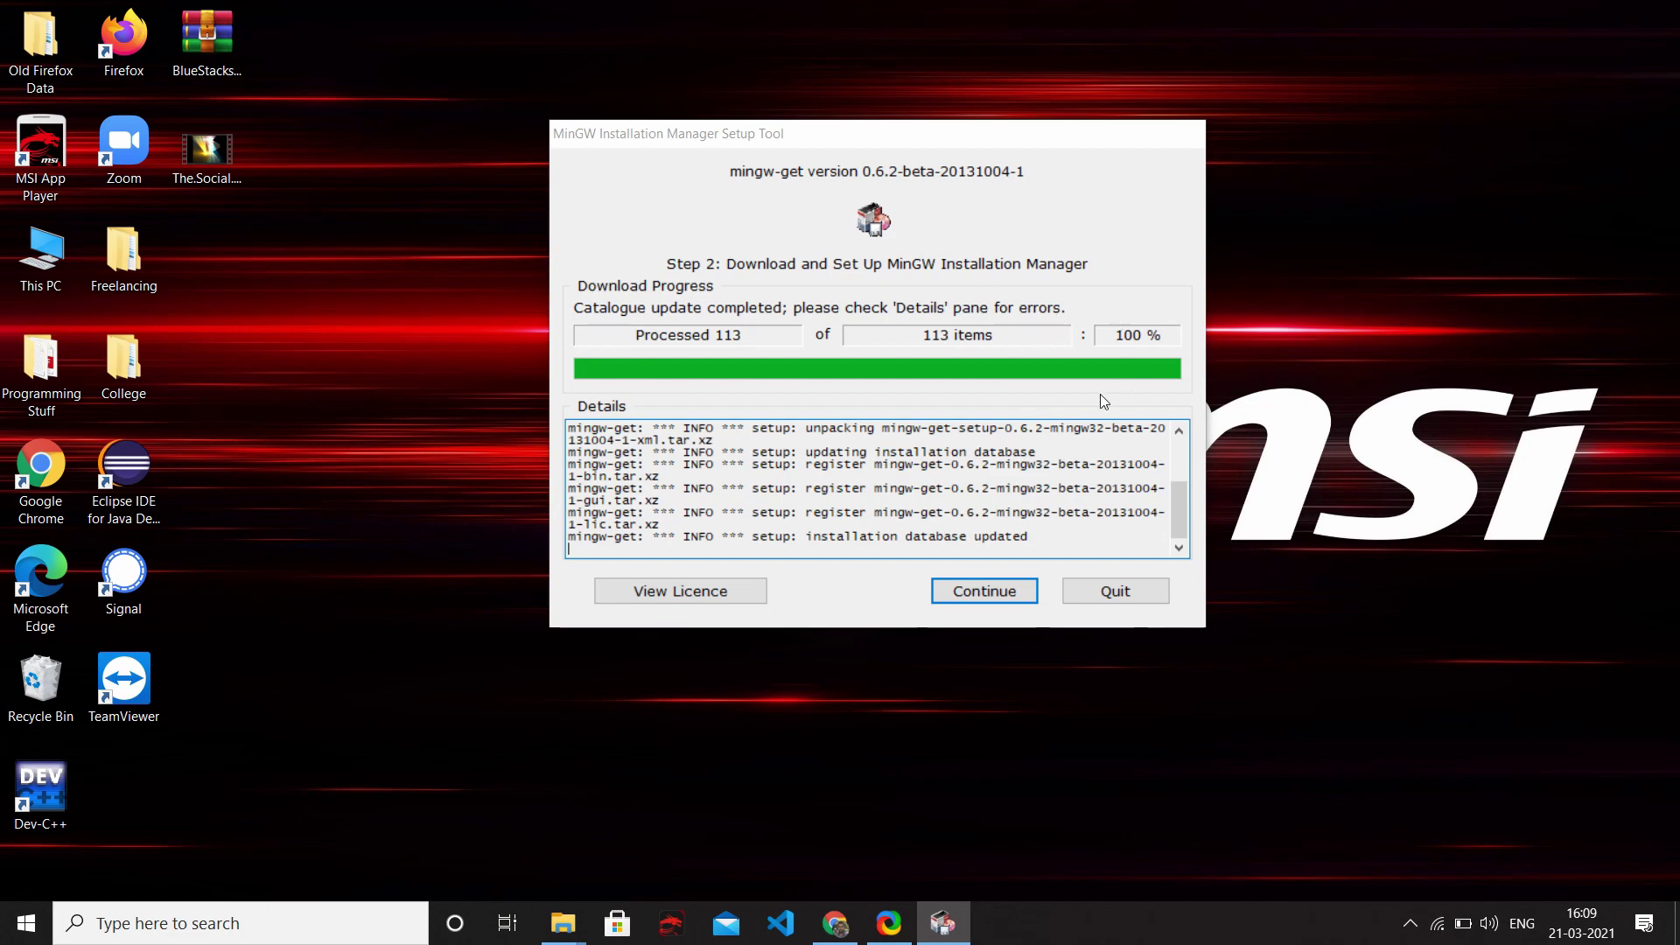
{"action": "left_click", "coordinate": [1005, 591]}
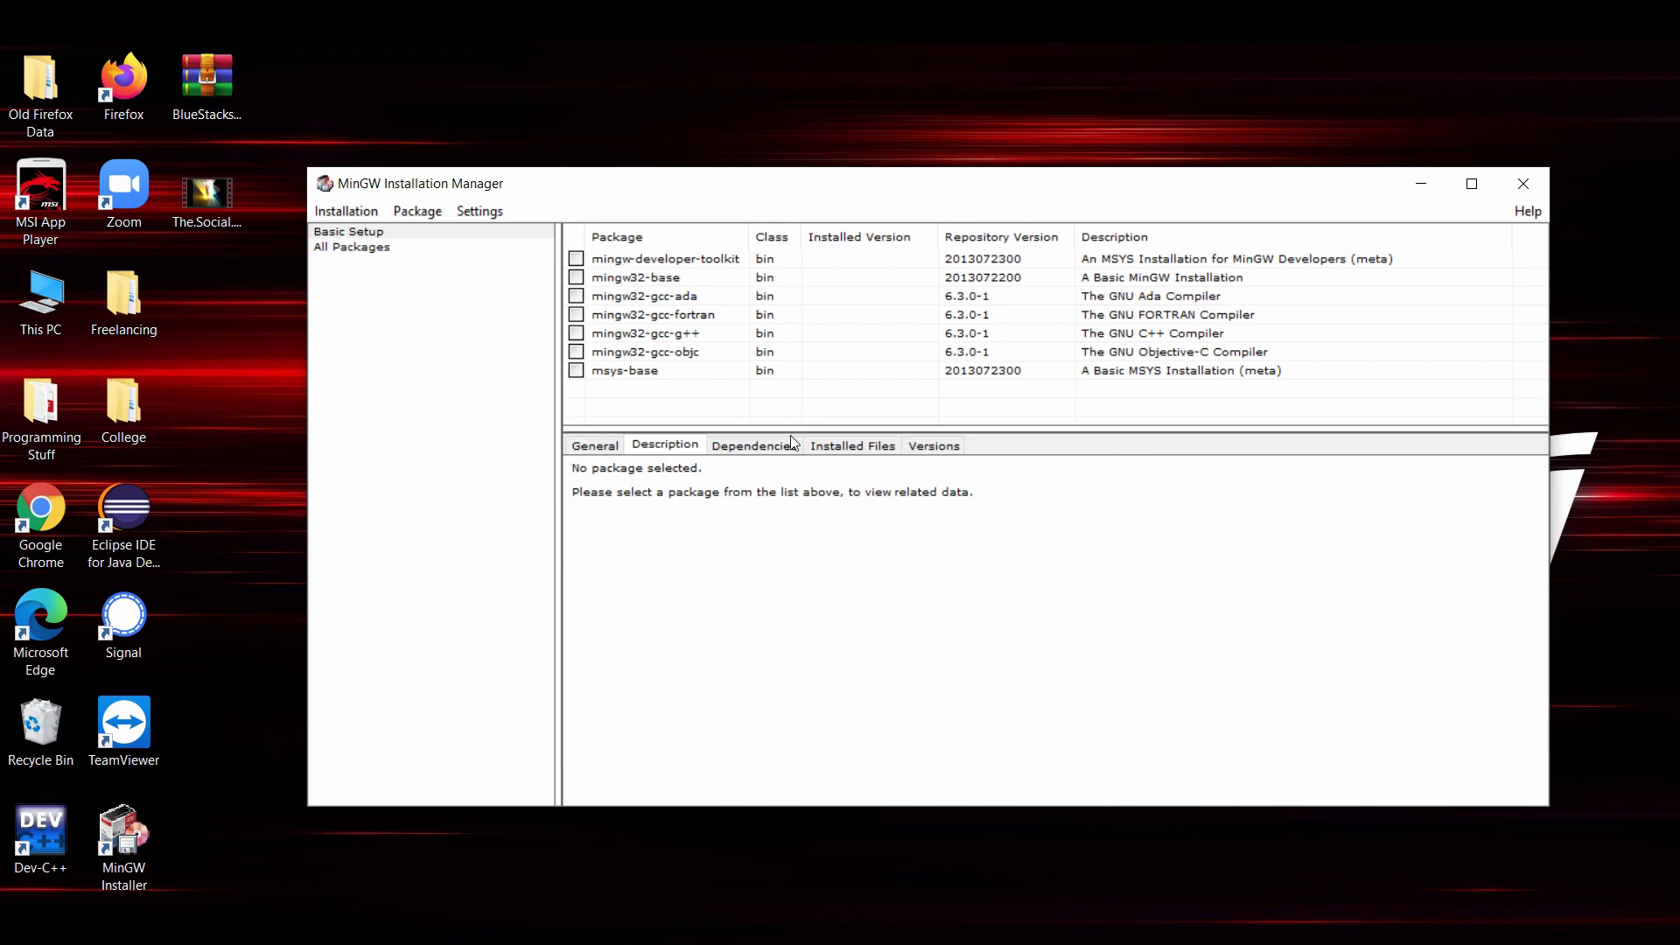
Step: Mark all Basic Setup packages for installation, from mingw-developer-toolkit through msys-base
{"action": "left_click", "coordinate": [576, 262]}
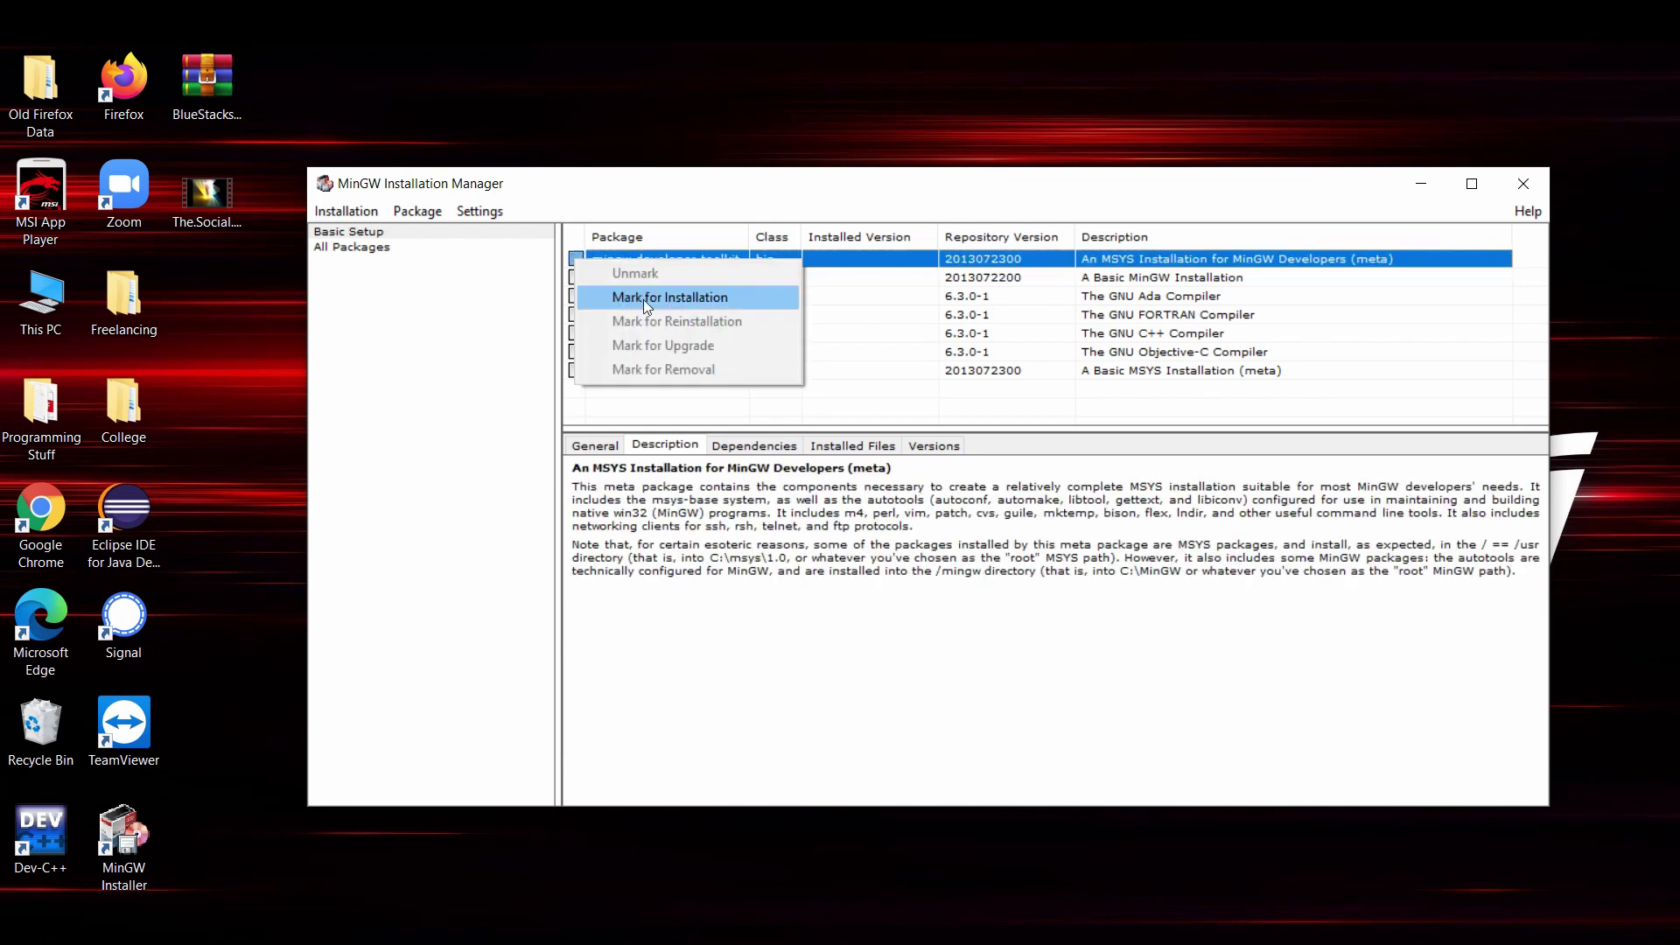
{"action": "left_click", "coordinate": [644, 299]}
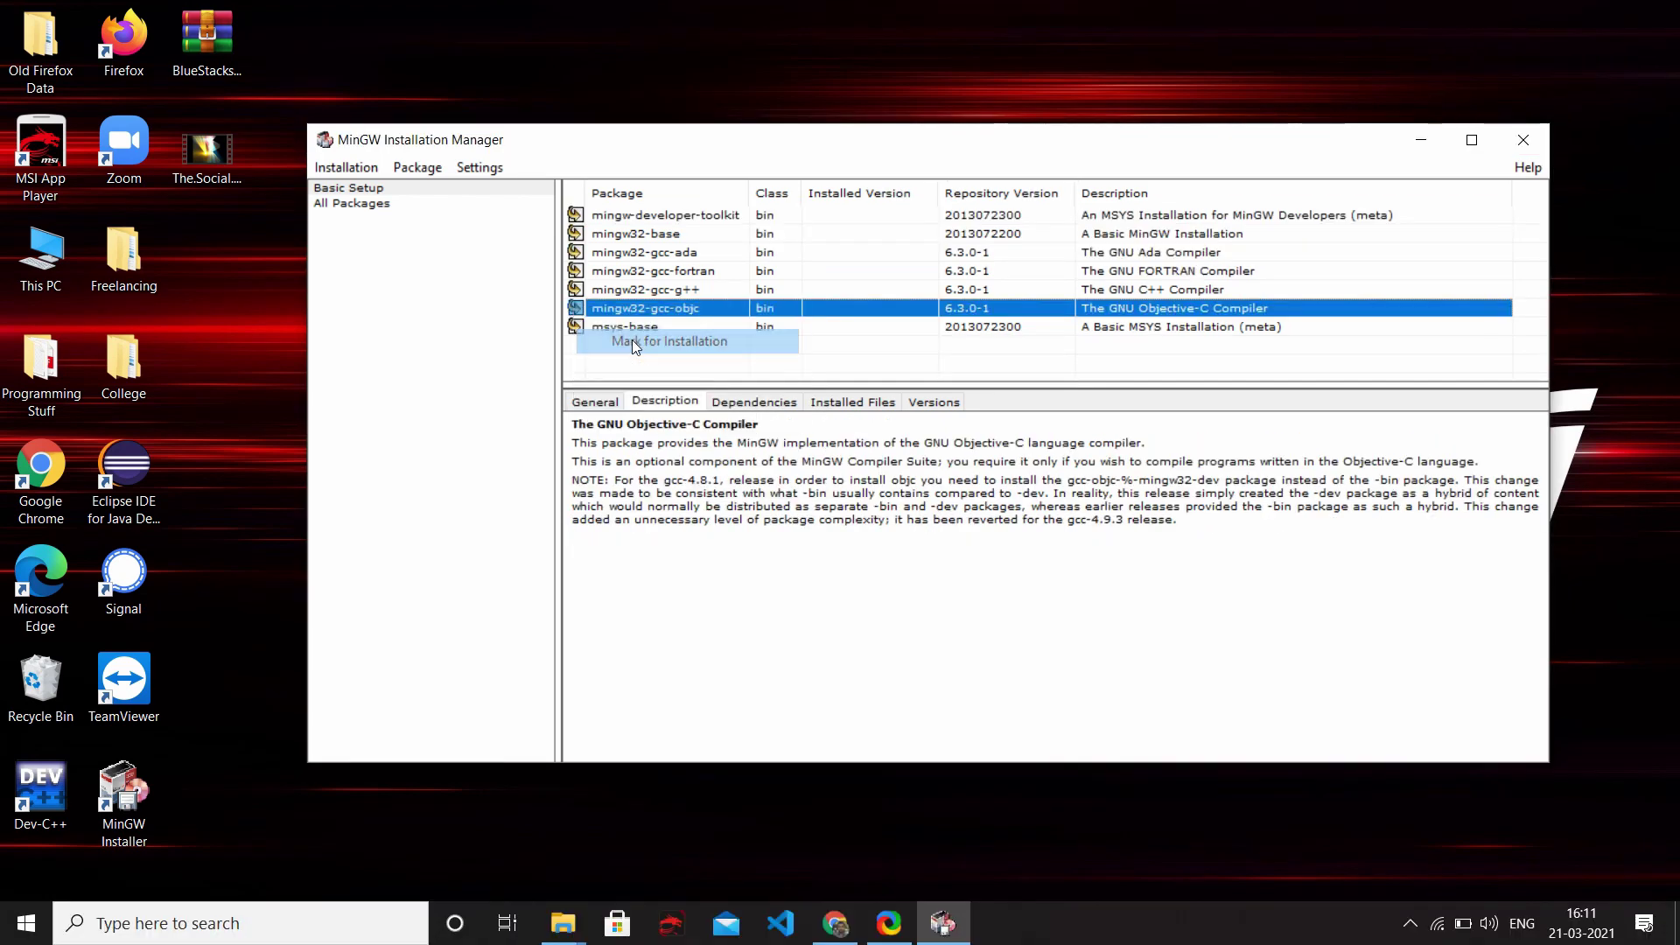
{"action": "left_click", "coordinate": [632, 339]}
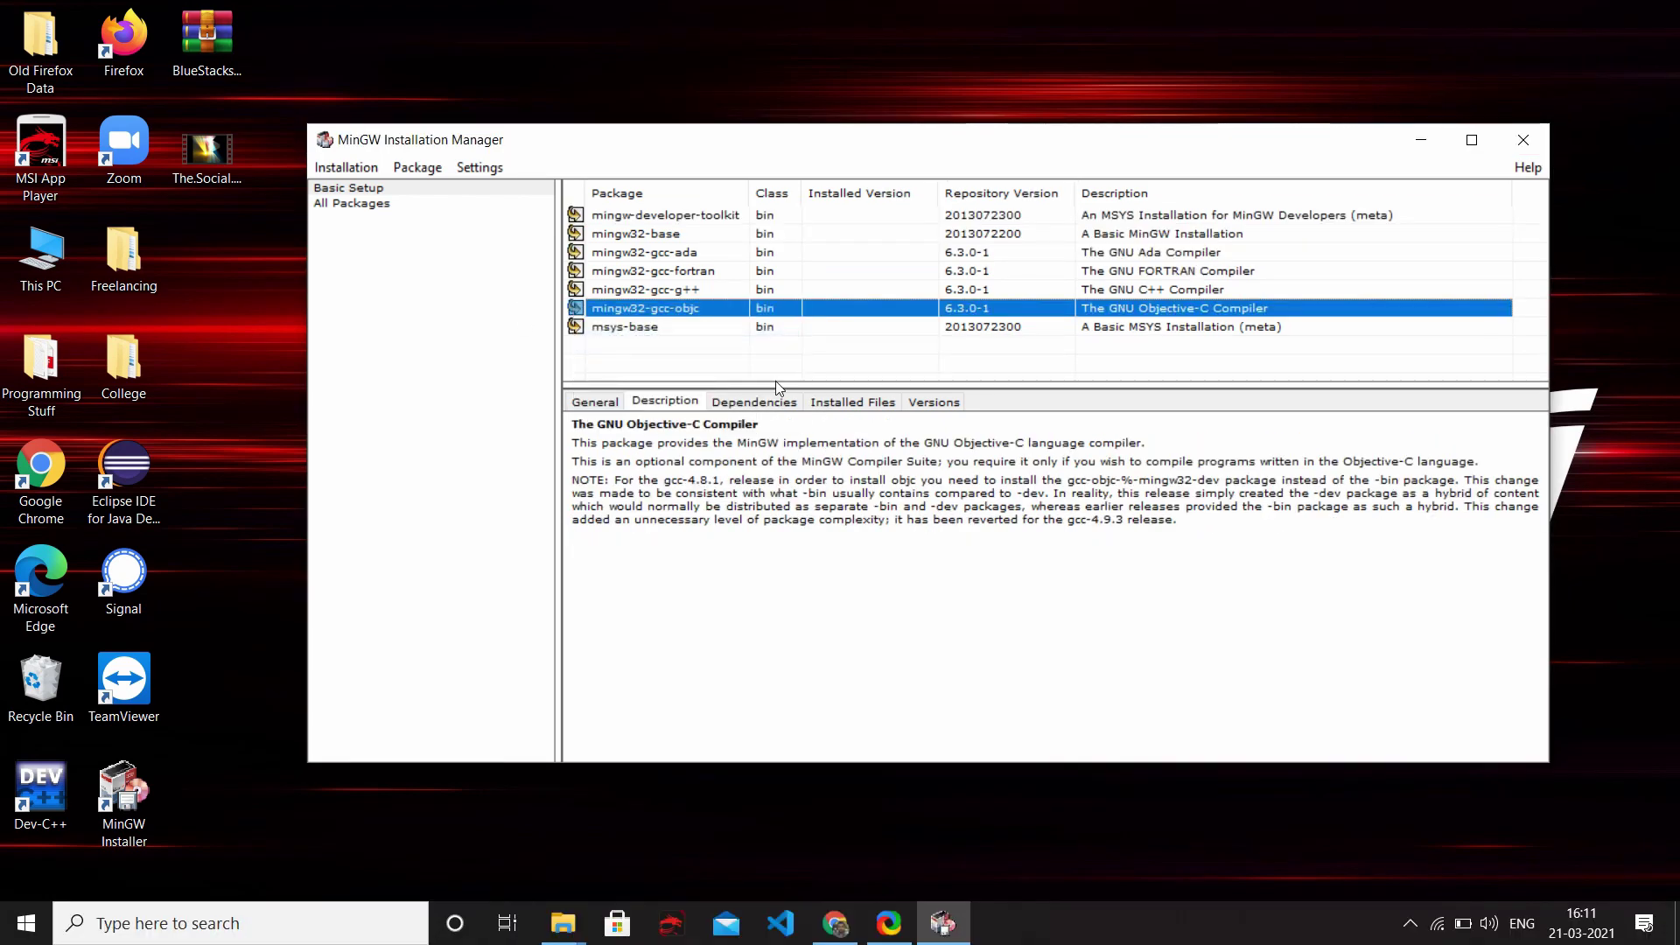
Step: Apply the scheduled package installations and close the MinGW Installation Manager
{"action": "left_click", "coordinate": [344, 169]}
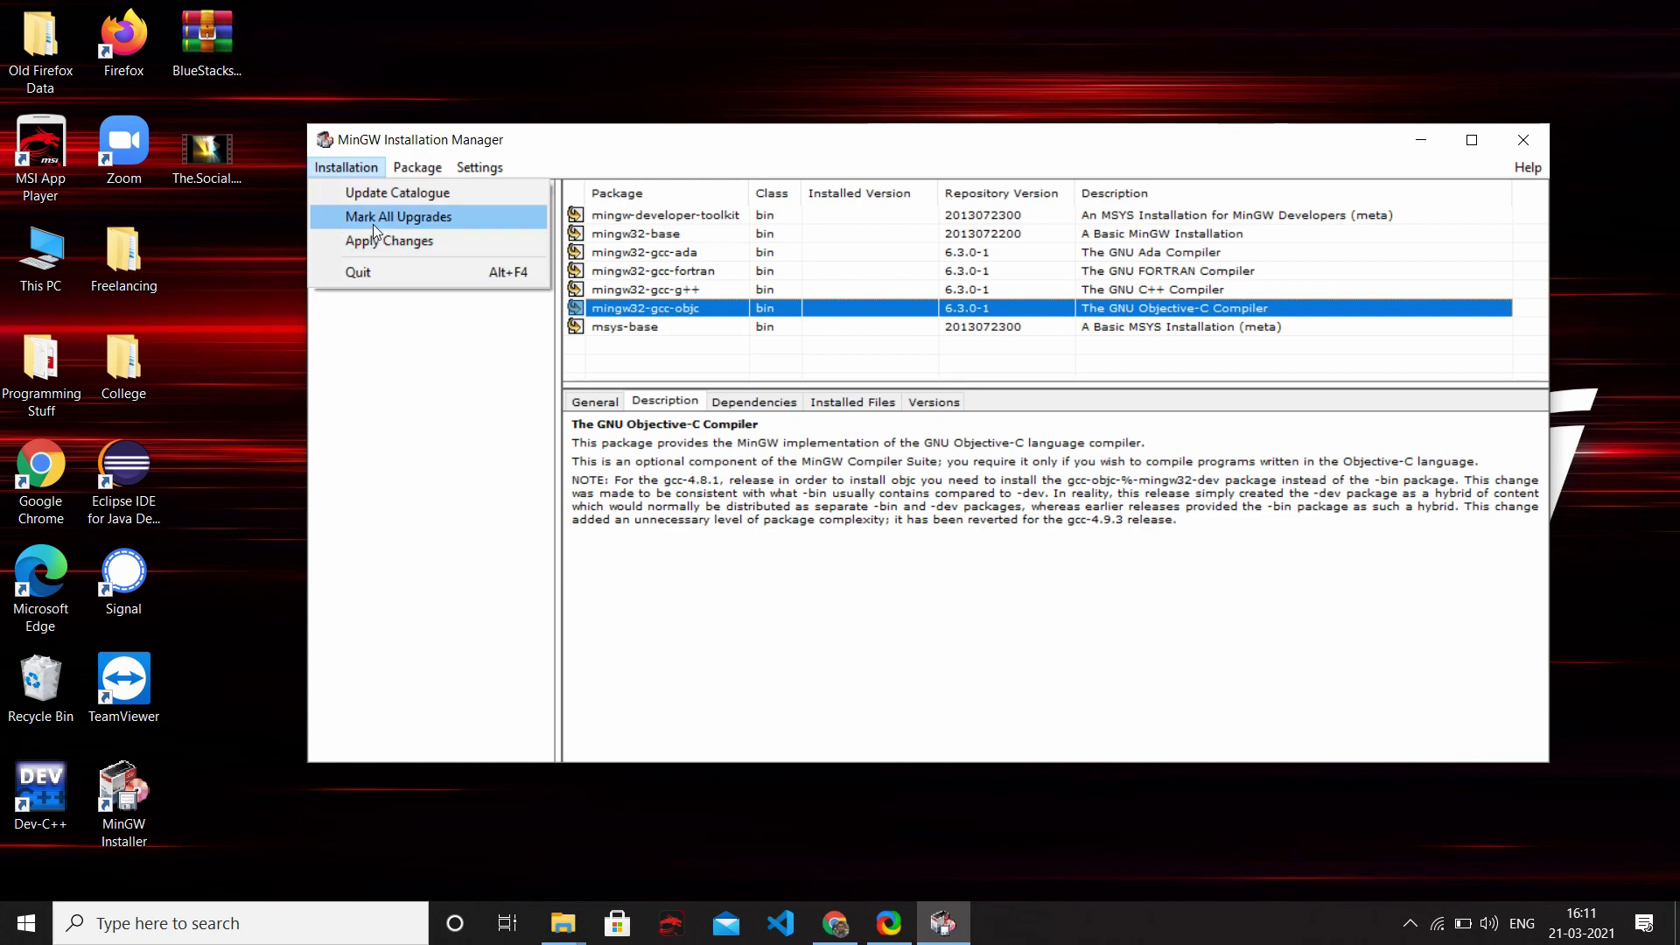
{"action": "left_click", "coordinate": [426, 250]}
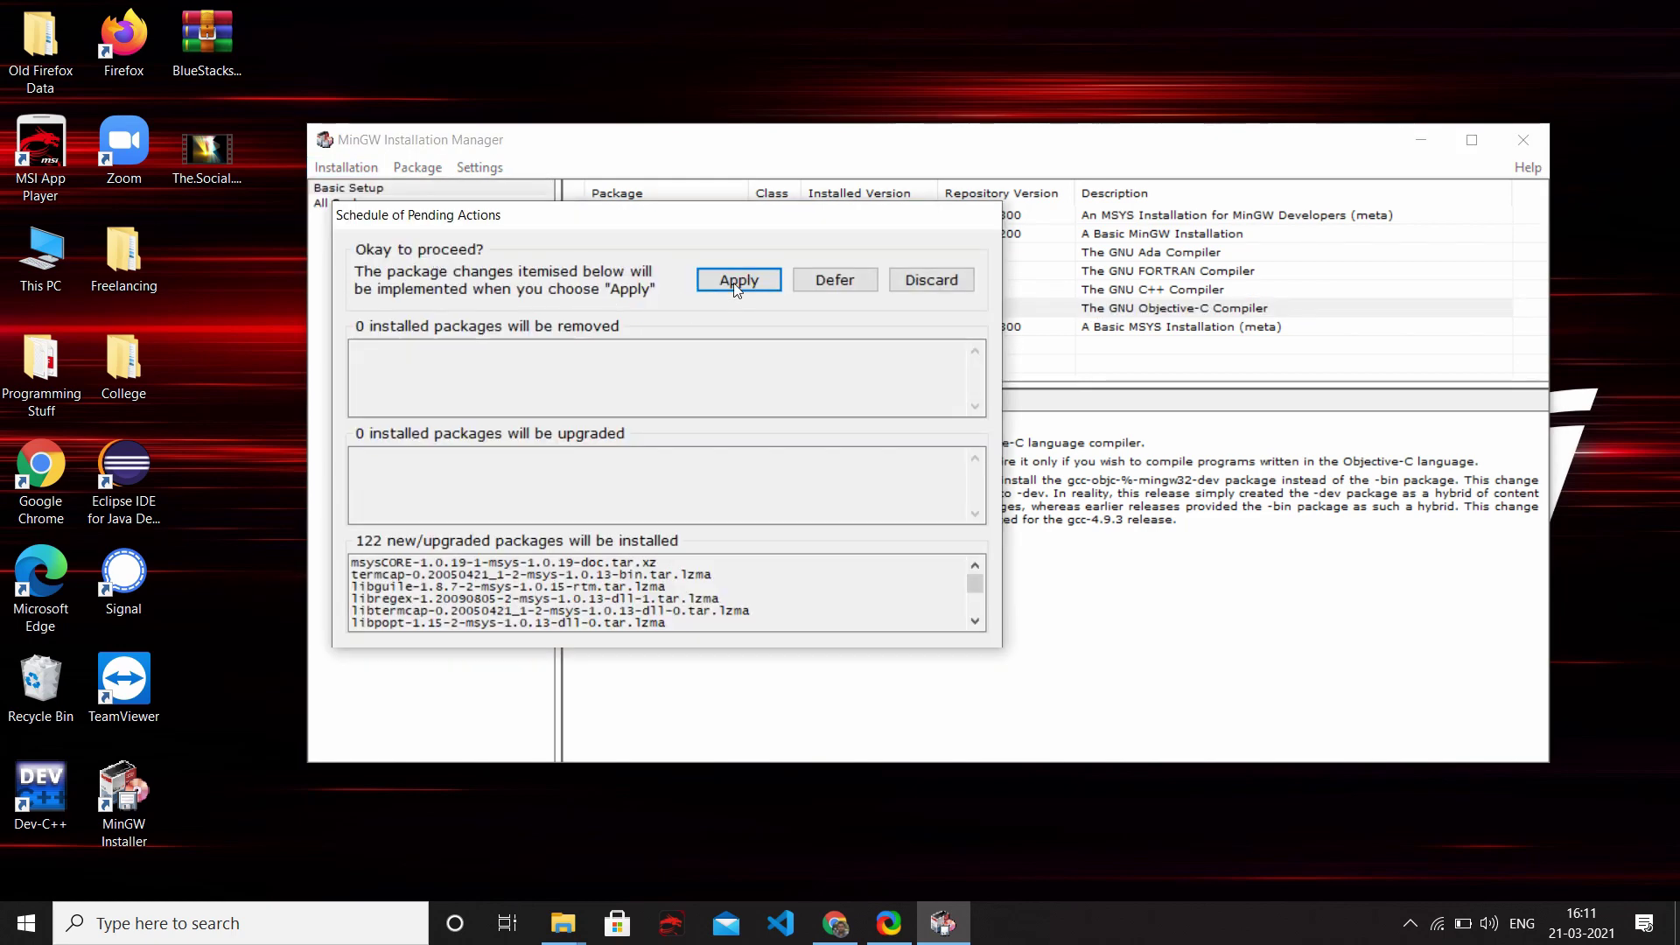
{"action": "left_click", "coordinate": [755, 280]}
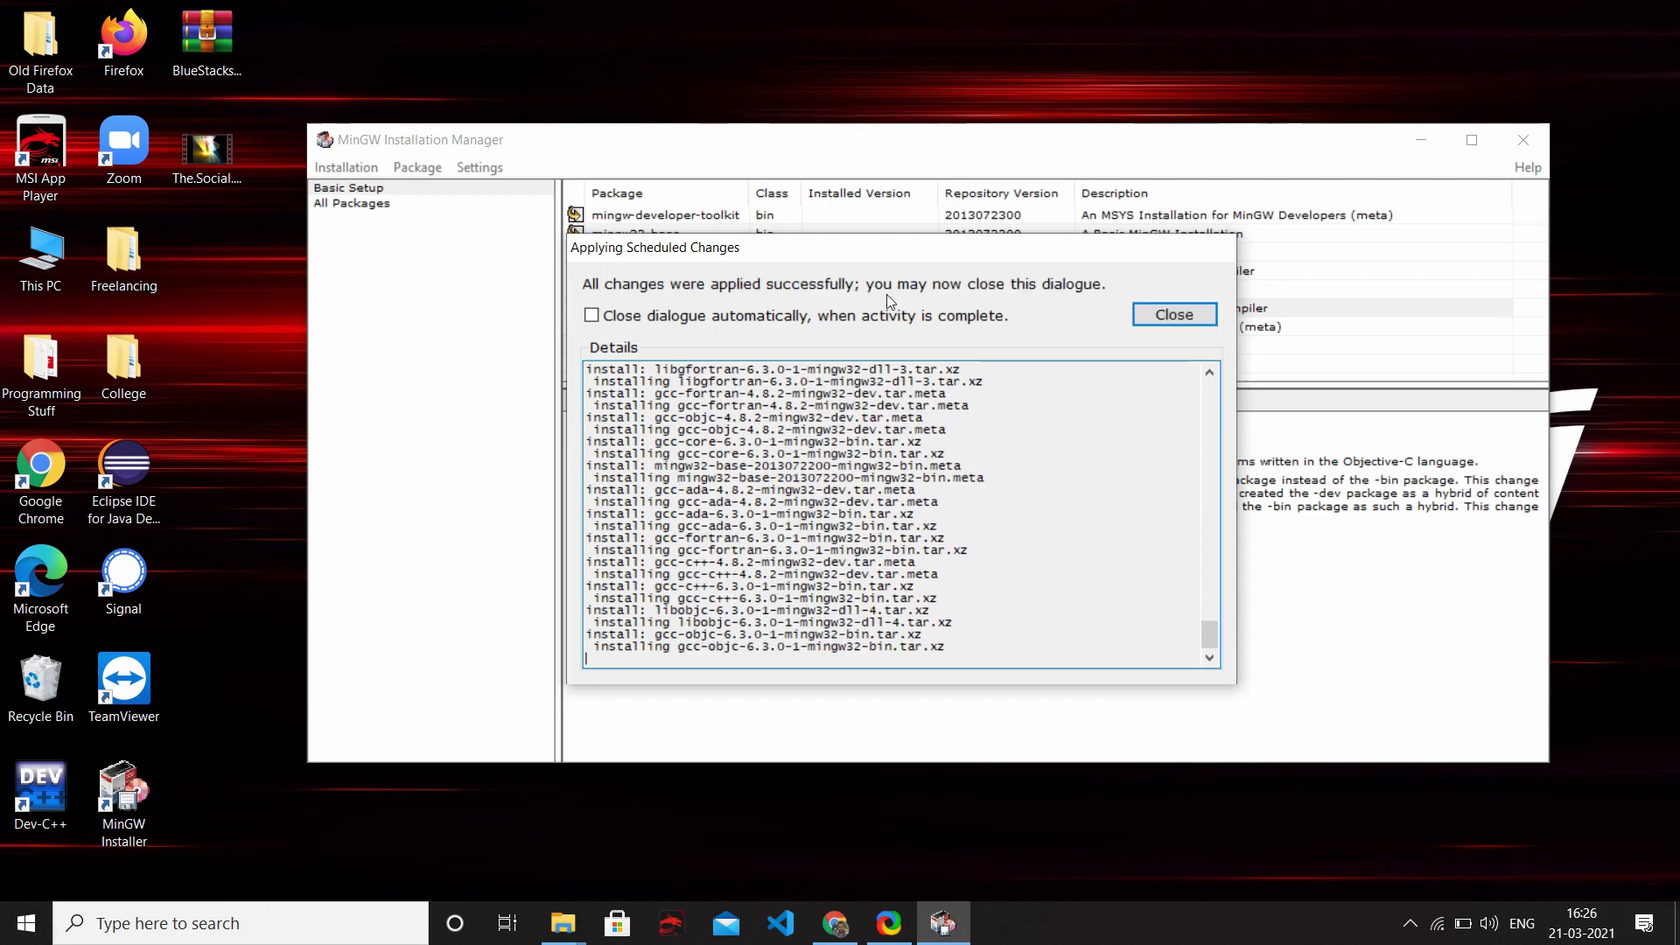
{"action": "left_click", "coordinate": [1164, 318]}
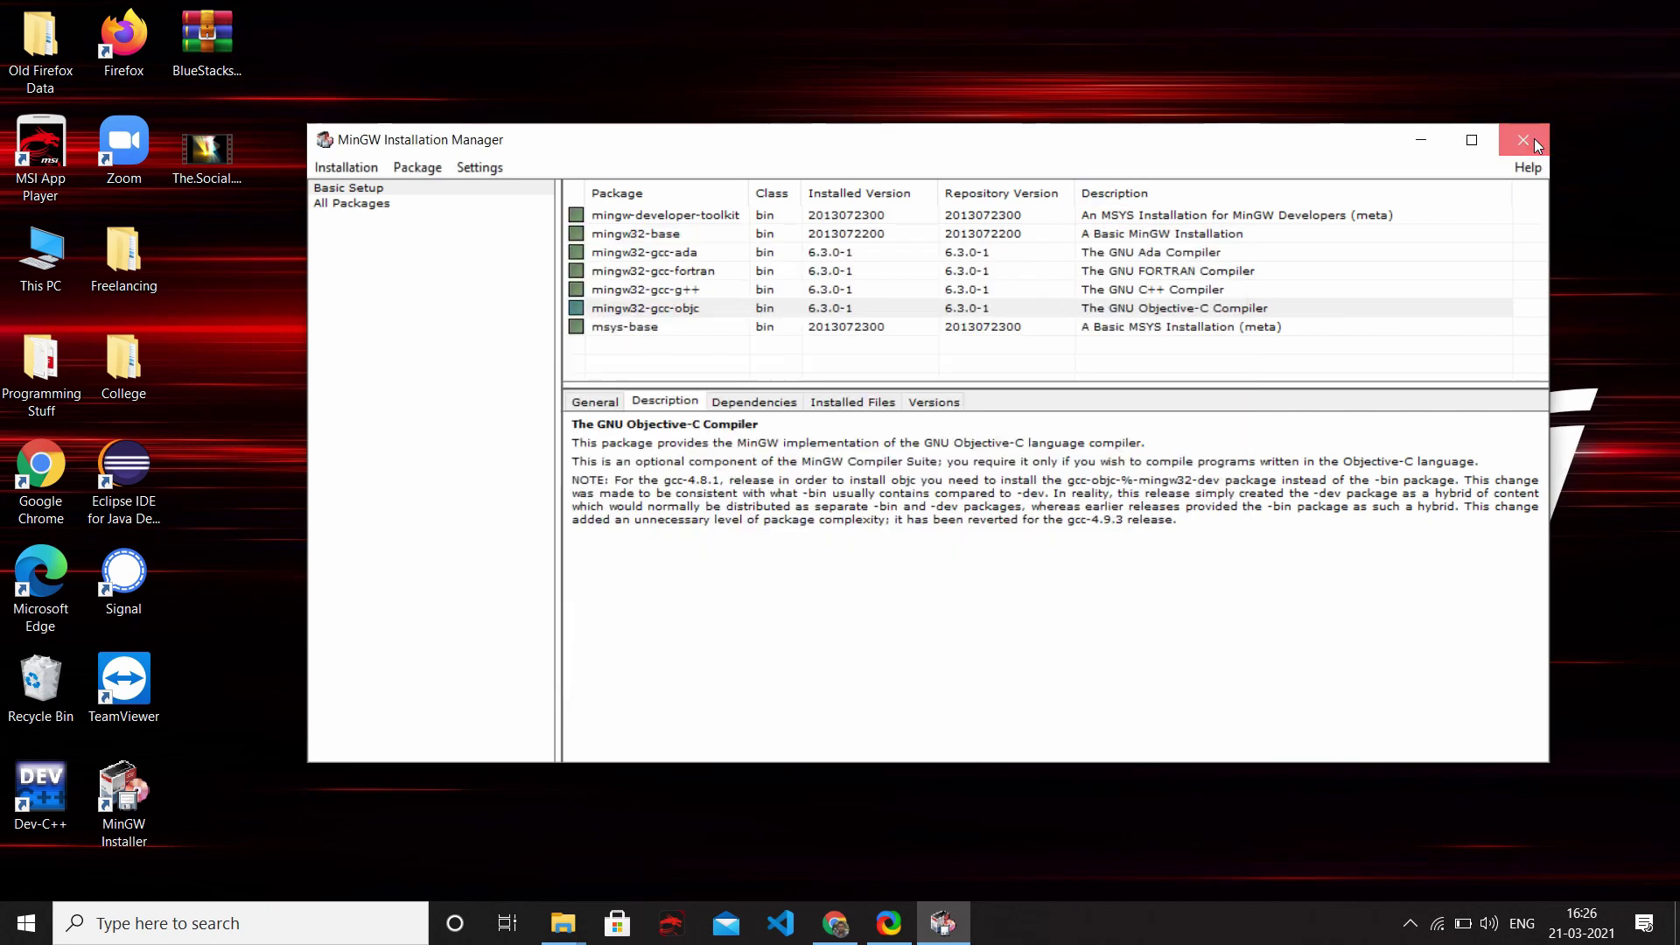
{"action": "left_click", "coordinate": [1524, 140]}
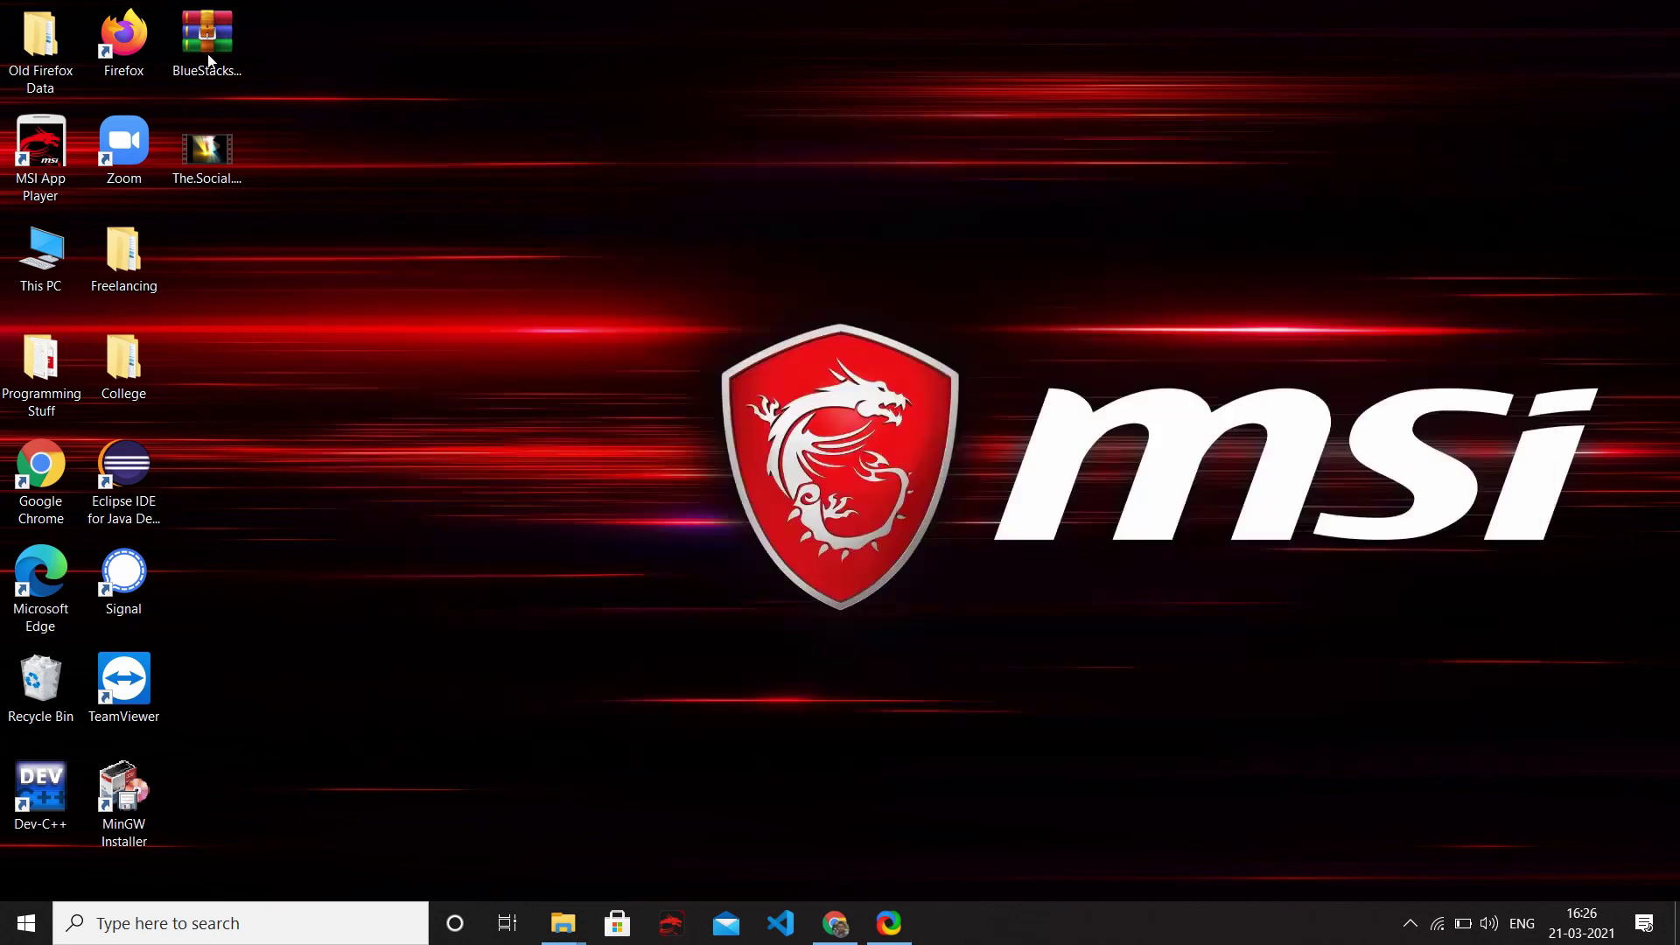
Step: Open the C:\MinGW\bin folder in a maximized File Explorer window
{"action": "double_click", "coordinate": [37, 277]}
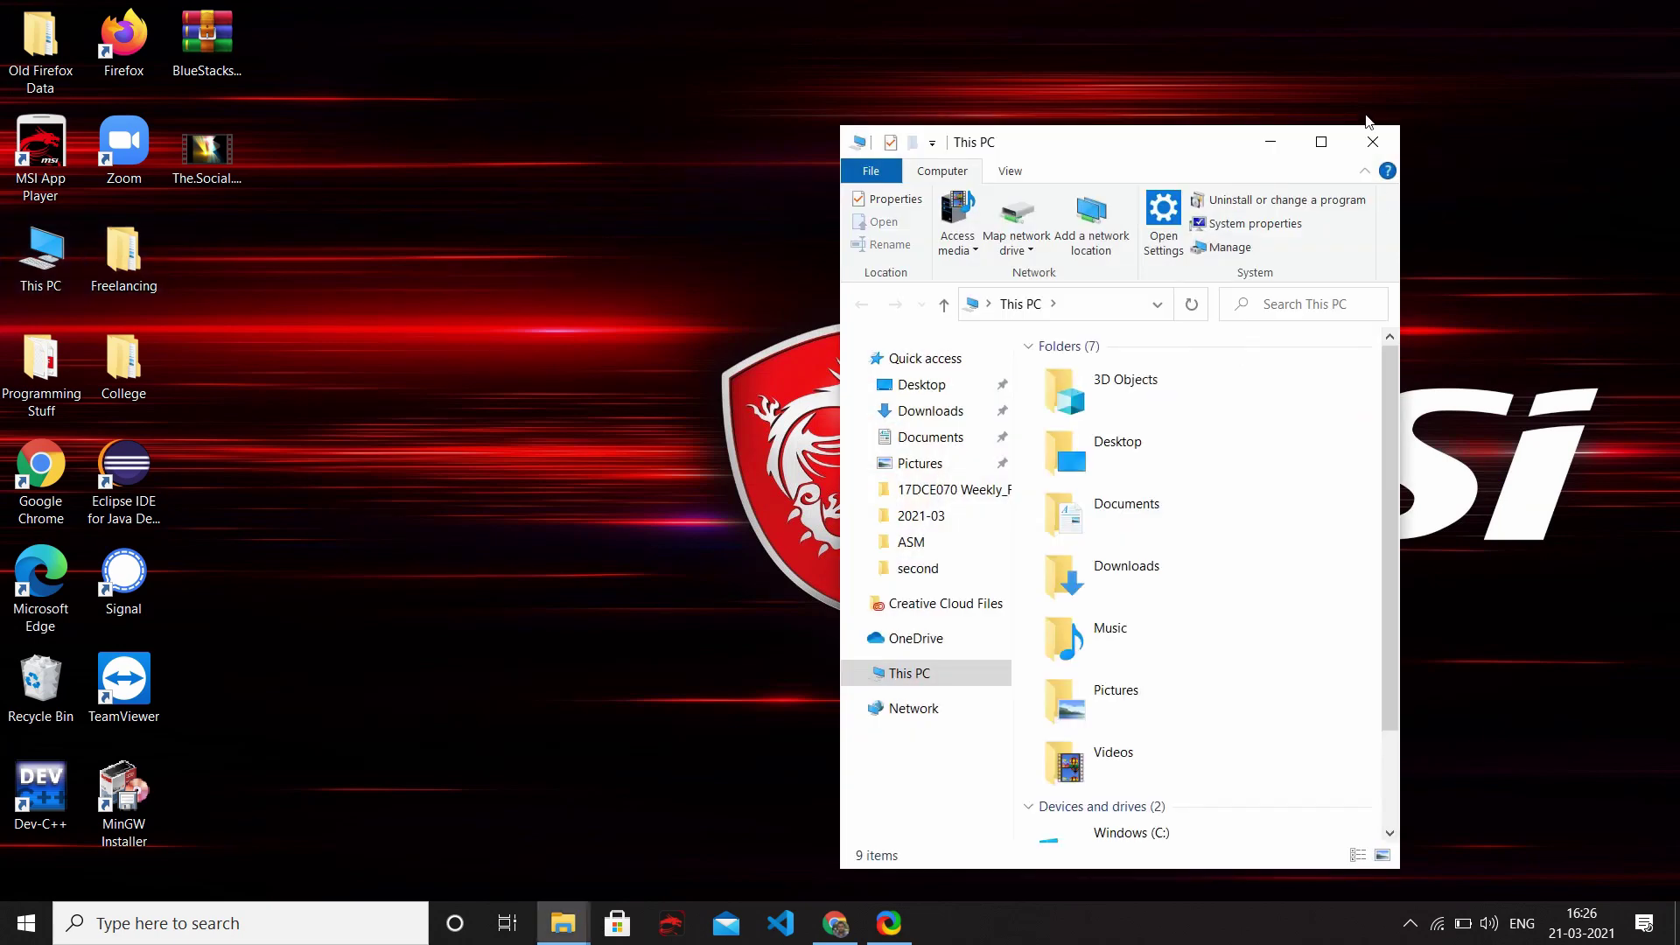
{"action": "left_click", "coordinate": [1321, 141]}
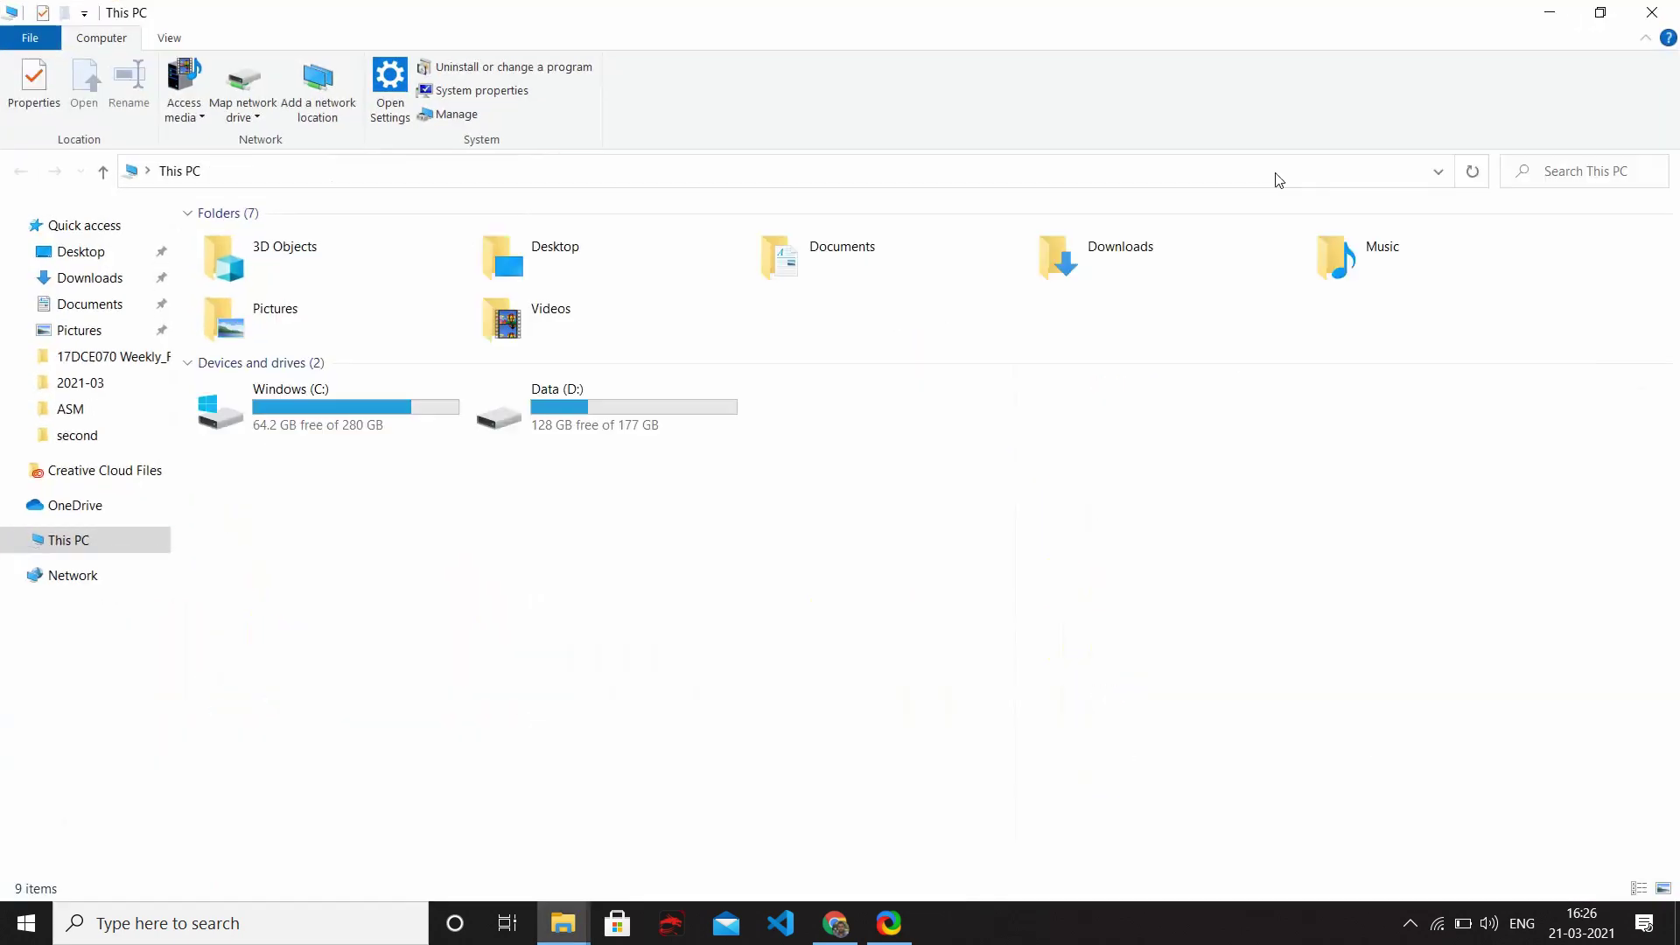
{"action": "double_click", "coordinate": [341, 411]}
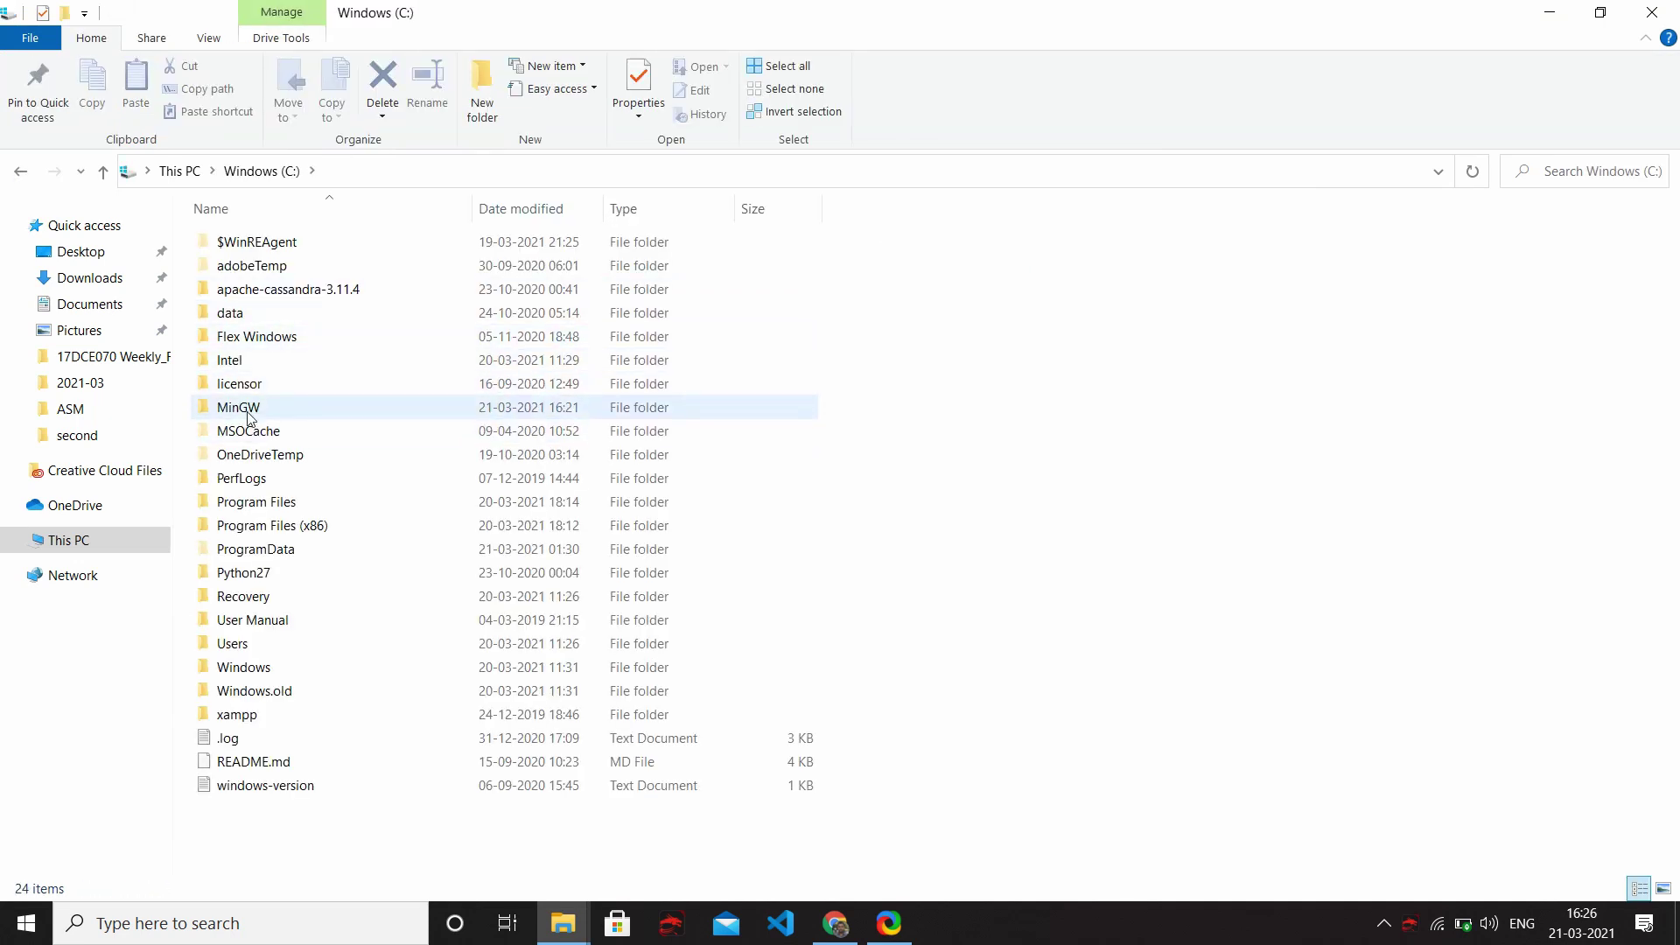
{"action": "mouse_move", "coordinate": [265, 418]}
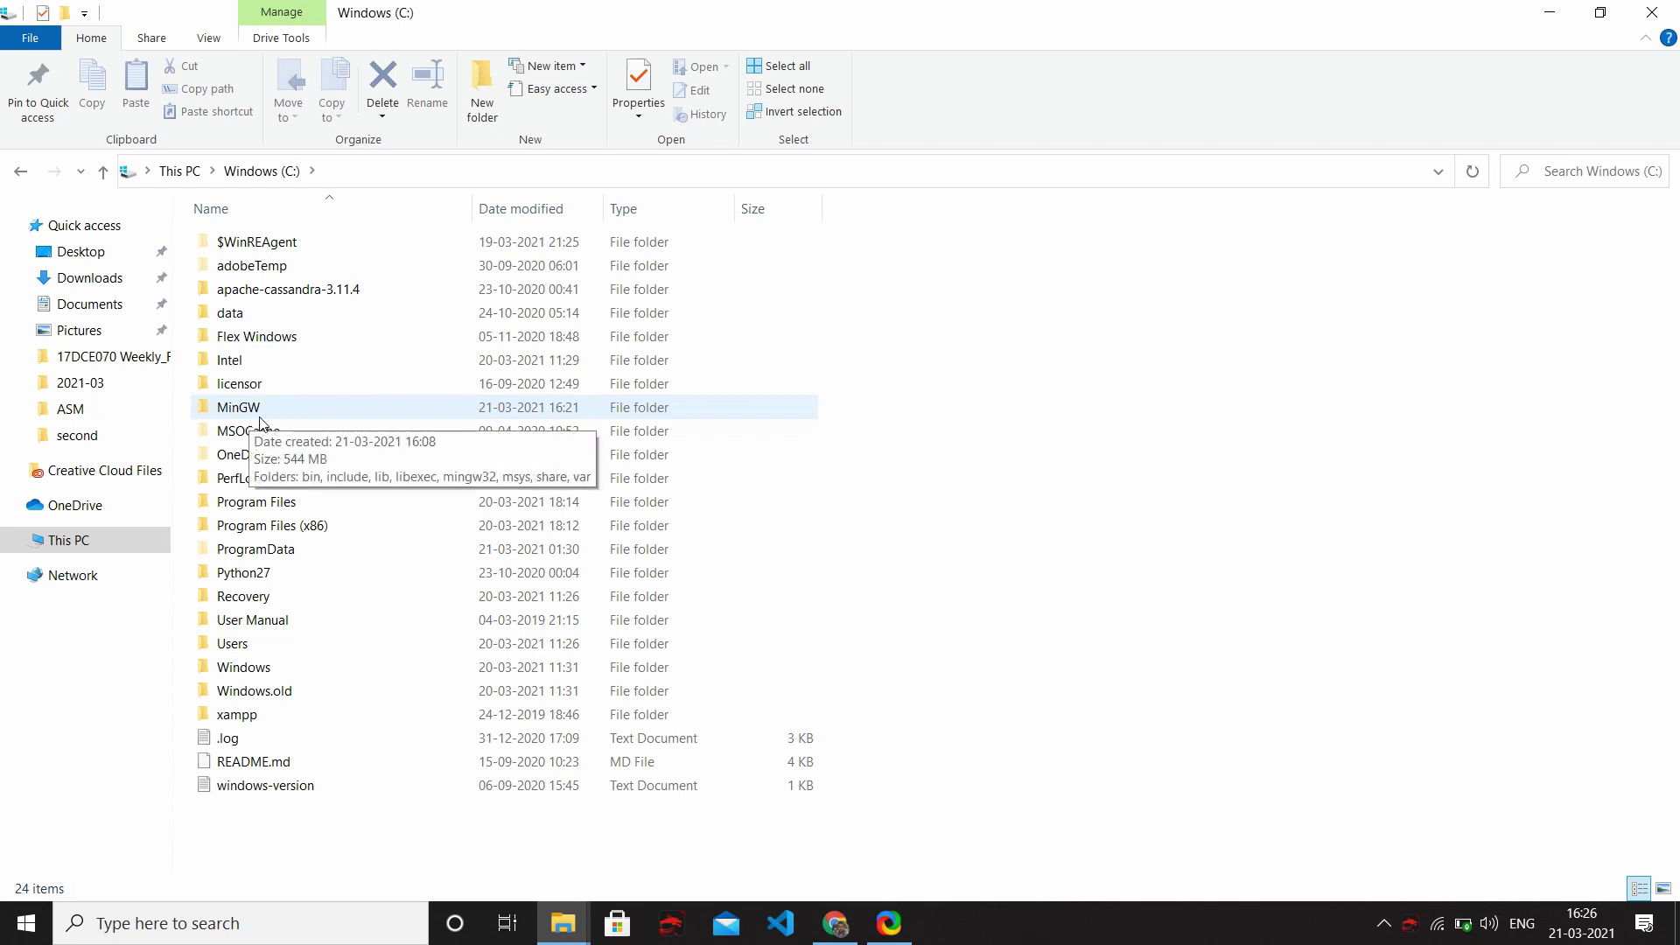
{"action": "double_click", "coordinate": [289, 414]}
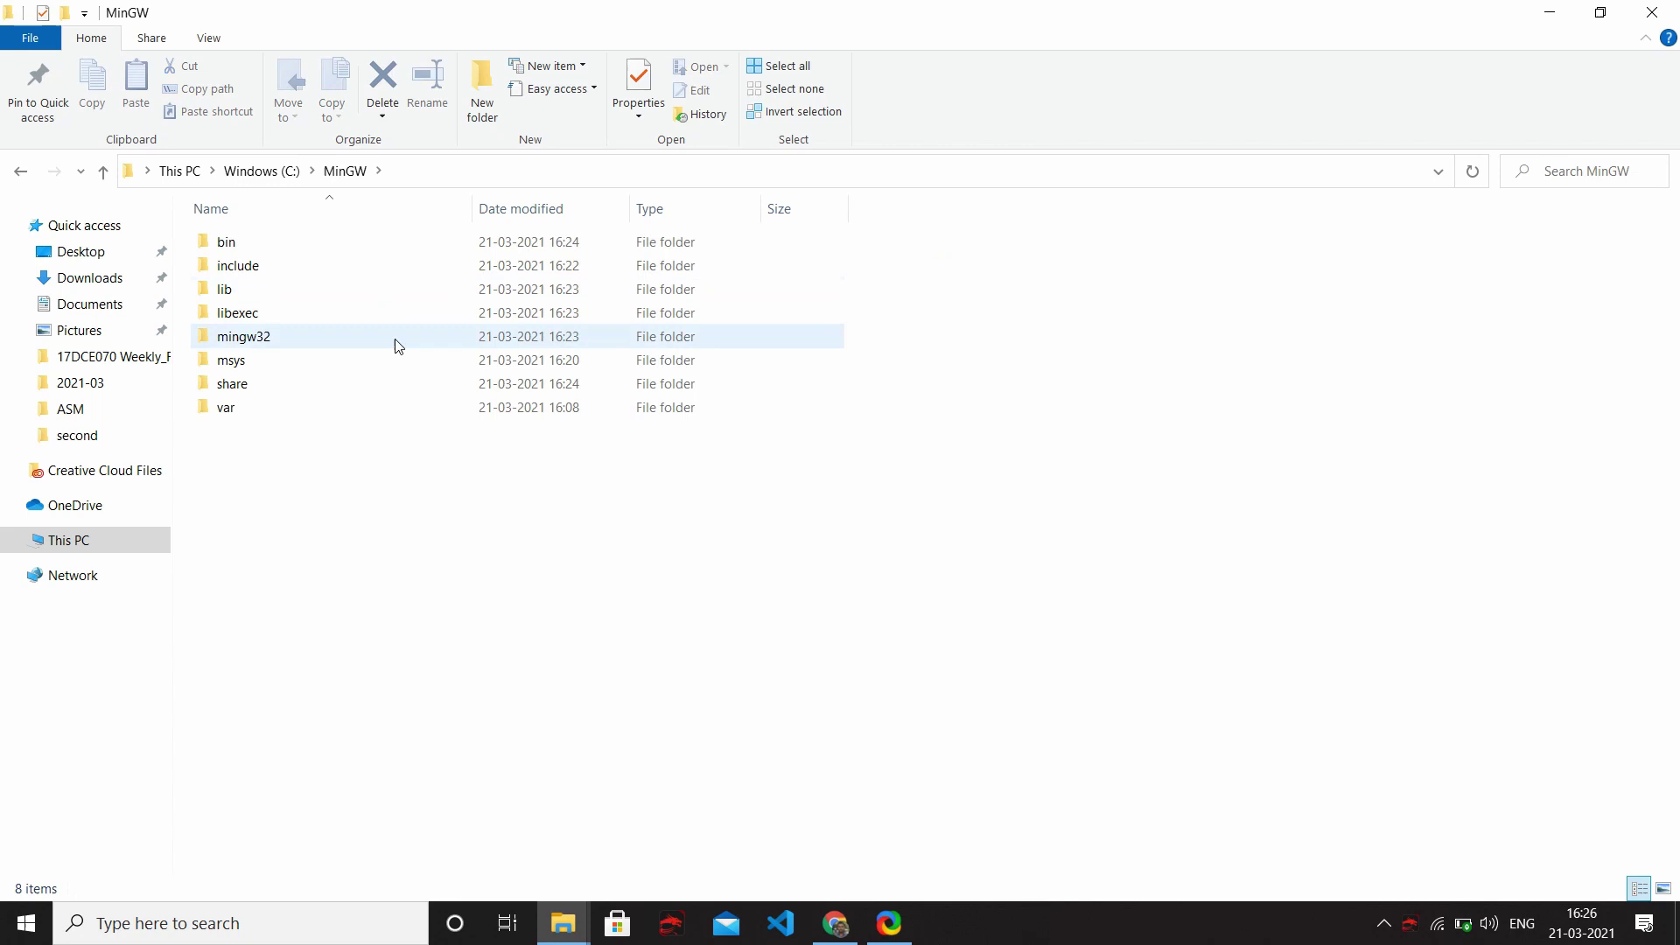
{"action": "double_click", "coordinate": [249, 244]}
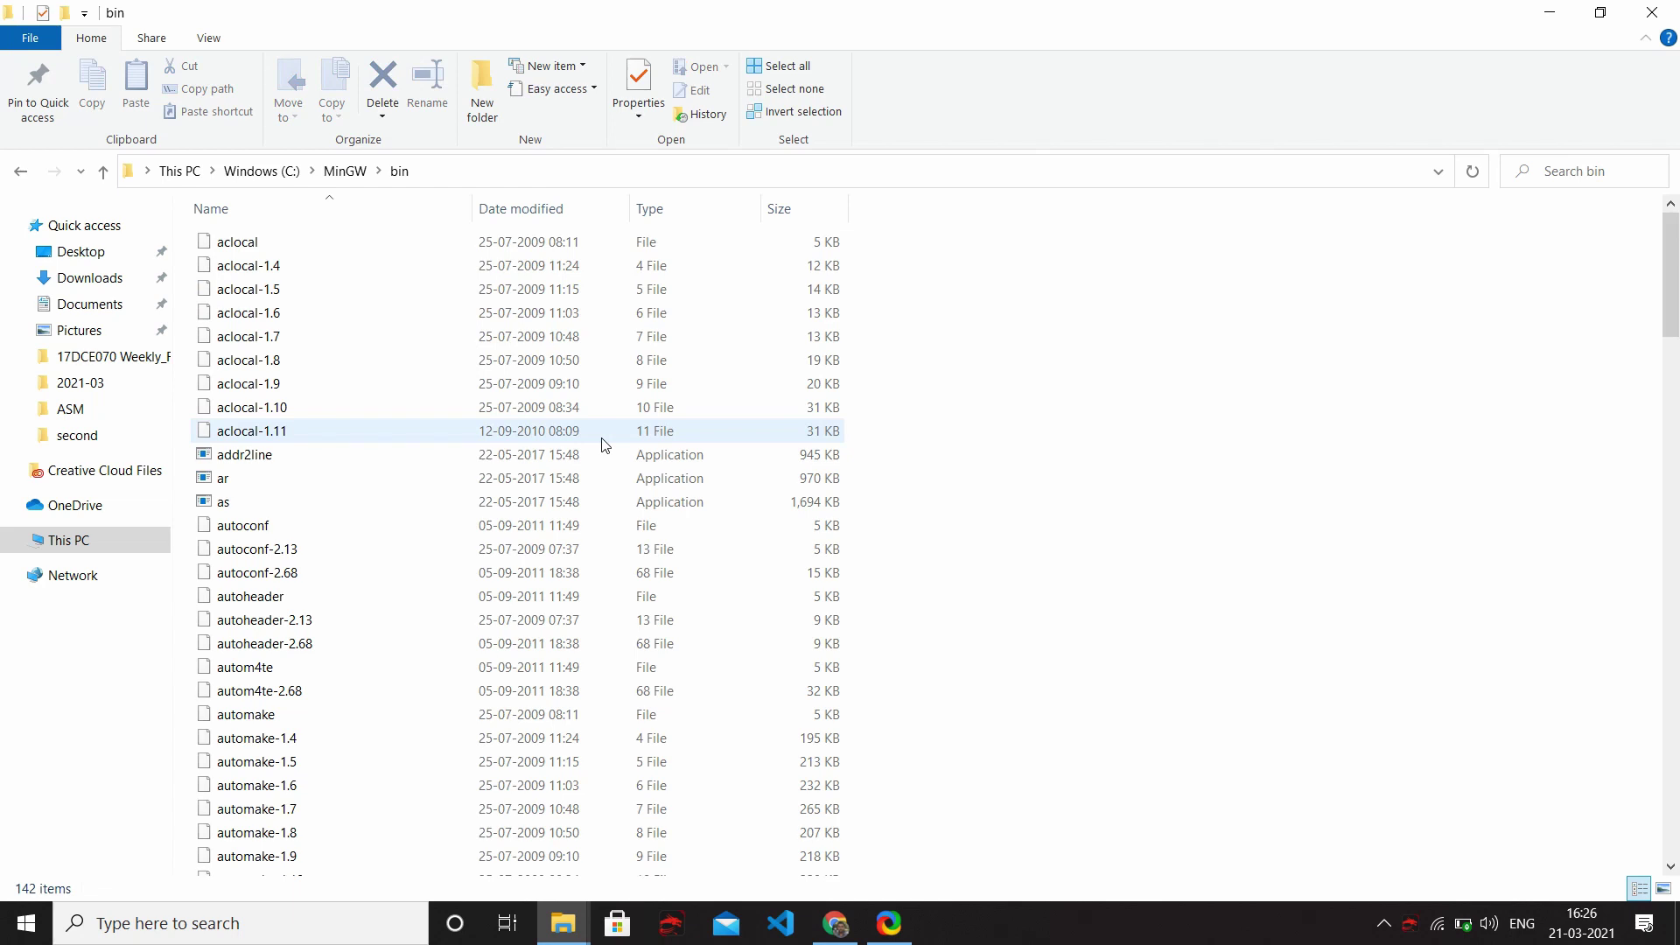
Step: Open a Command Prompt in the MinGW bin folder and try to check the compiler version with gcc -version
{"action": "left_click", "coordinate": [467, 173]}
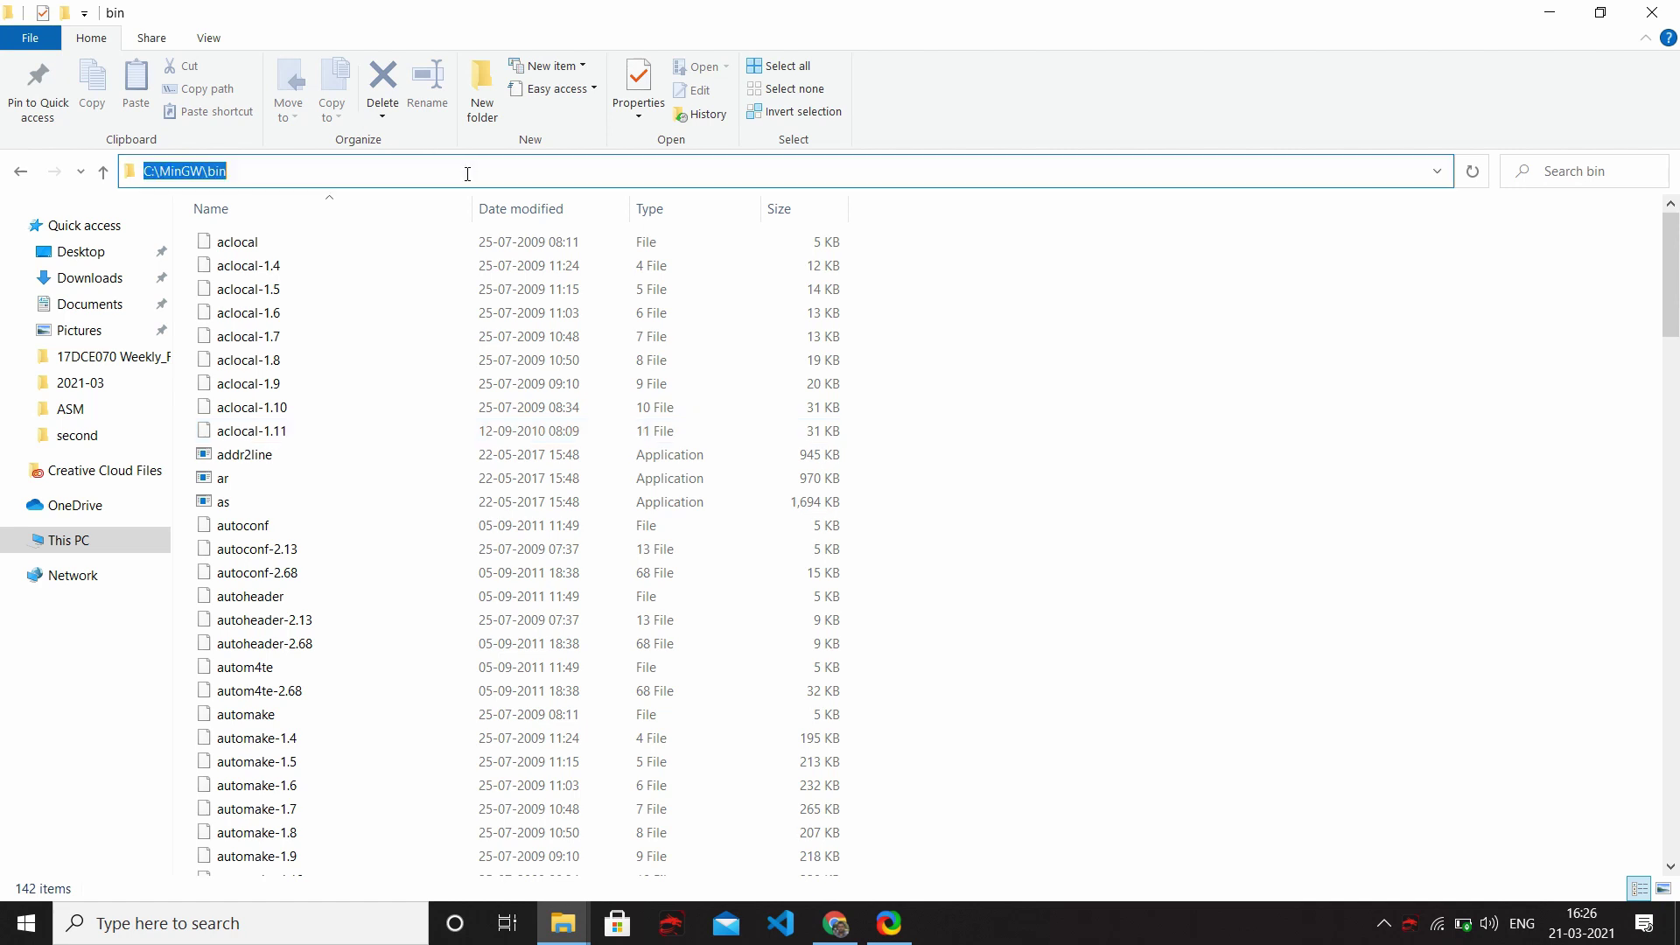
{"action": "type", "text": "cmd"}
{"action": "key", "text": "ctrl+a"}
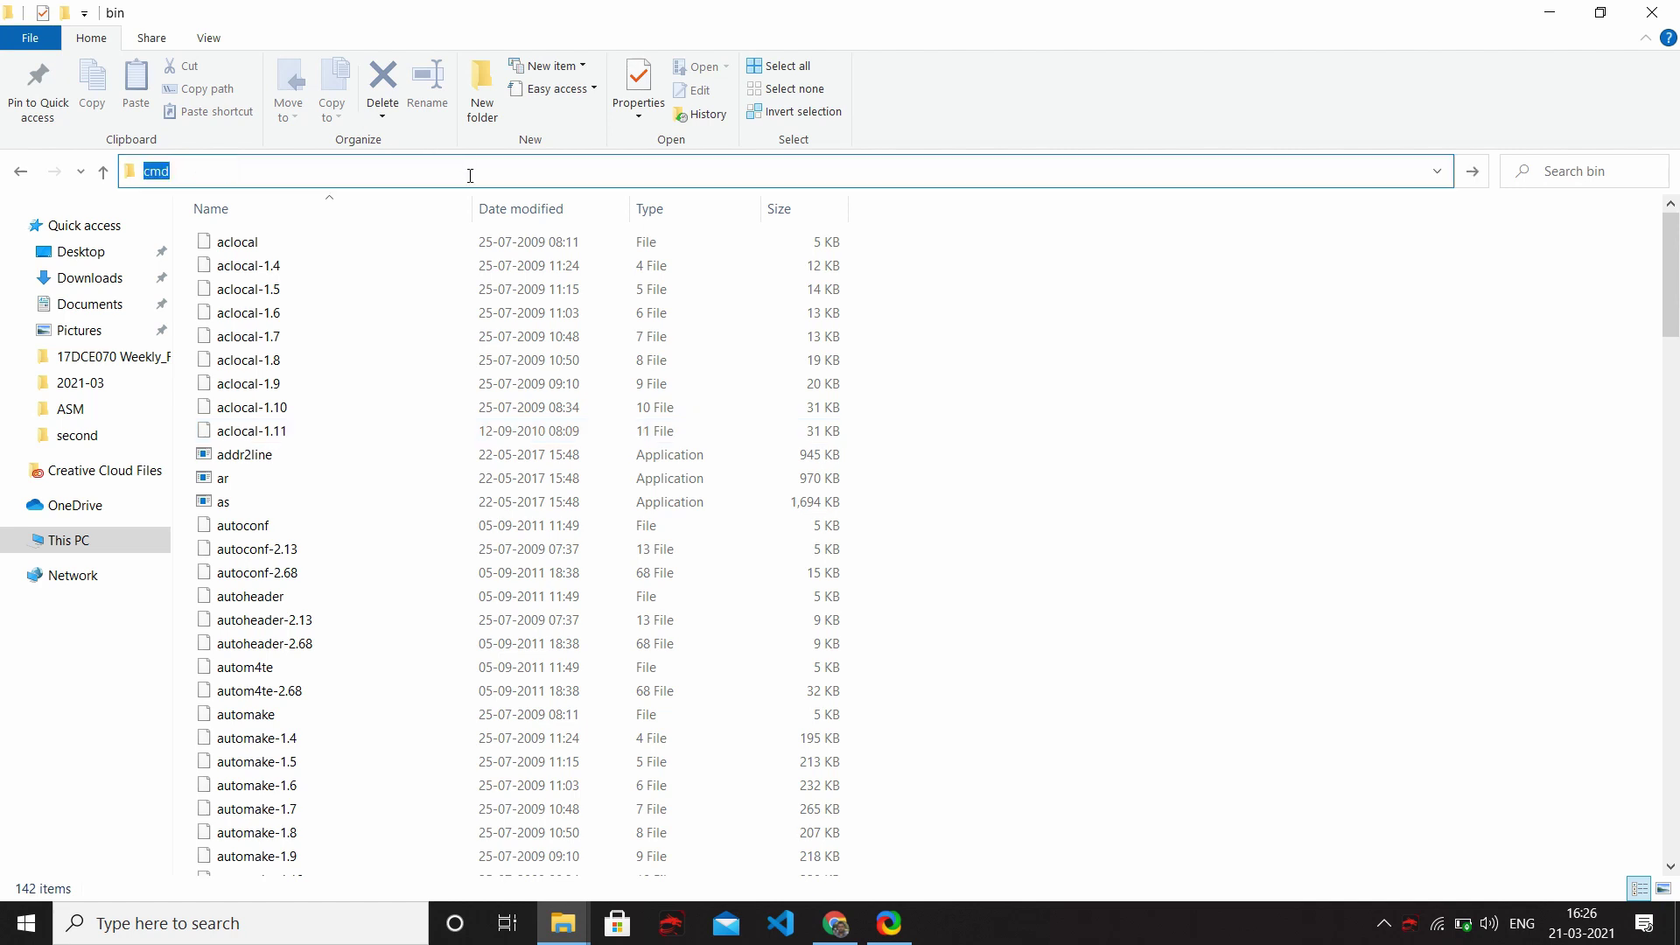
{"action": "key", "text": "Return"}
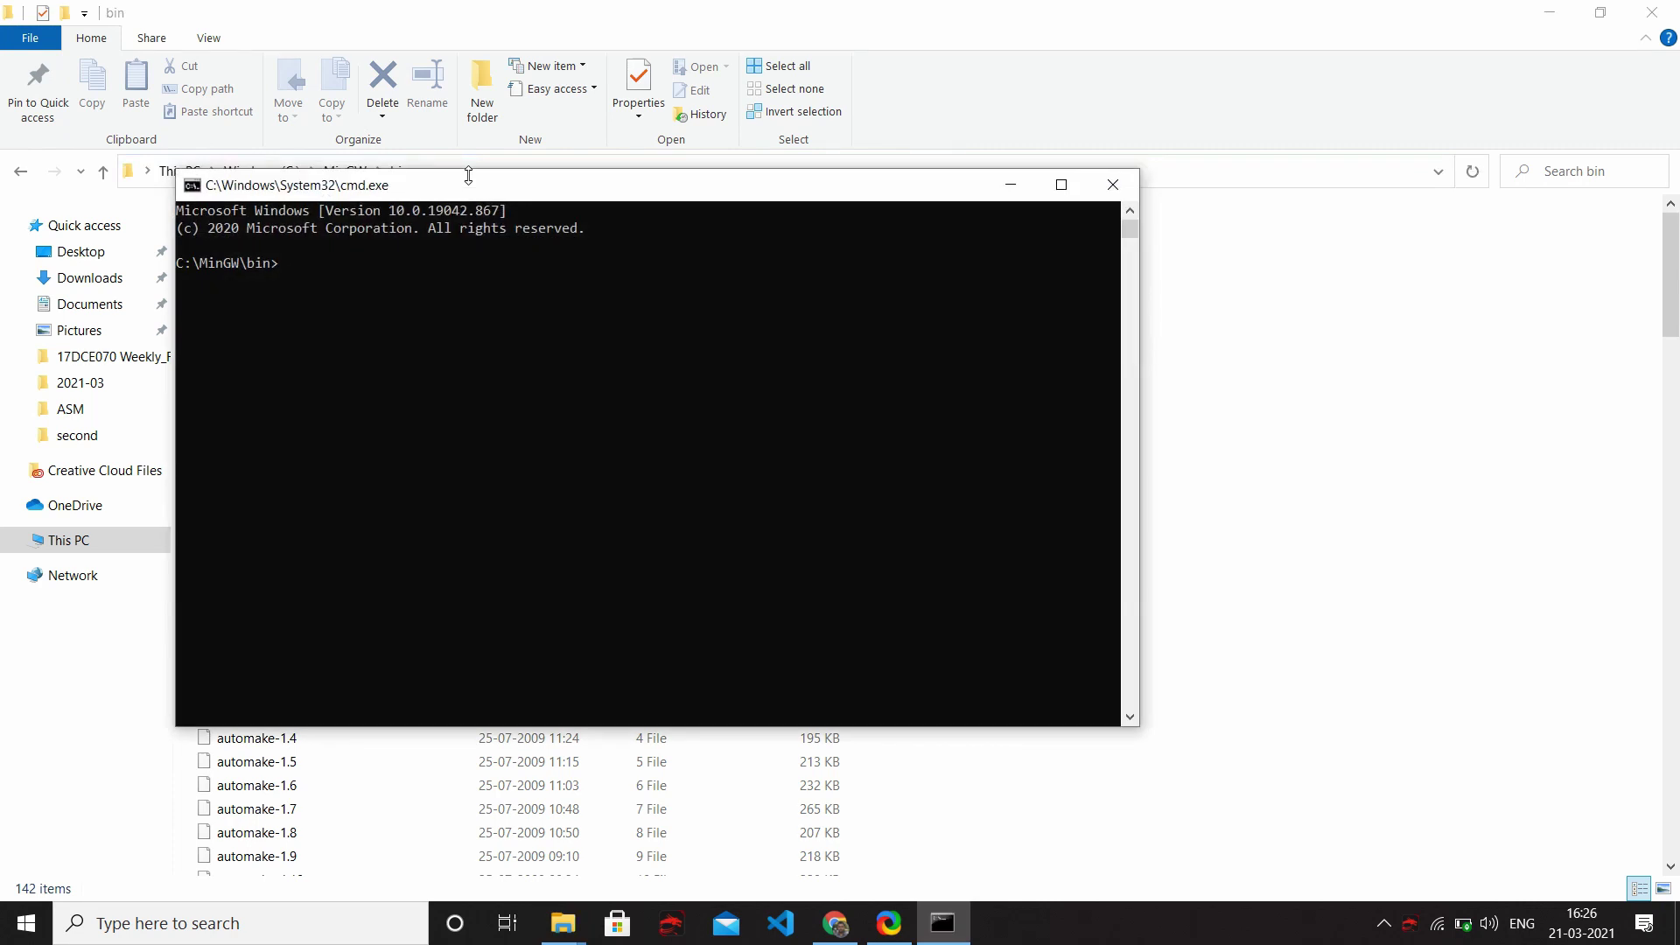
{"action": "type", "text": "gcc -version]"}
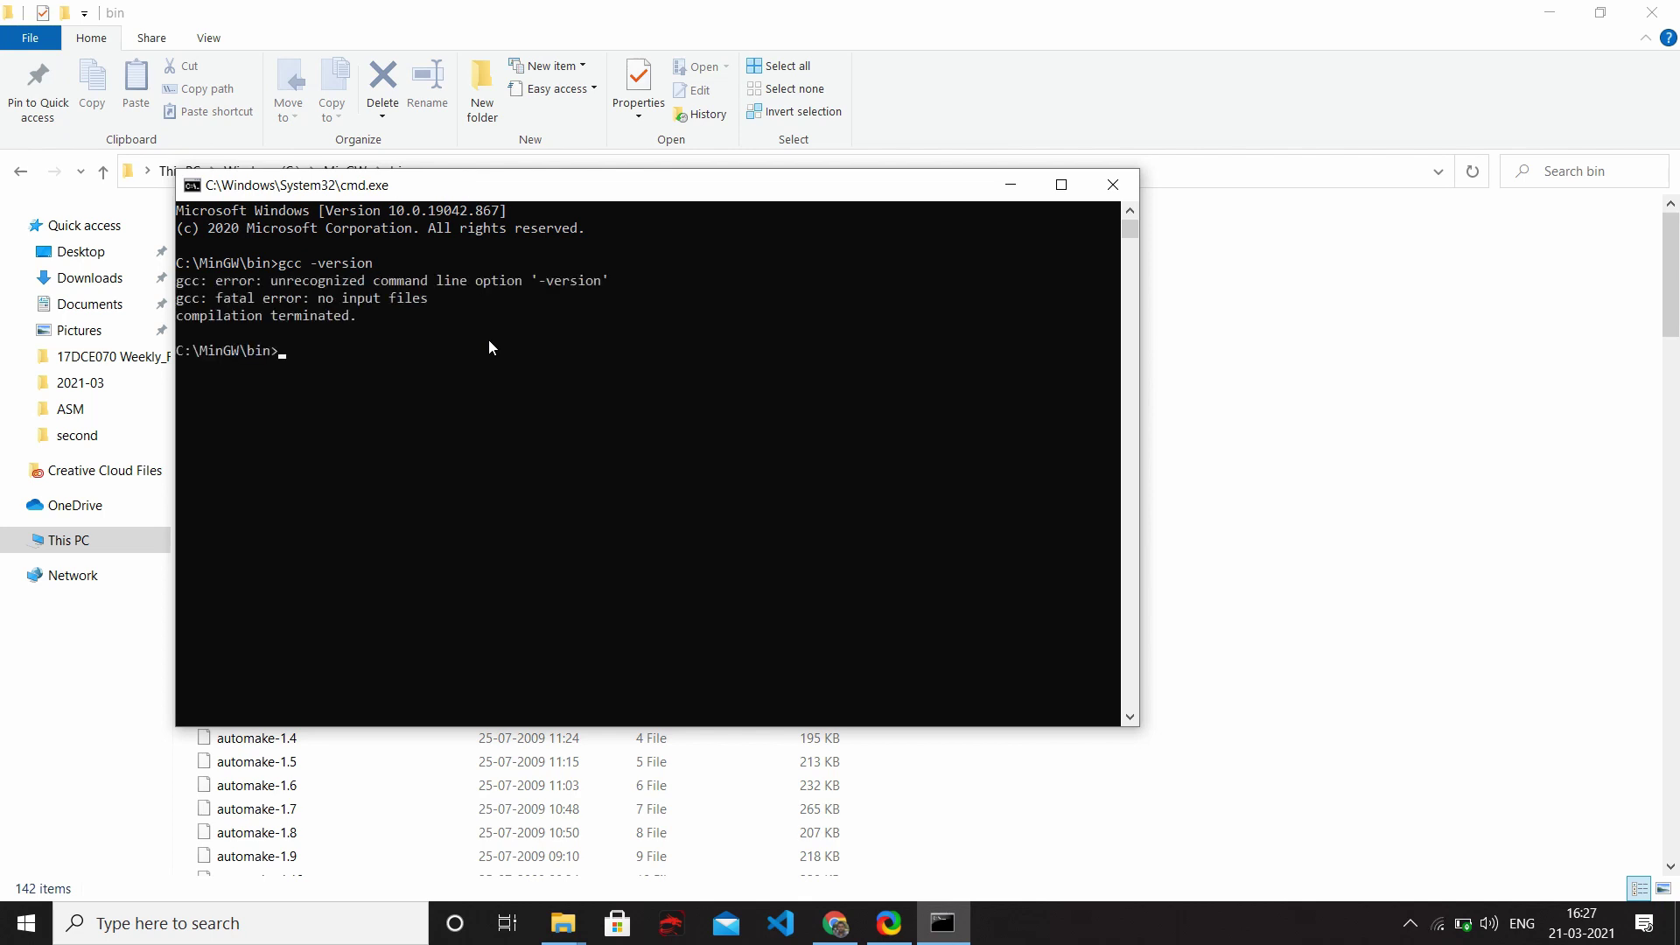
Step: Clear the console, check the compiler version with gcc --version and minimize the console window
{"action": "type", "text": "cls"}
{"action": "key", "text": "Return"}
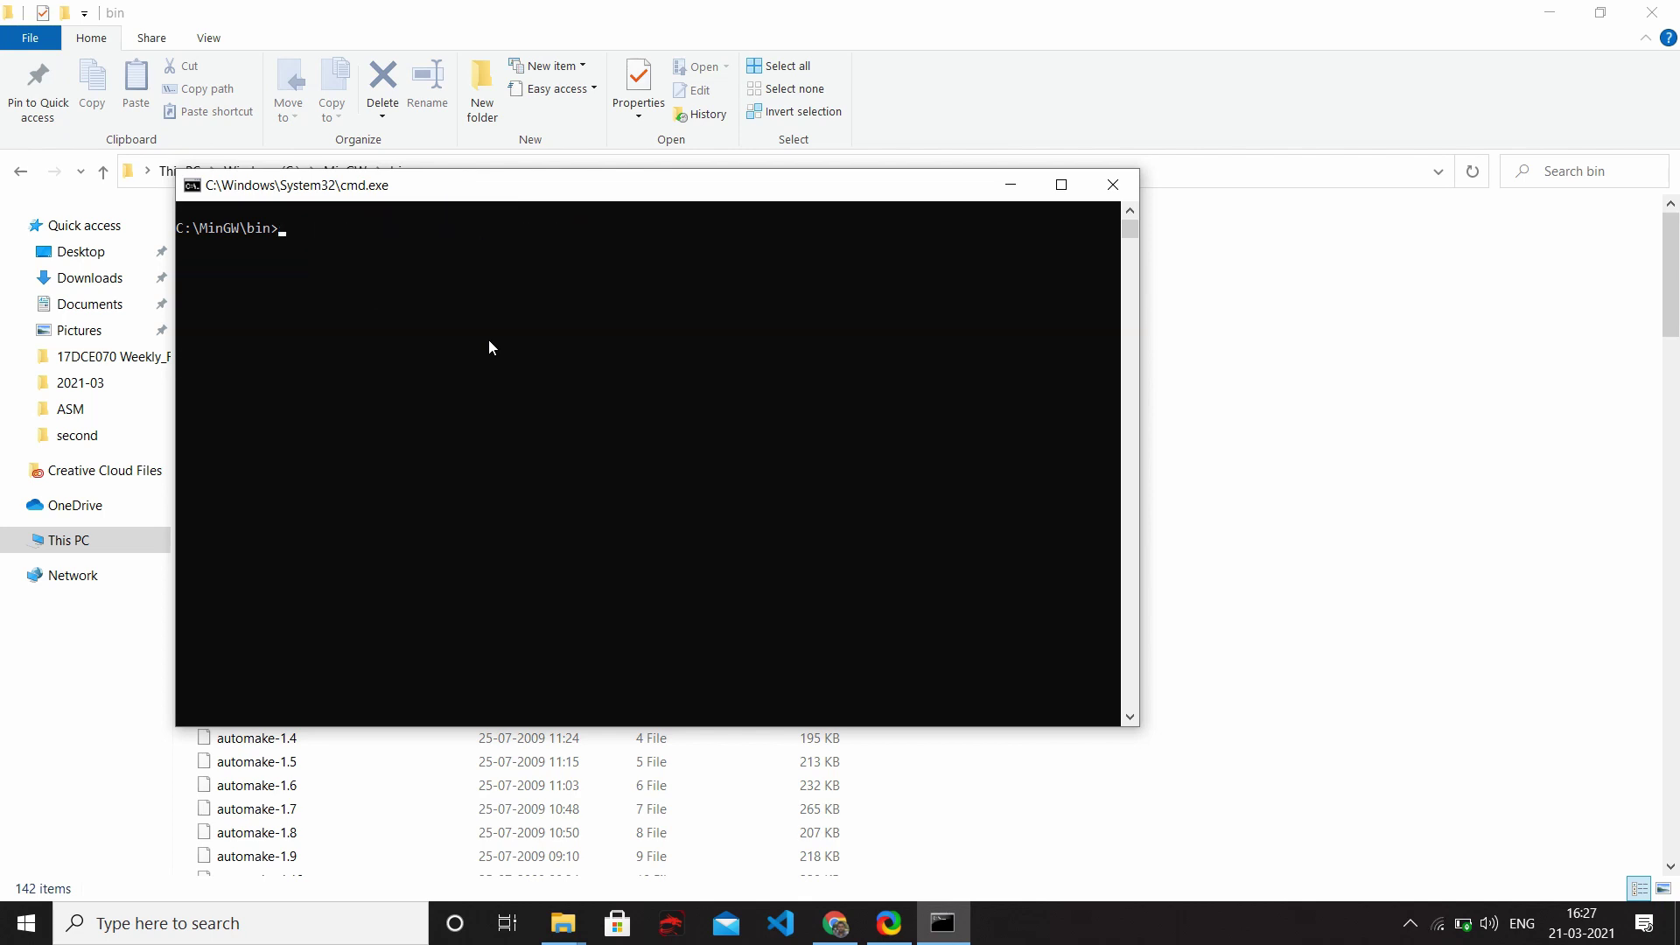
{"action": "type", "text": "gcc --verstion"}
{"action": "key", "text": "BackSpace"}
{"action": "key", "text": "BackSpace"}
{"action": "key", "text": "BackSpace"}
{"action": "key", "text": "BackSpace"}
{"action": "type", "text": "ion"}
{"action": "key", "text": "Return"}
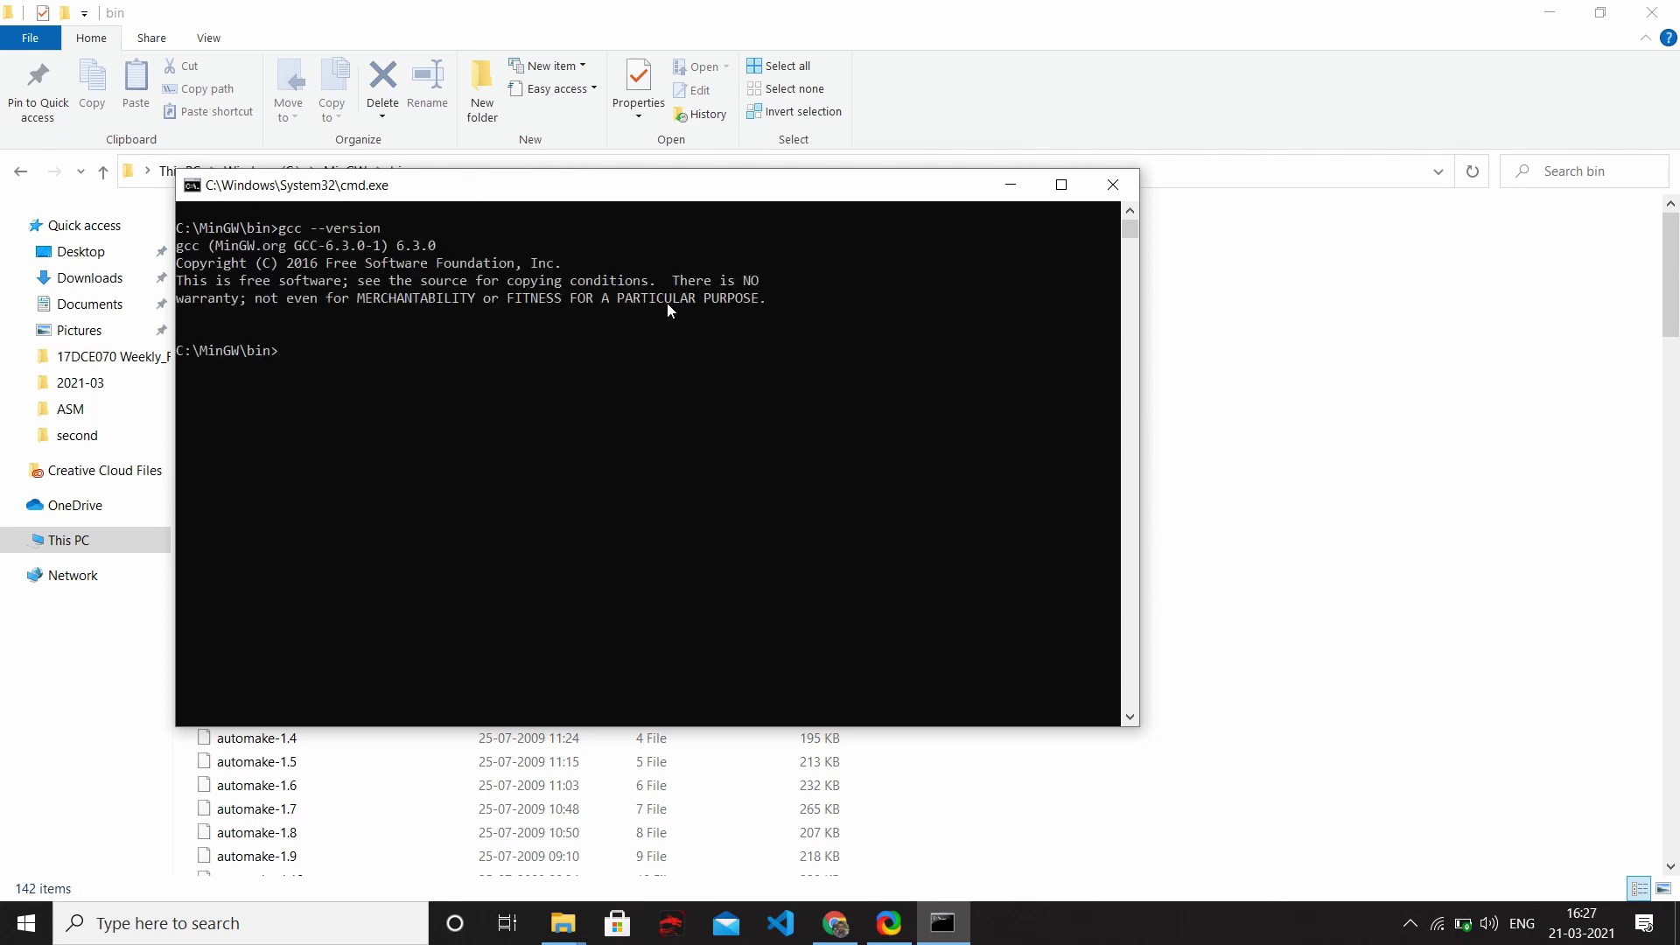
{"action": "left_click", "coordinate": [1018, 194]}
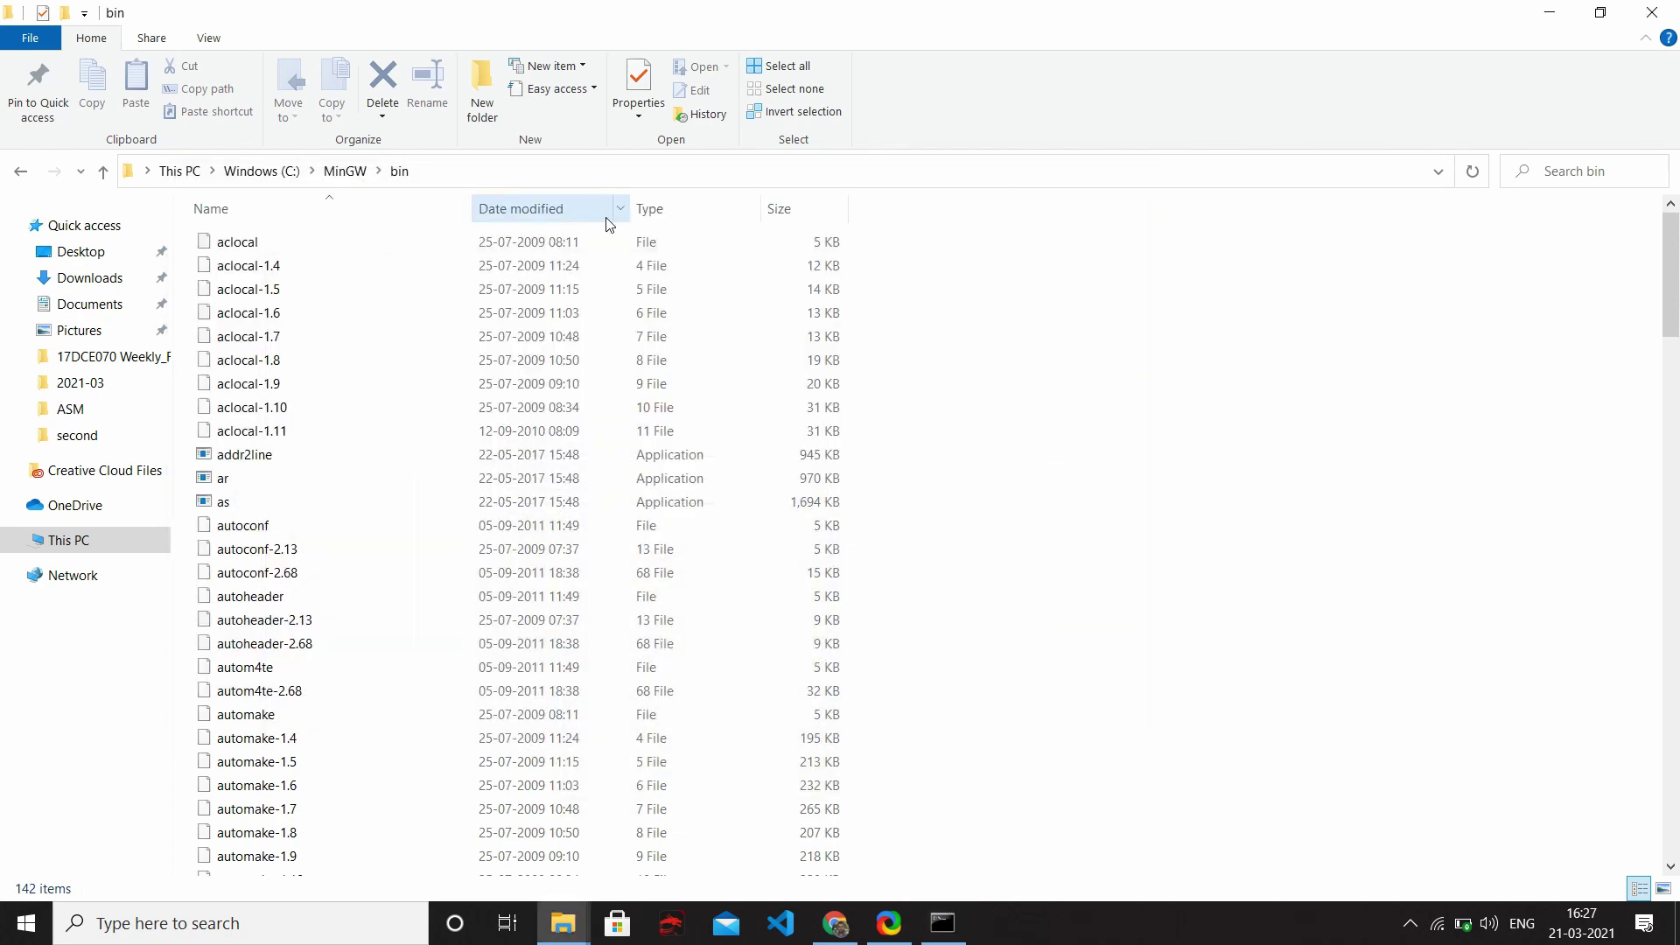
{"action": "scroll", "coordinate": [656, 376], "scroll_direction": "down", "scroll_amount": 10}
{"action": "scroll", "coordinate": [664, 470], "scroll_direction": "up", "scroll_amount": 13}
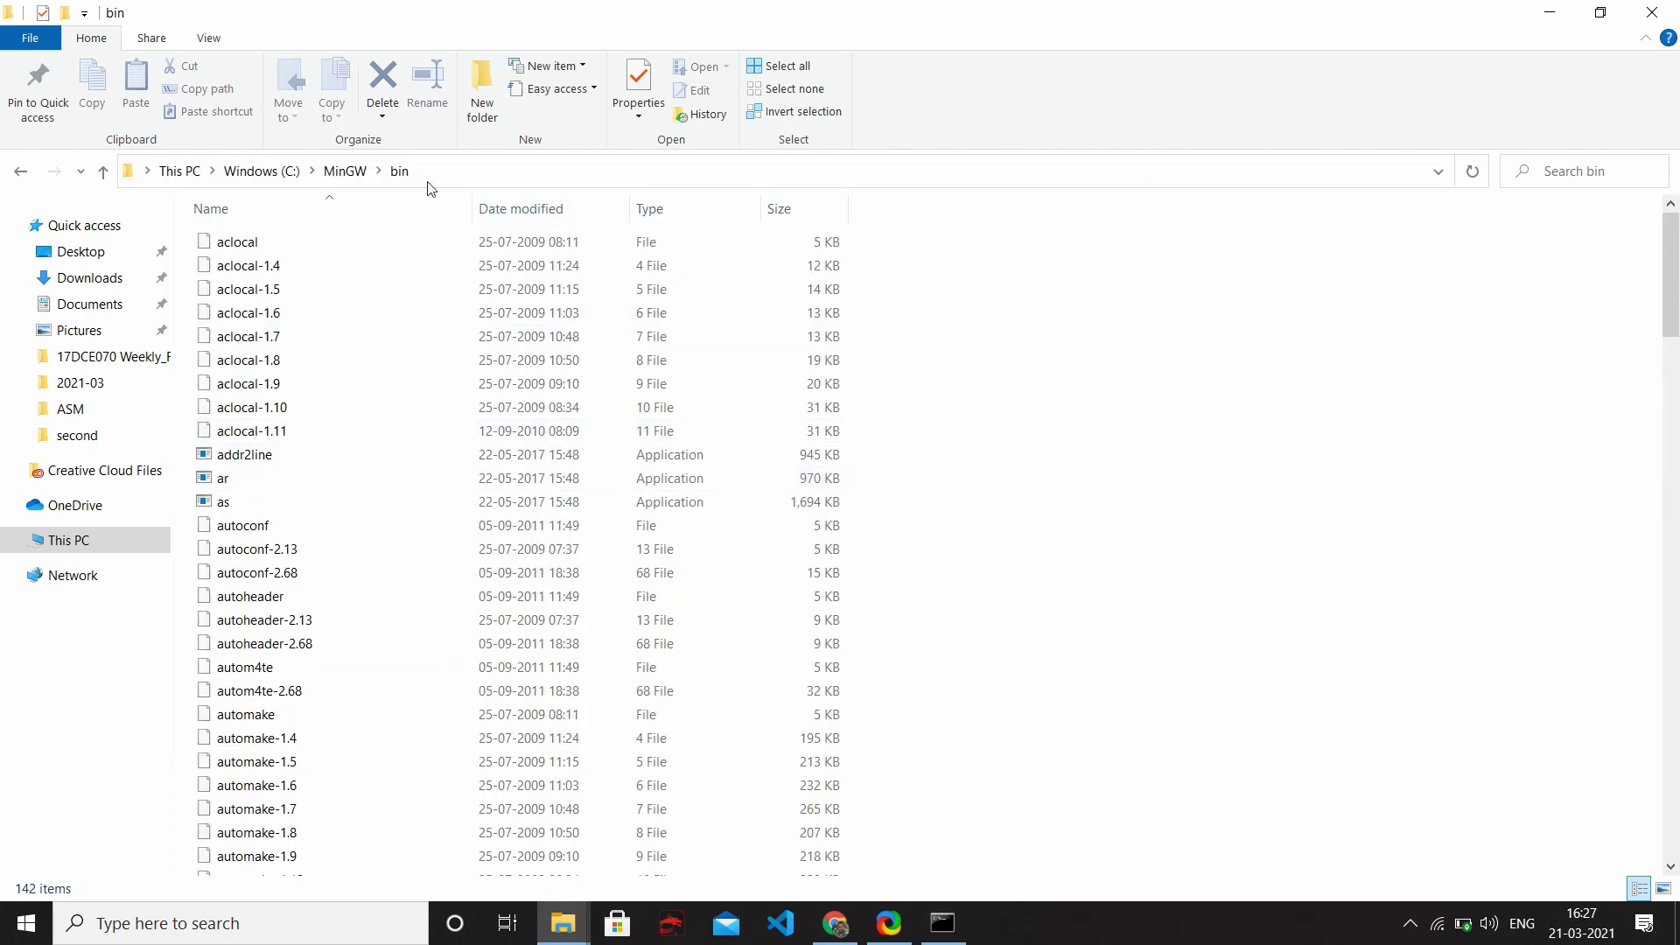
{"action": "left_click", "coordinate": [463, 172]}
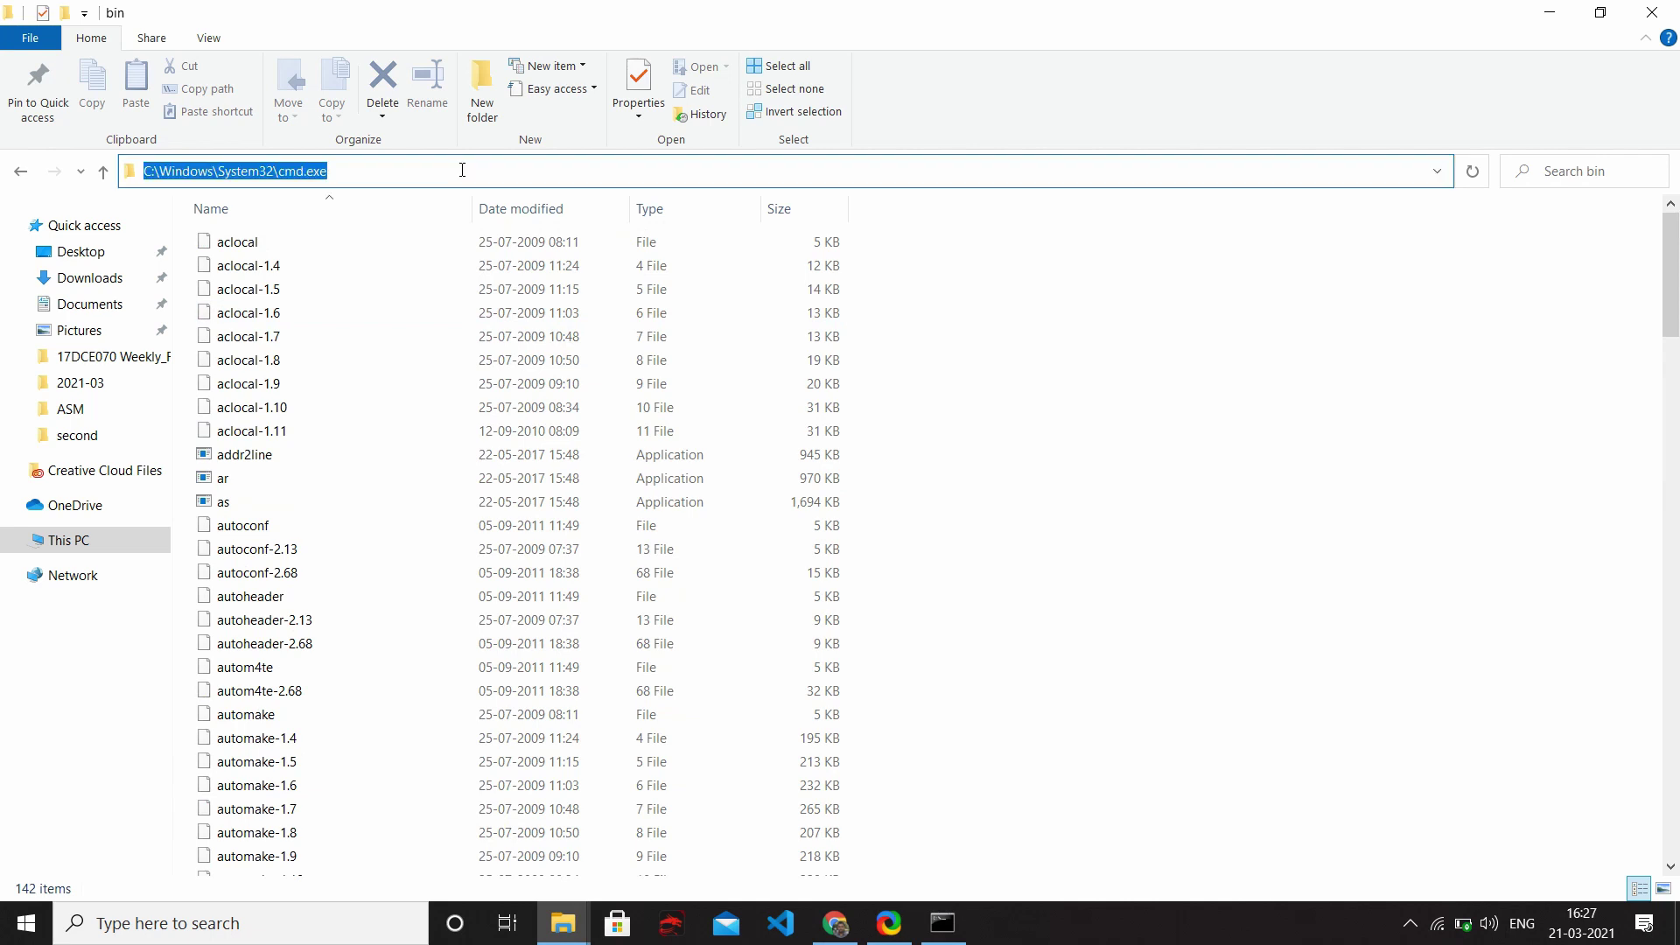
{"action": "left_click", "coordinate": [166, 923]}
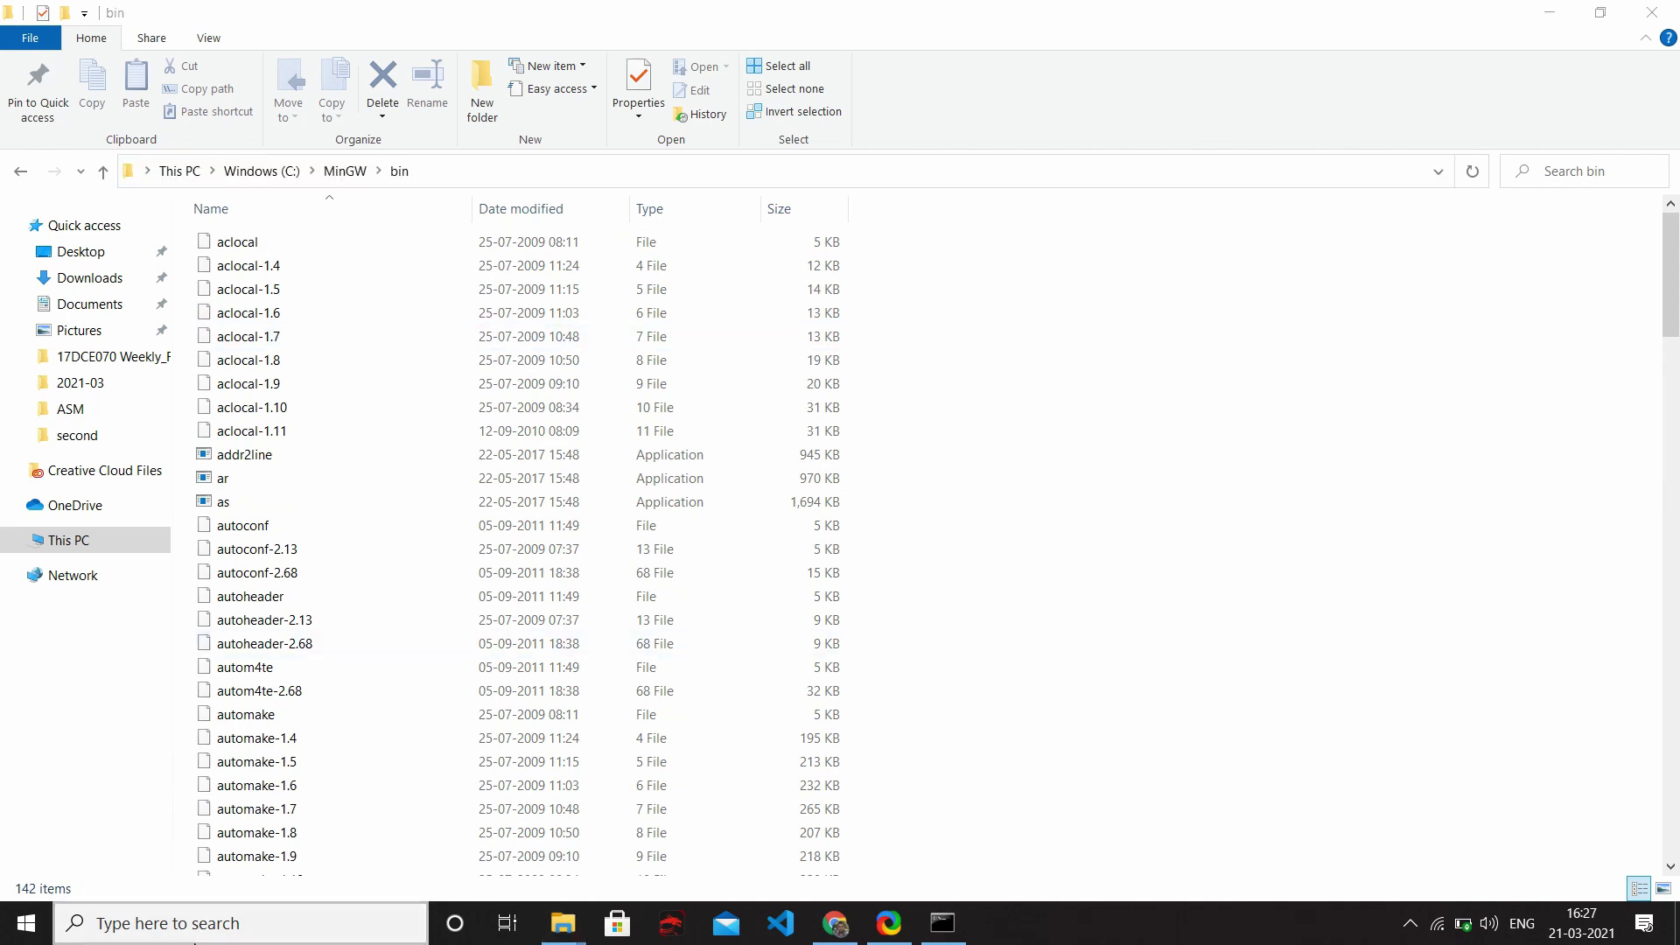
{"action": "type", "text": "cmd"}
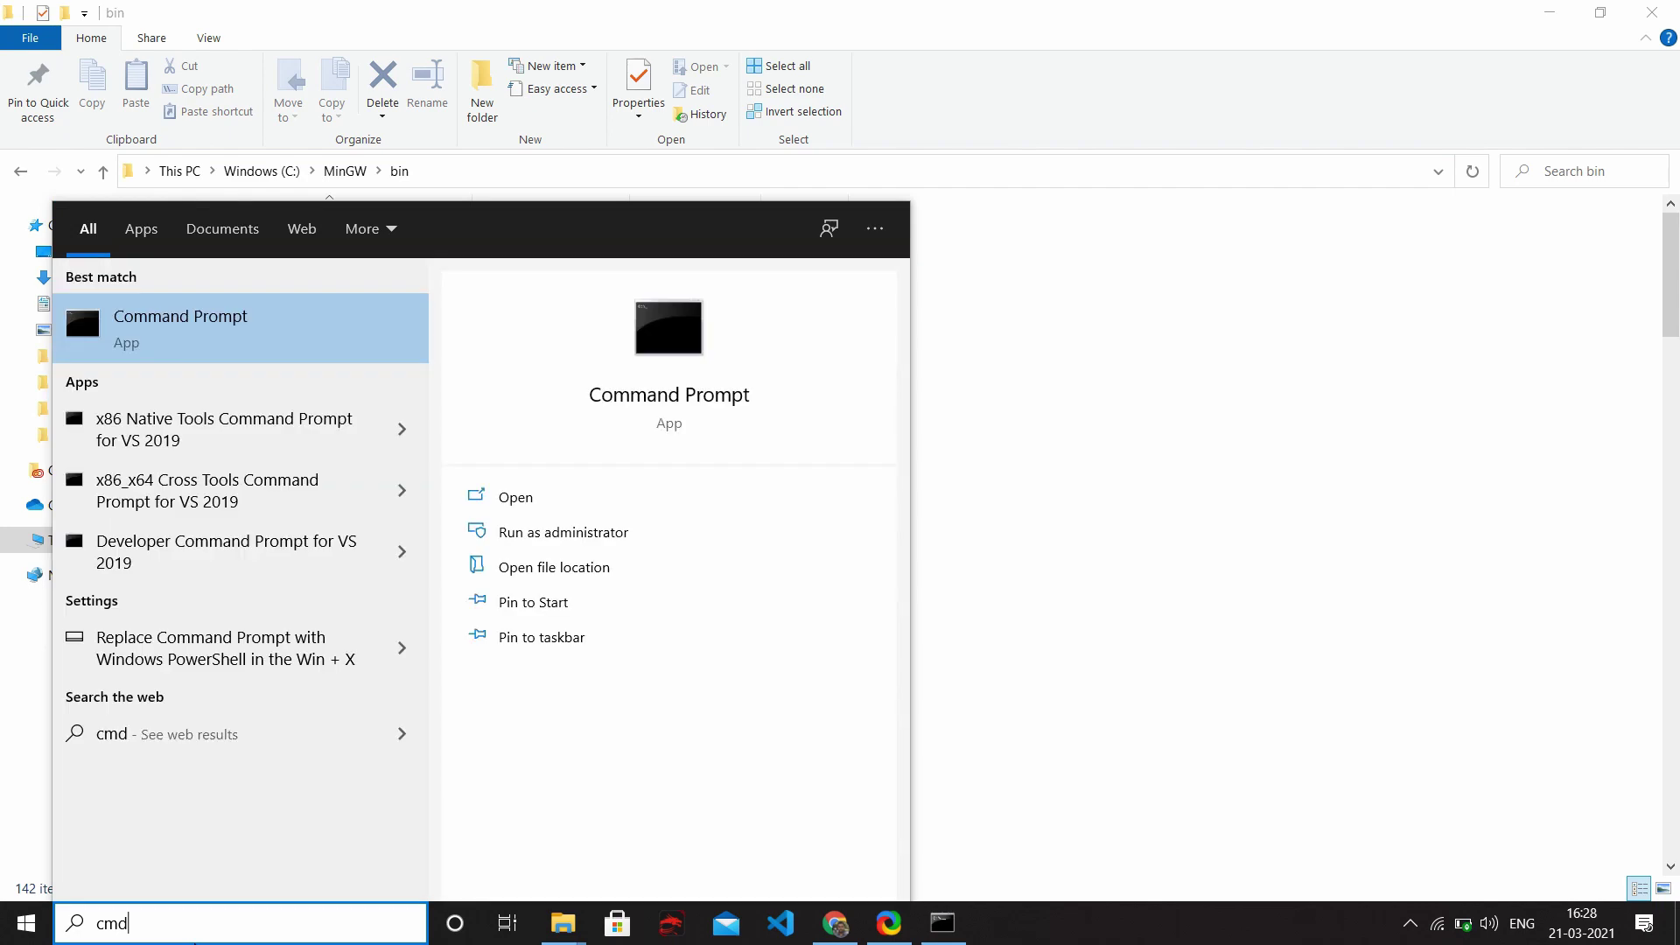
{"action": "key", "text": "BackSpace"}
{"action": "key", "text": "BackSpace"}
{"action": "key", "text": "BackSpace"}
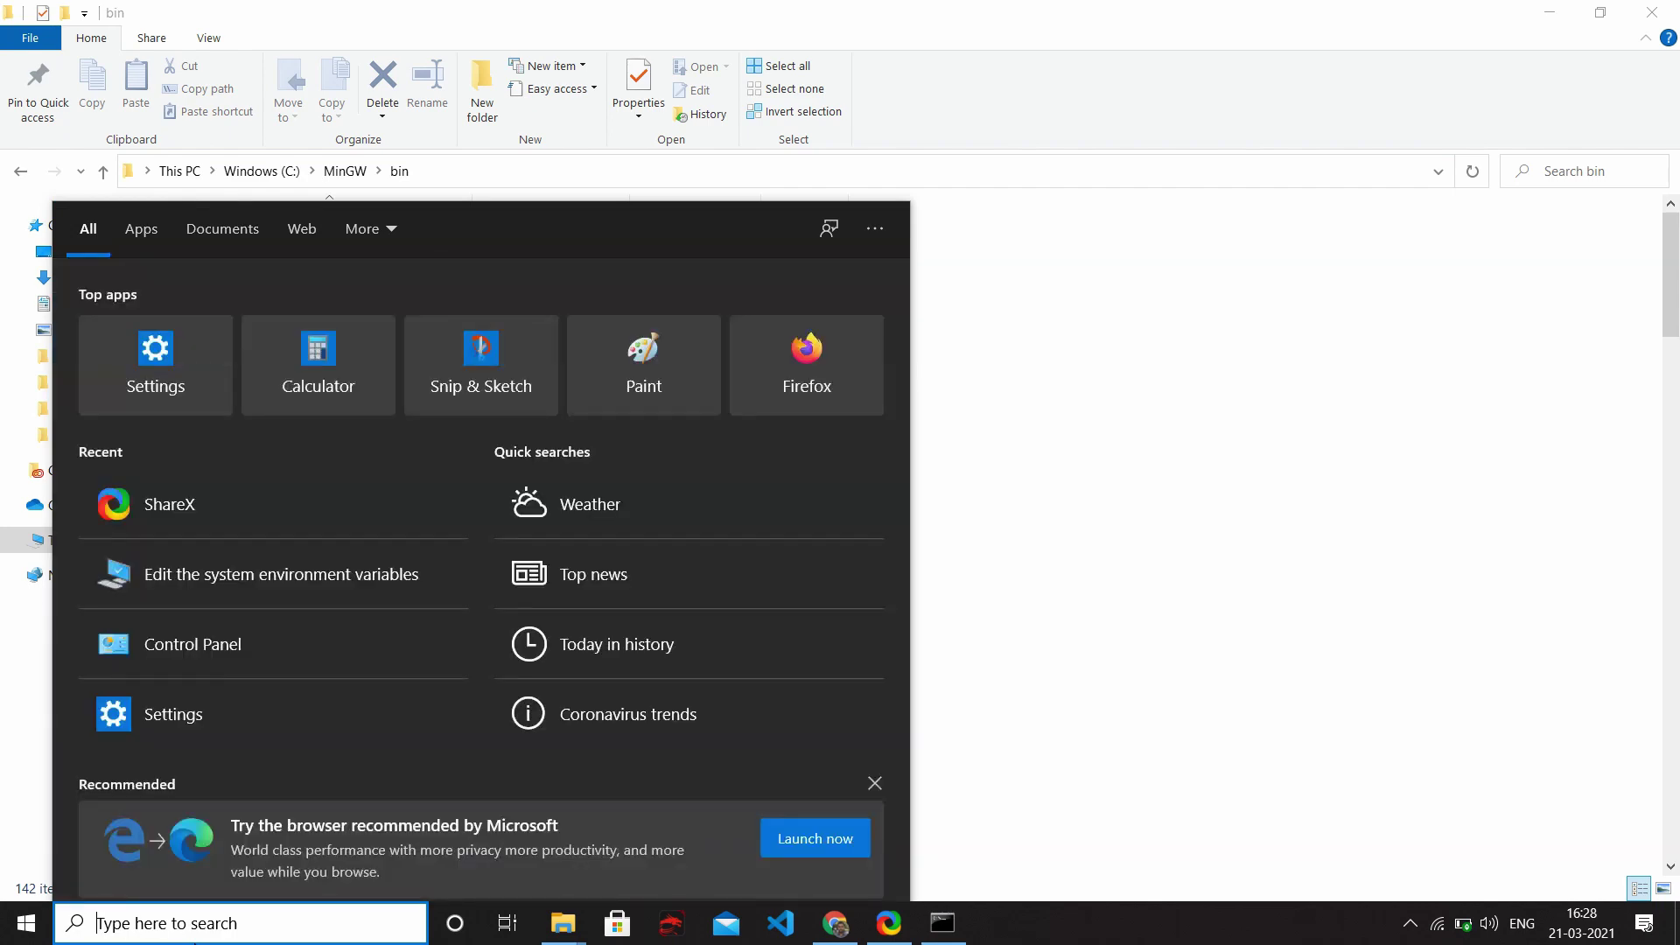
Step: Search Windows for env, open Environment Variables and open the system variable Path for editing
{"action": "type", "text": "eni"}
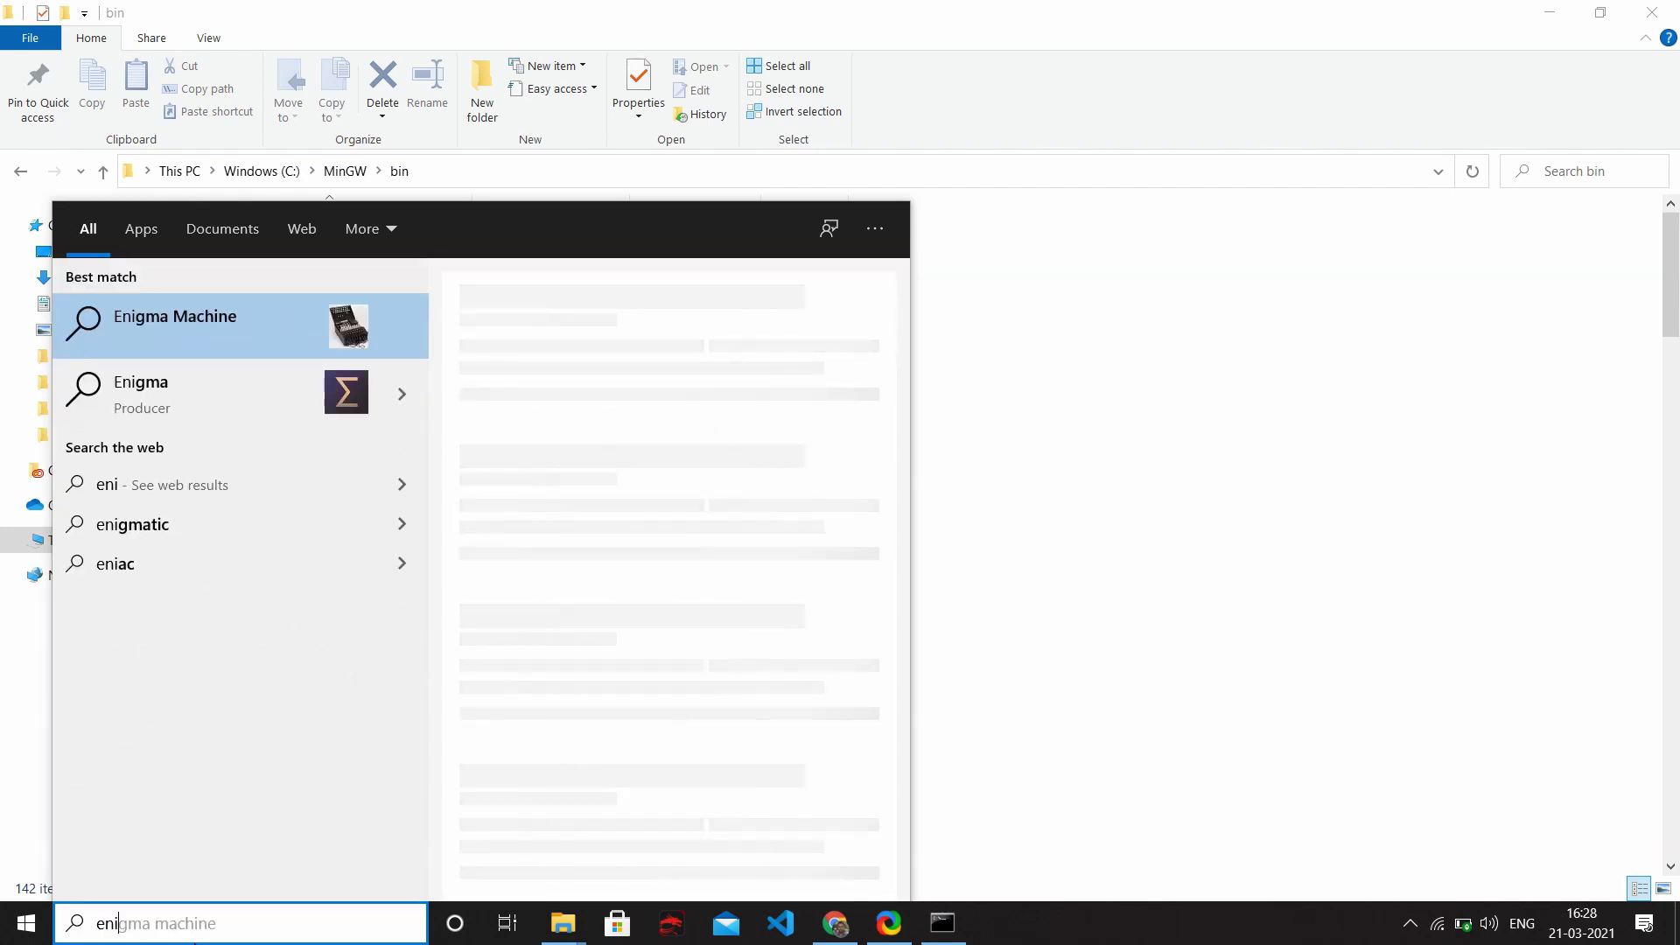
{"action": "key", "text": "BackSpace"}
{"action": "type", "text": "v"}
{"action": "key", "text": "Return"}
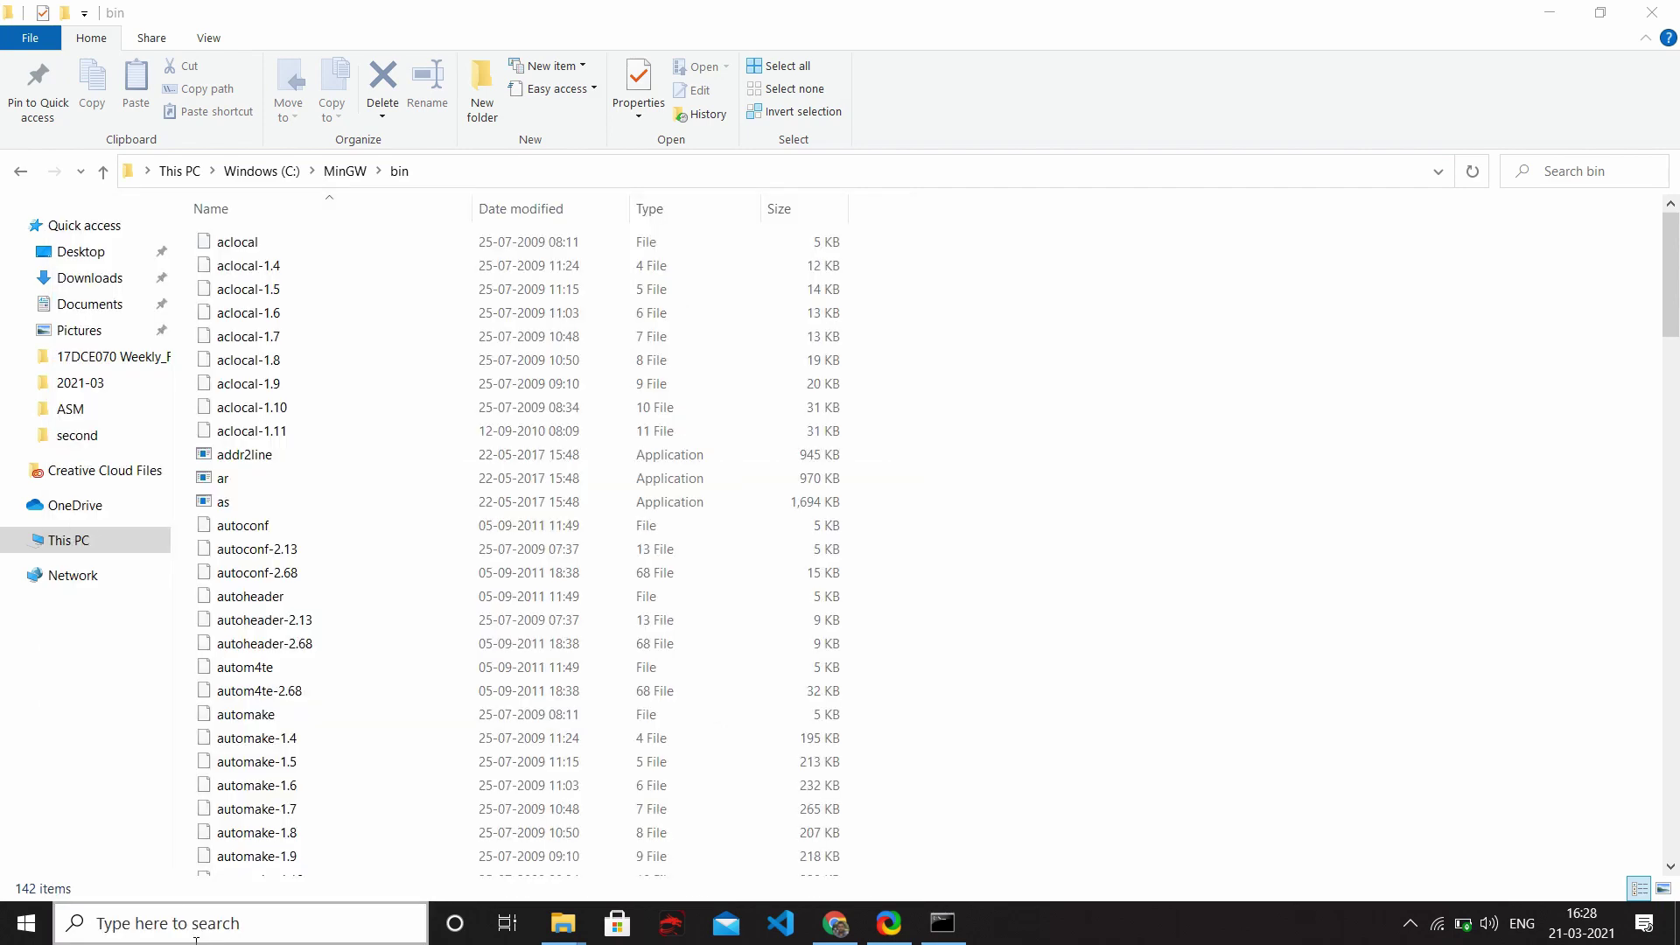
{"action": "left_click", "coordinate": [543, 617]}
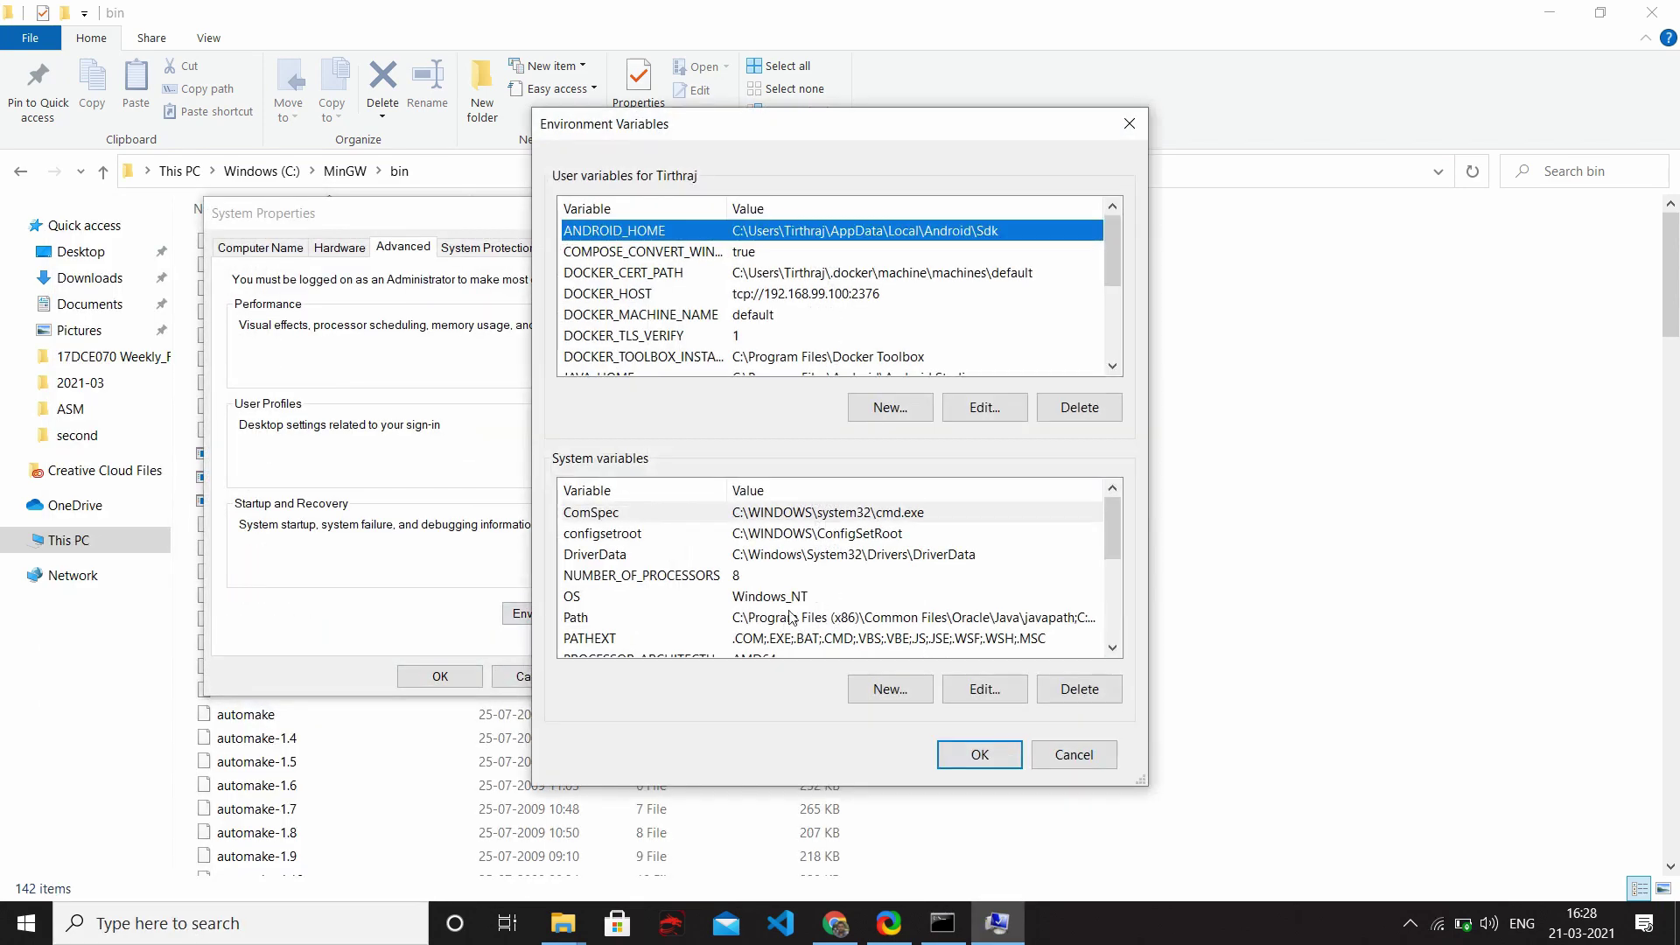
{"action": "double_click", "coordinate": [792, 617]}
{"action": "double_click", "coordinate": [688, 625]}
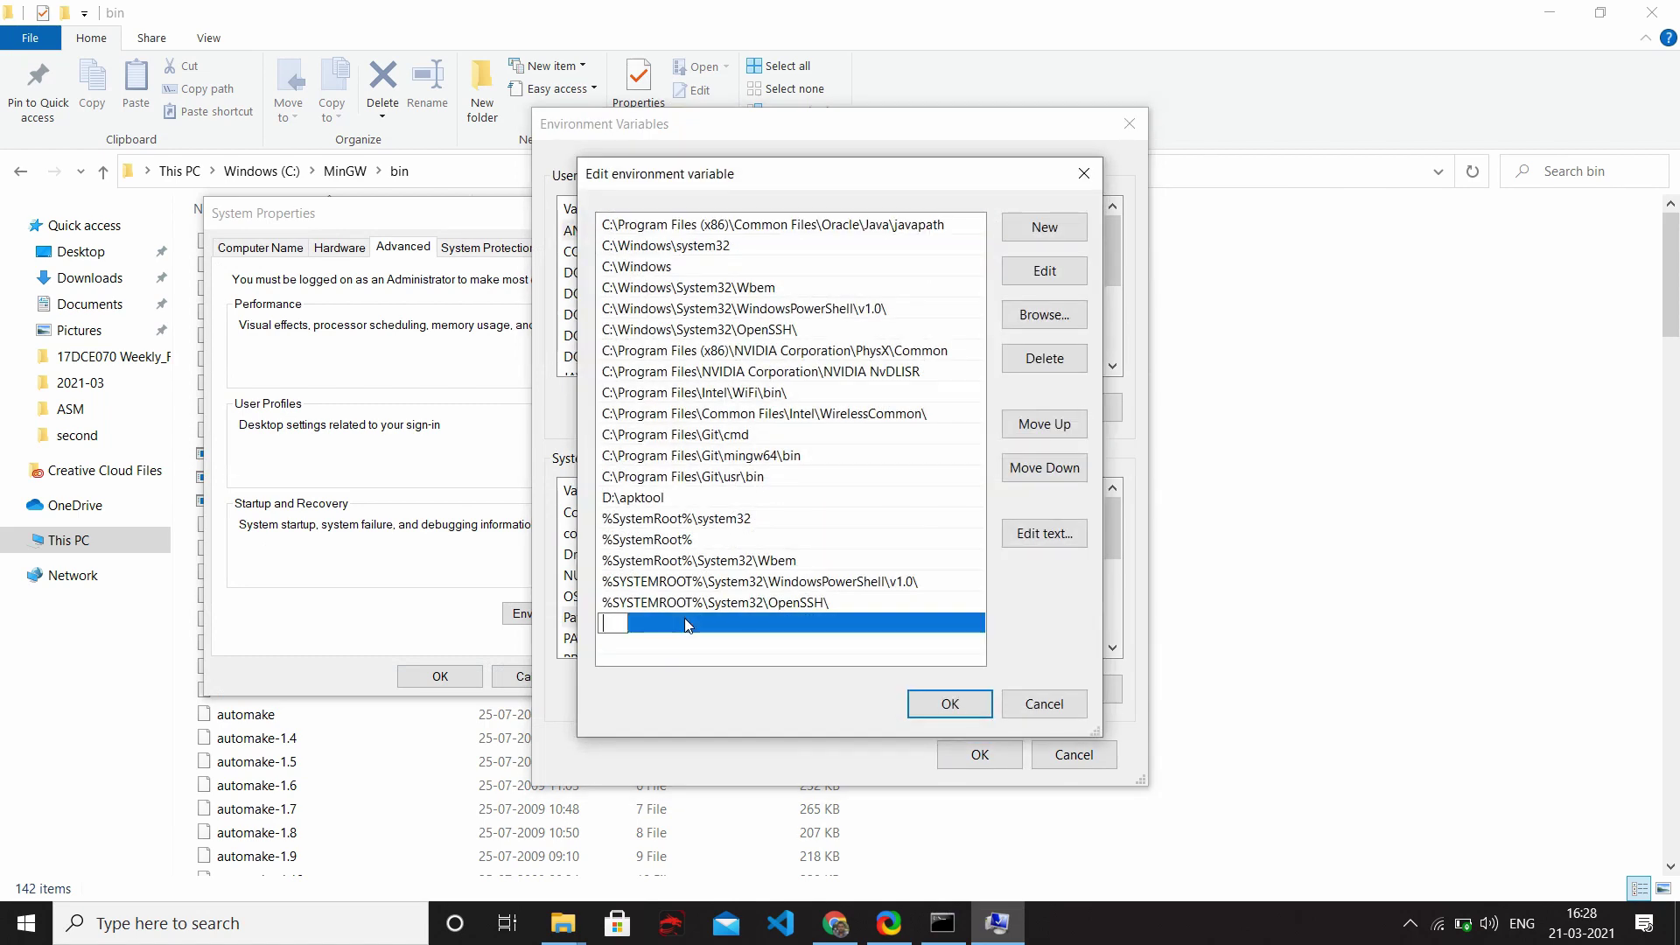
{"action": "type", "text": "C:\\Windows\\System32\\cmd.exe"}
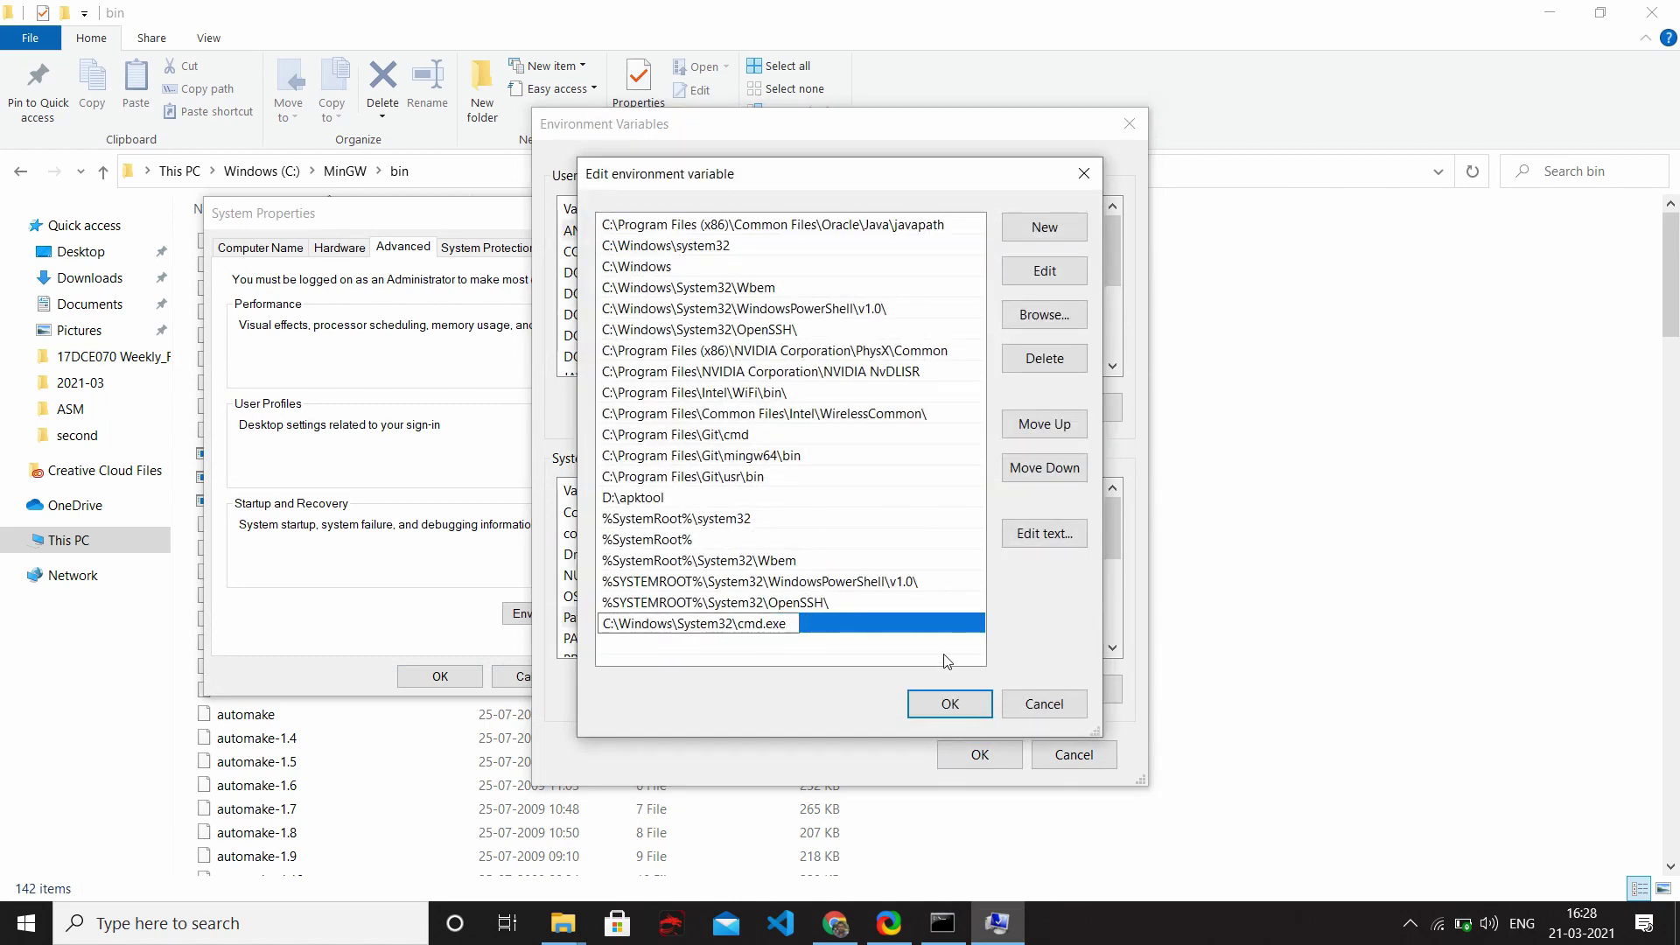
{"action": "key", "text": "ctrl+a"}
{"action": "key", "text": "BackSpace"}
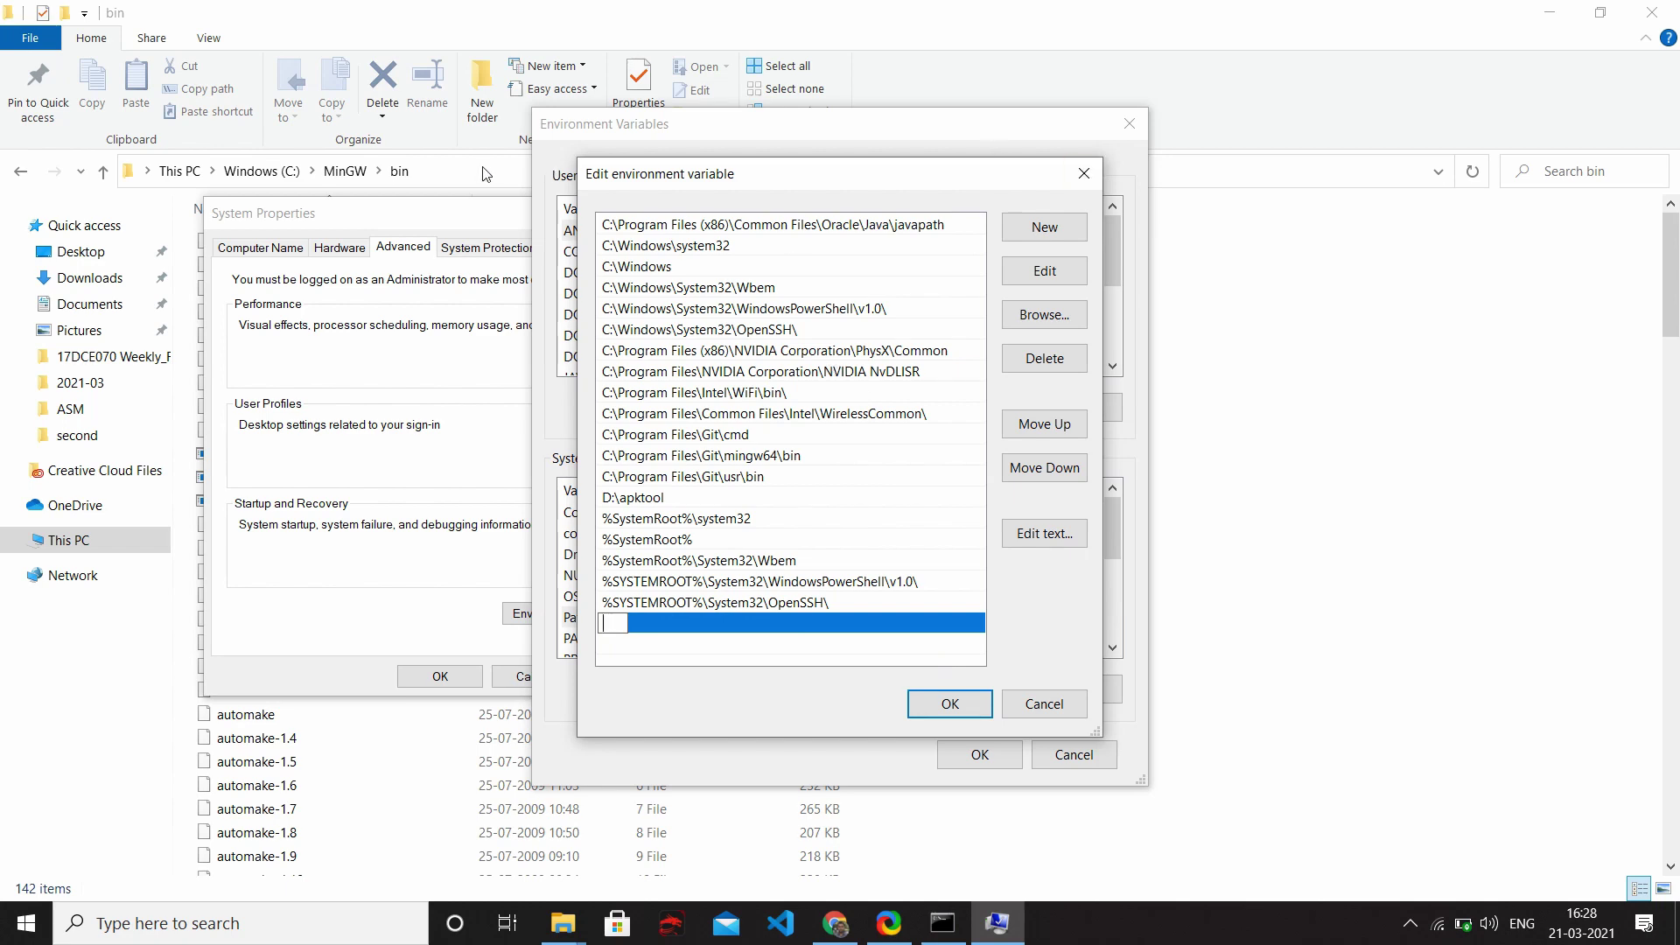
{"action": "left_click", "coordinate": [420, 172]}
{"action": "type", "text": "C:\\Windows\\System32\\cmd.exe"}
{"action": "left_click", "coordinate": [1196, 364]}
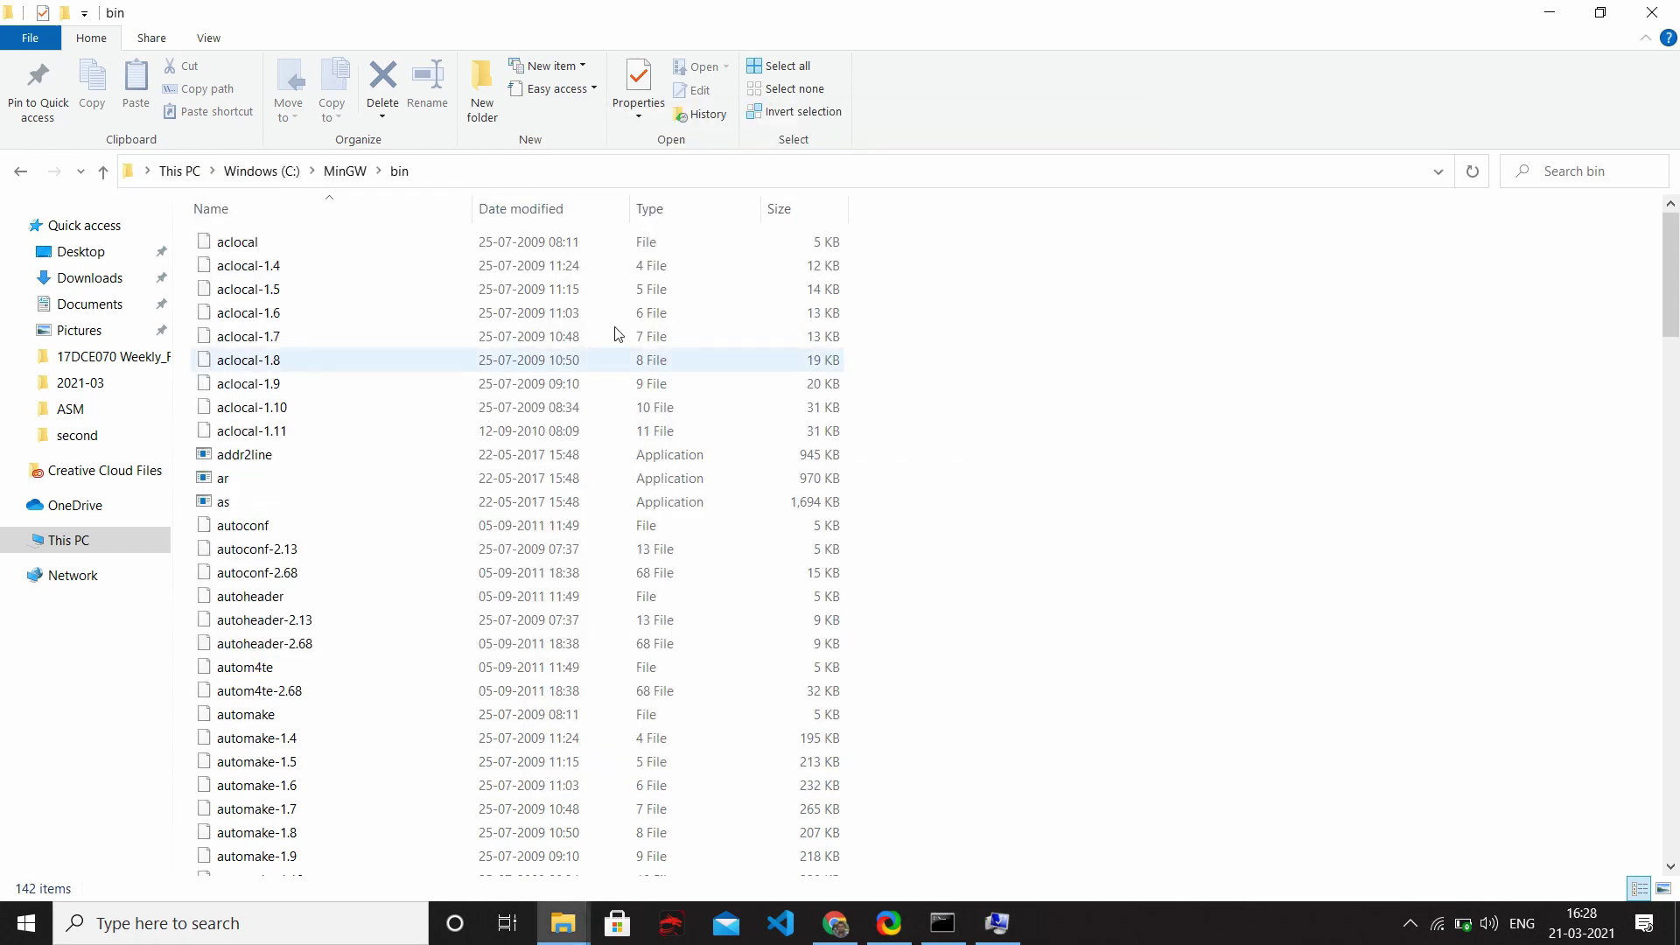
Step: Reopen the bin folder from its parent MinGW folder and copy its path, C:\MinGW\bin
{"action": "left_click", "coordinate": [363, 172]}
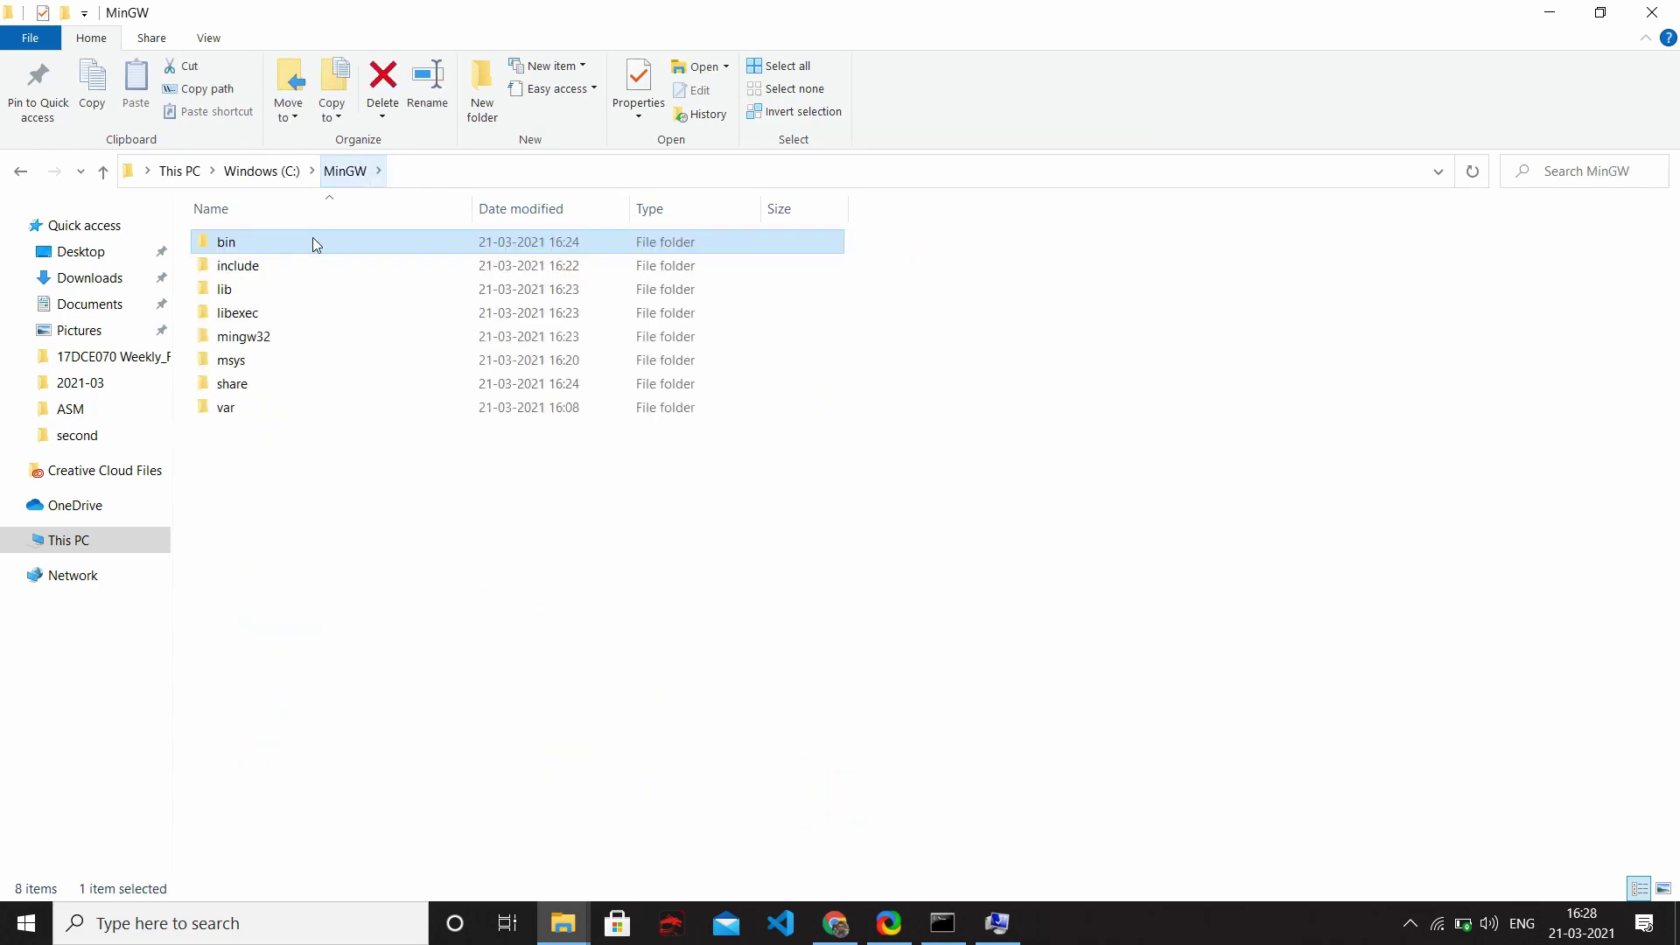
{"action": "double_click", "coordinate": [289, 240]}
{"action": "left_click", "coordinate": [444, 173]}
{"action": "key", "text": "ctrl+c"}
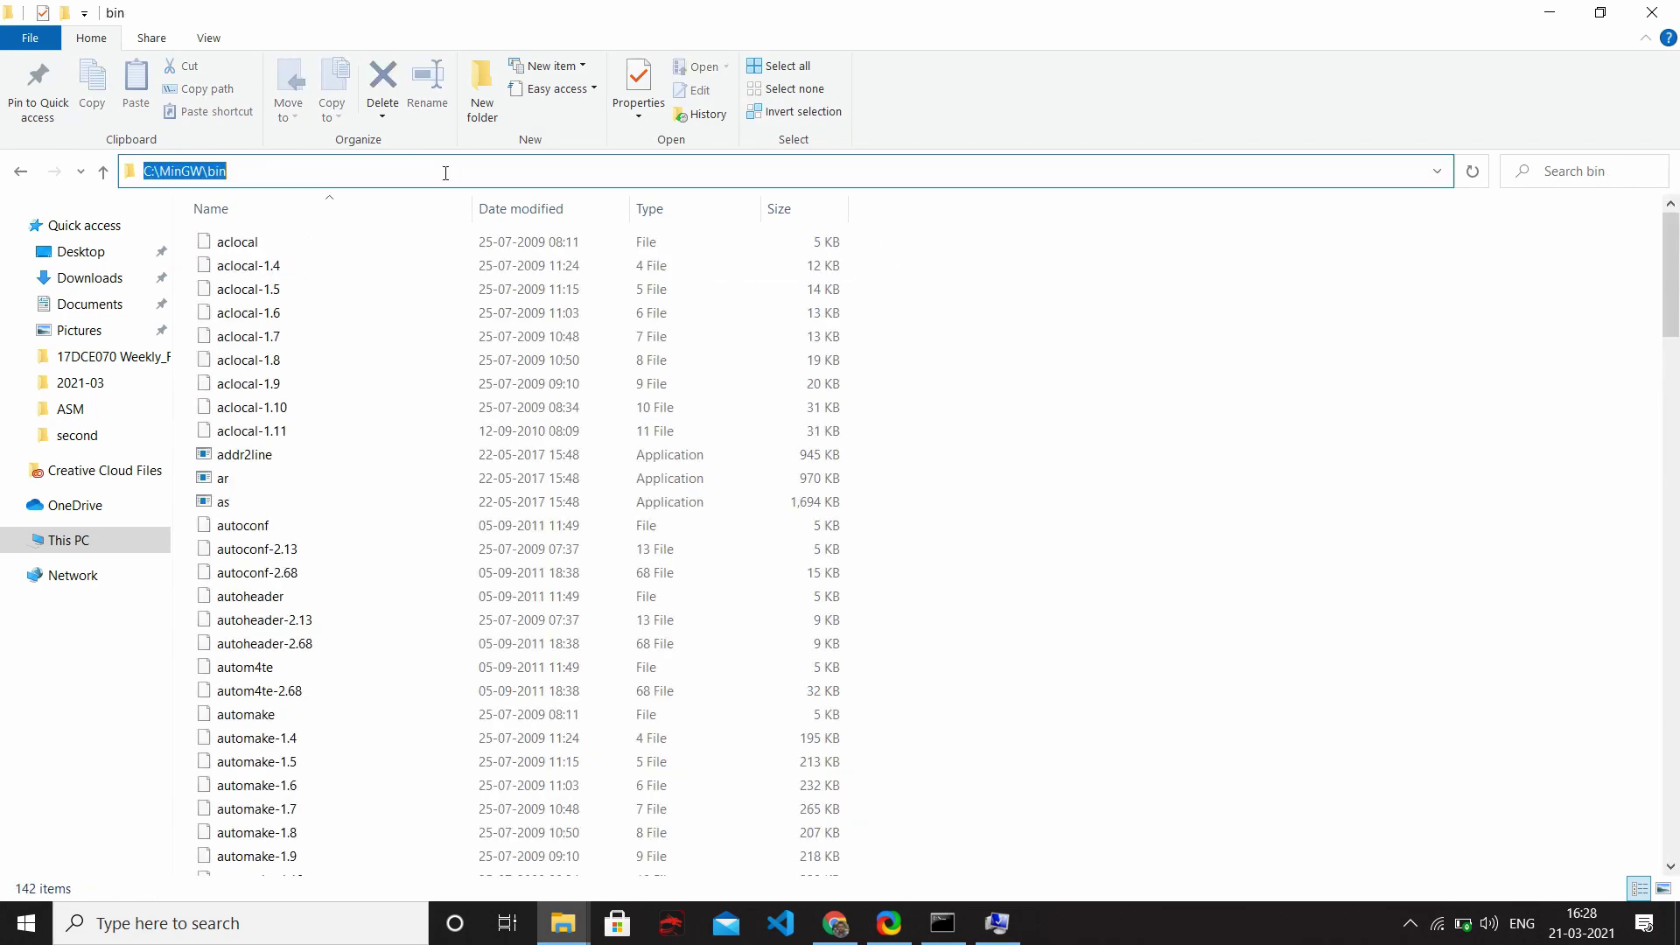
Step: Add the copied path C:\MinGW\bin as a new entry in the system Path variable, save it and close System Properties
{"action": "key", "text": "alt+Tab"}
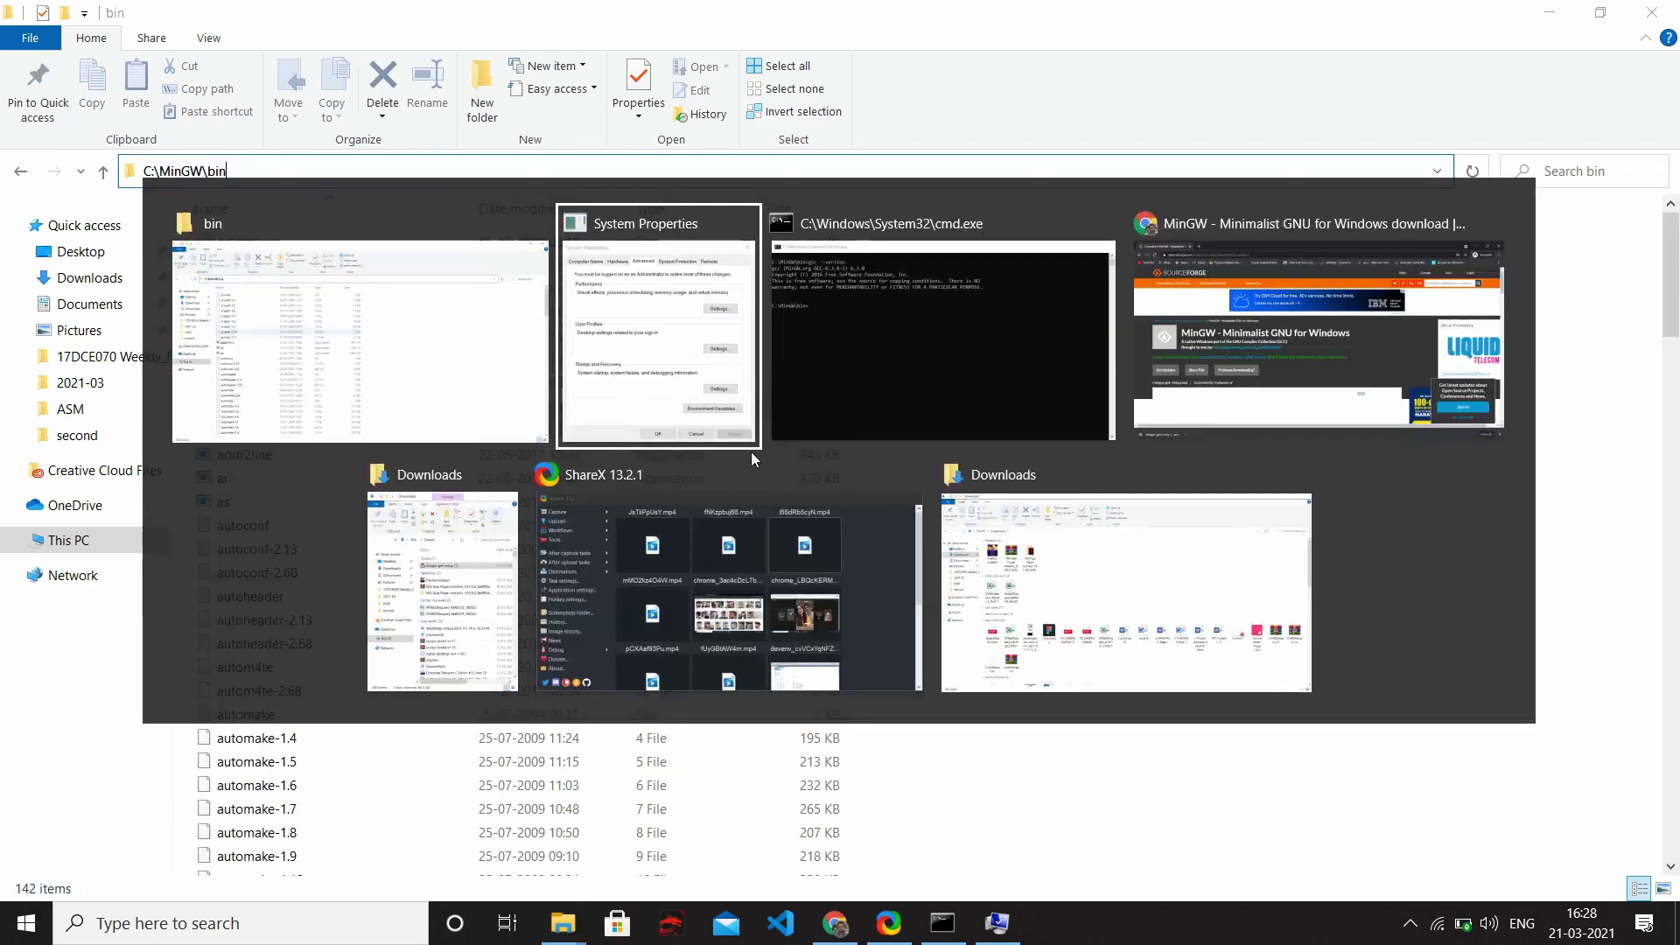
{"action": "left_click", "coordinate": [695, 423]}
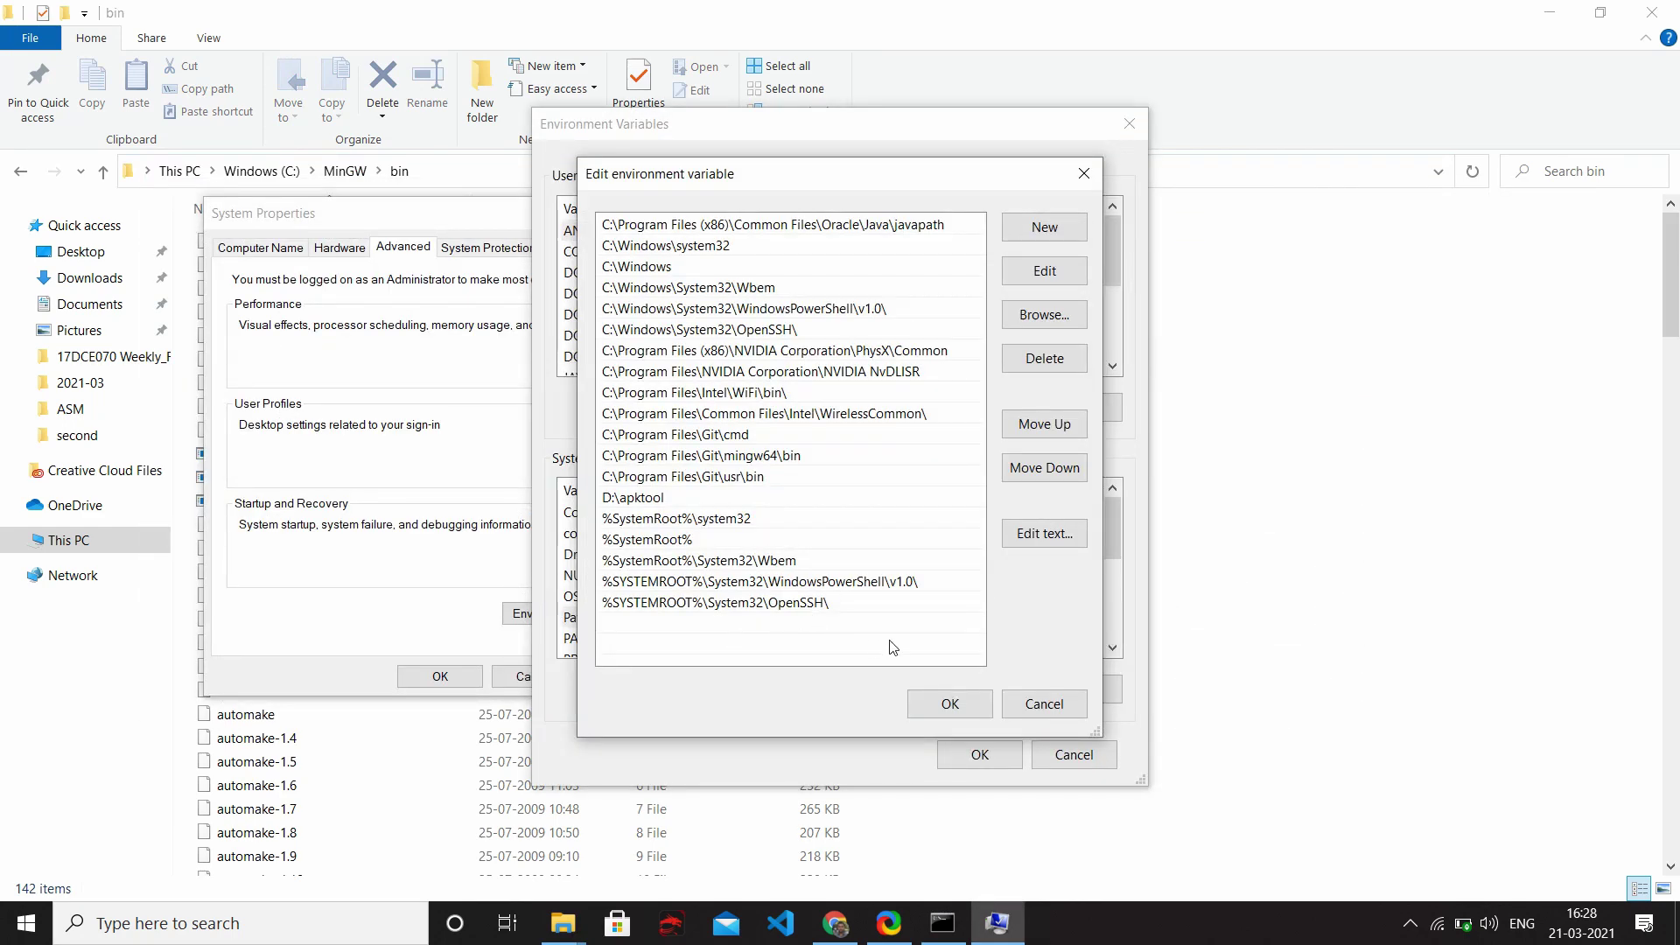
{"action": "left_click", "coordinate": [775, 603]}
{"action": "left_click", "coordinate": [1045, 227]}
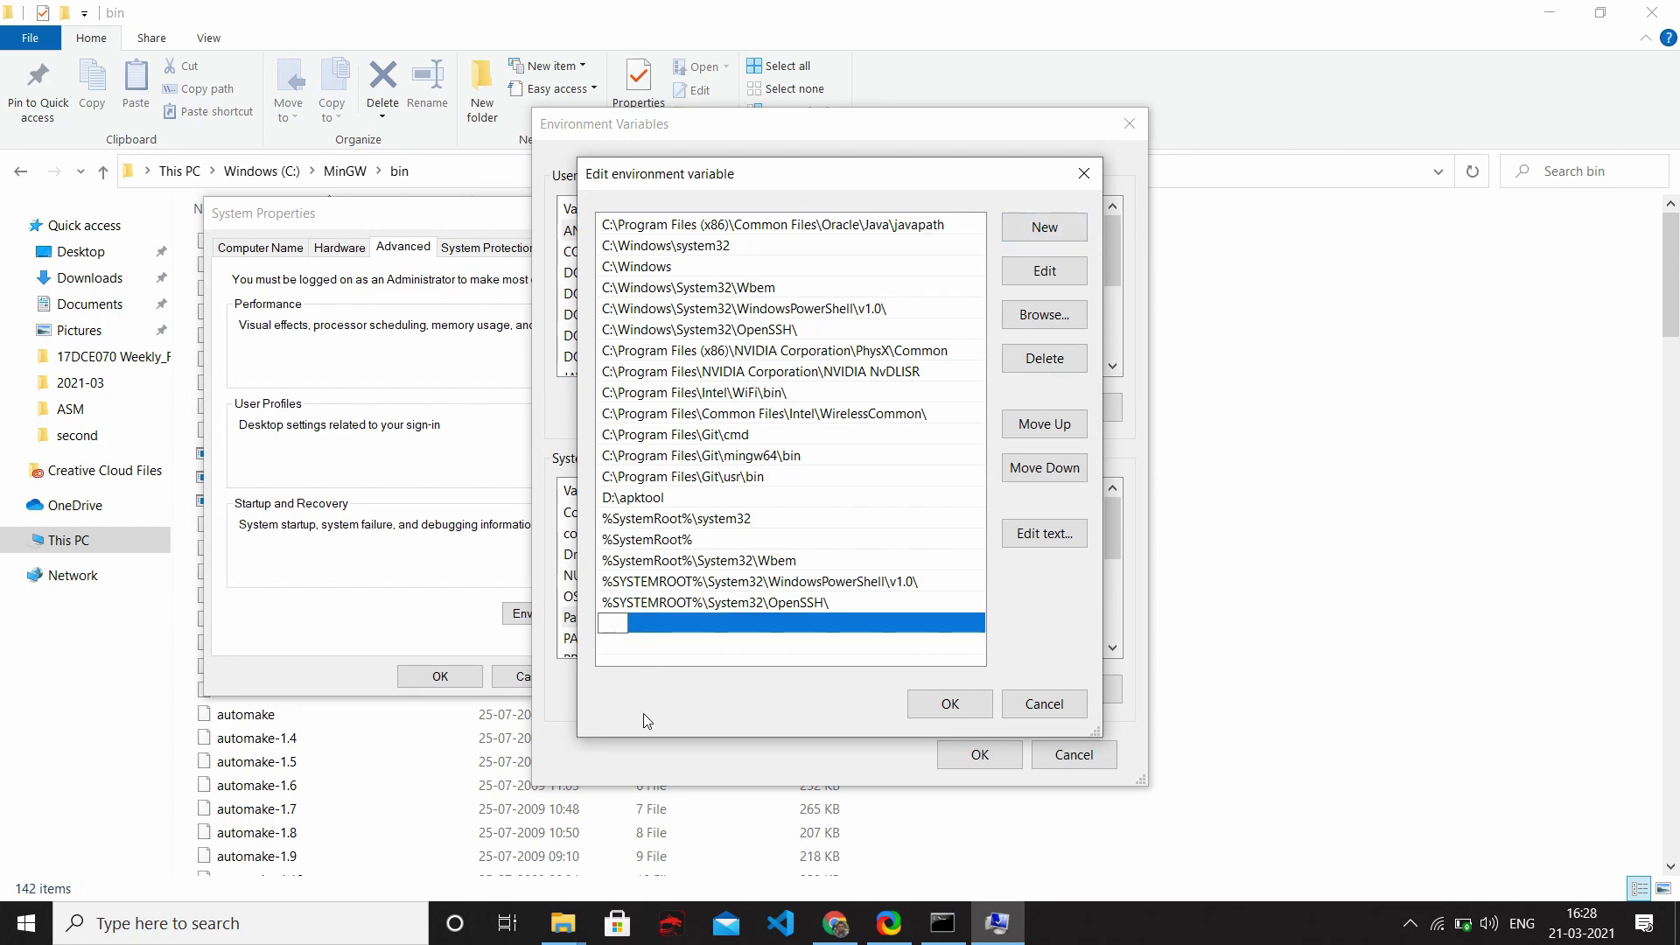
{"action": "key", "text": "ctrl+v"}
{"action": "left_click", "coordinate": [957, 700]}
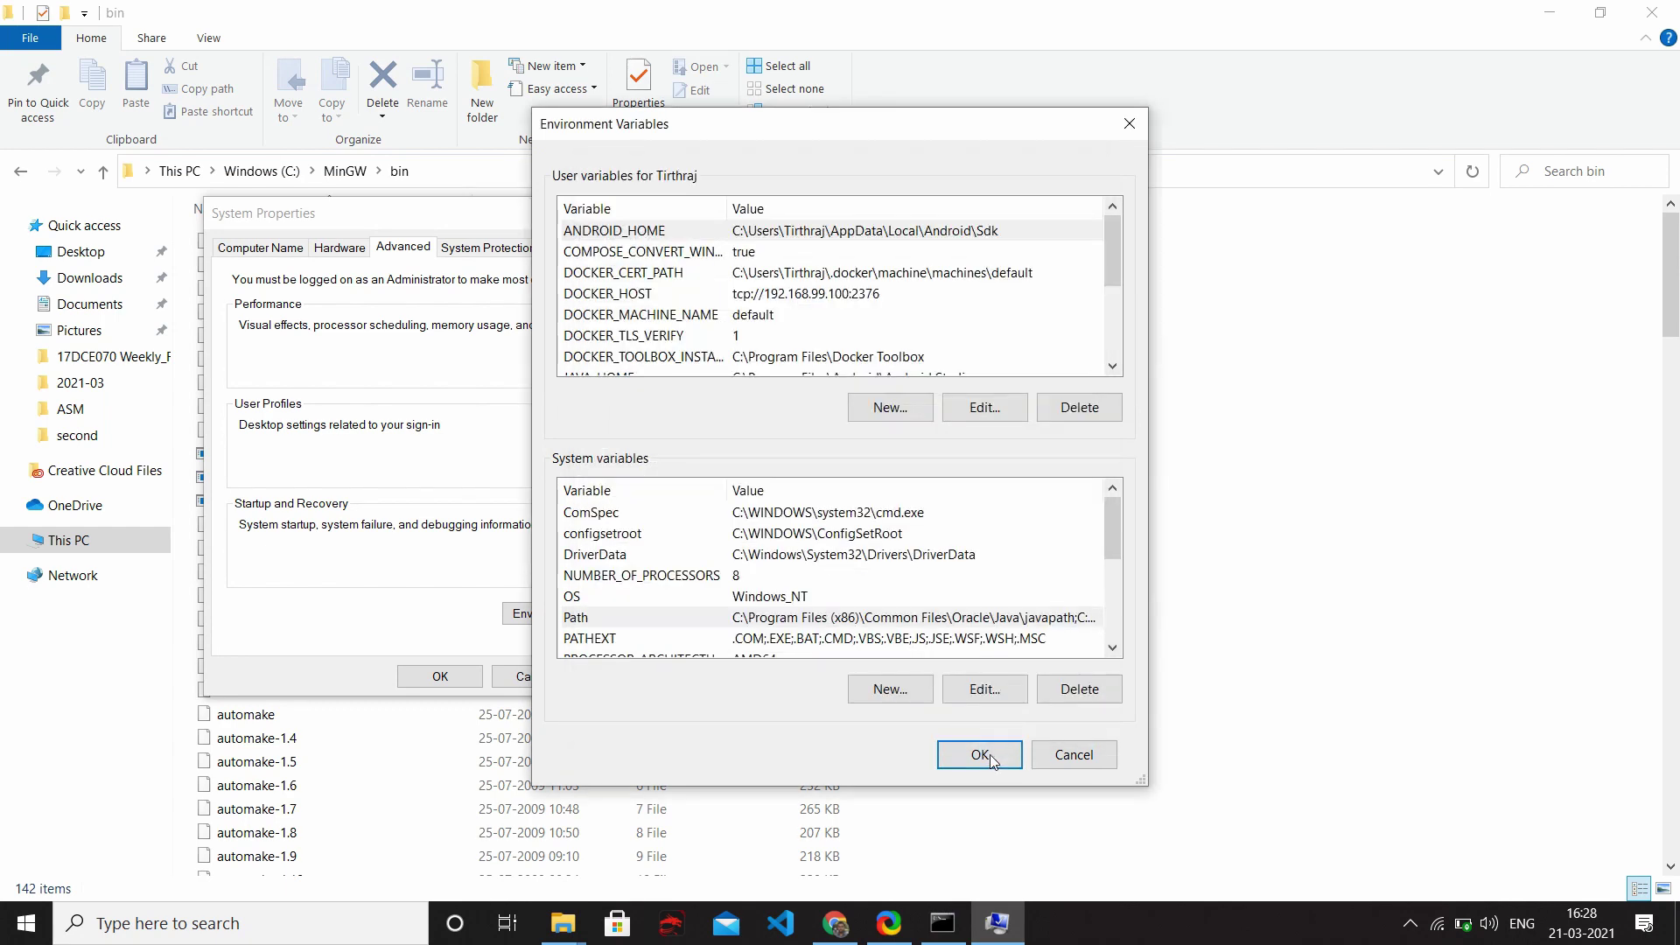
{"action": "left_click", "coordinate": [982, 754]}
{"action": "left_click", "coordinate": [534, 676]}
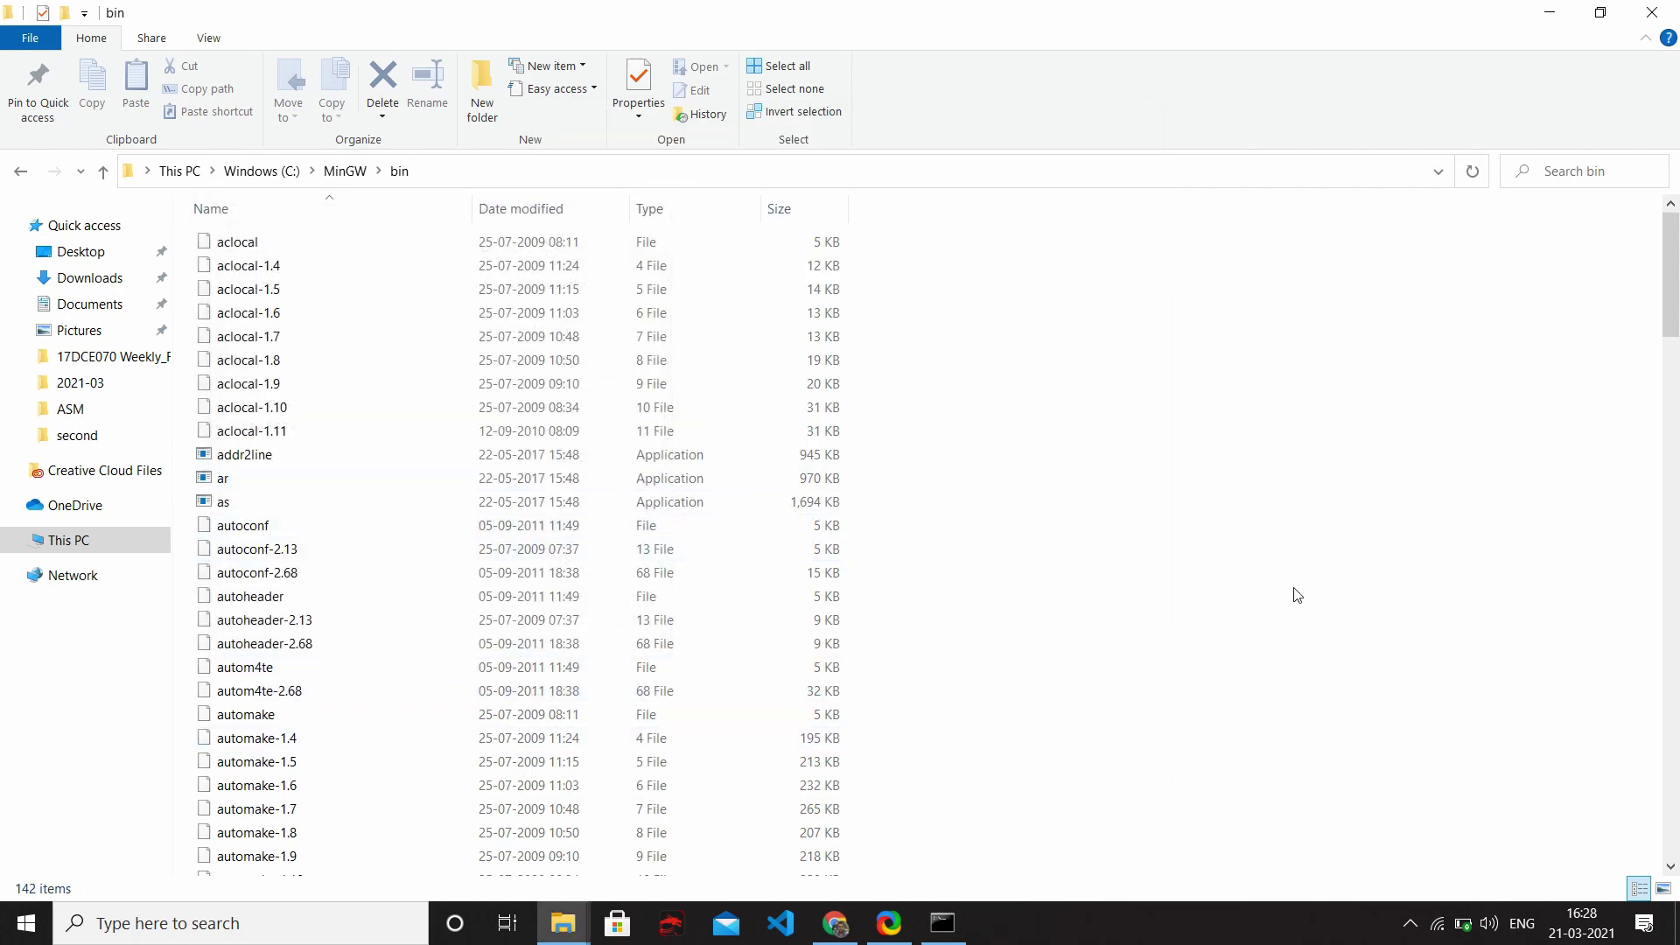
Step: Minimize File Explorer, close the old console window and open a new Command Prompt through a Windows search for cmd
{"action": "left_click", "coordinate": [1549, 13]}
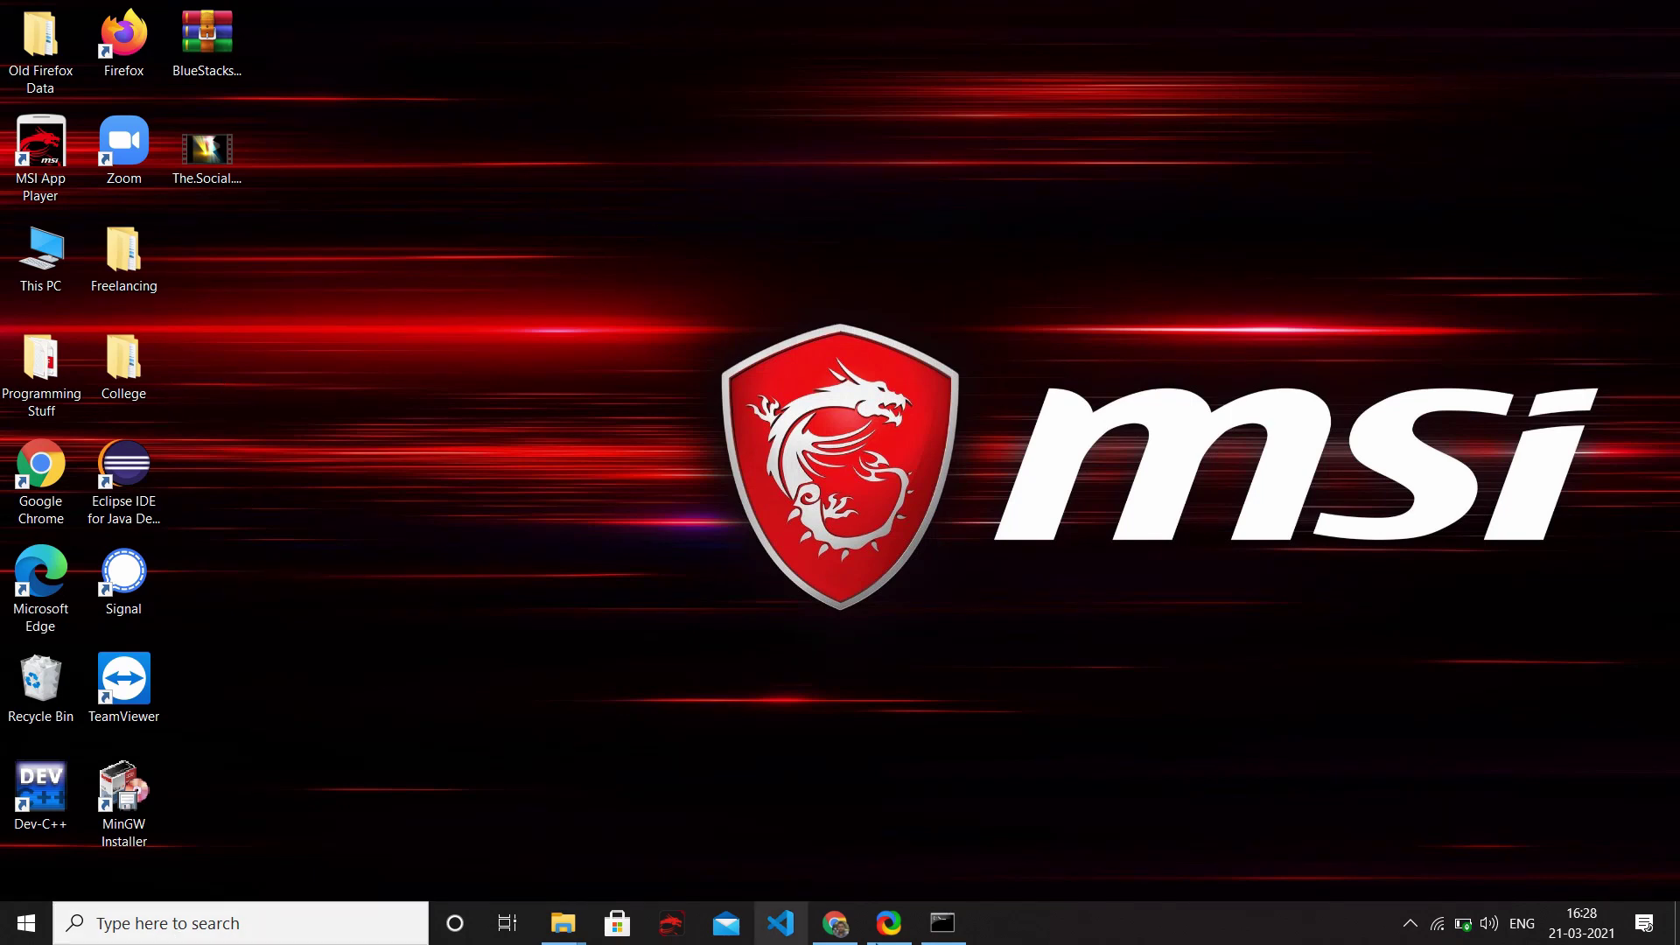
{"action": "left_click", "coordinate": [931, 936]}
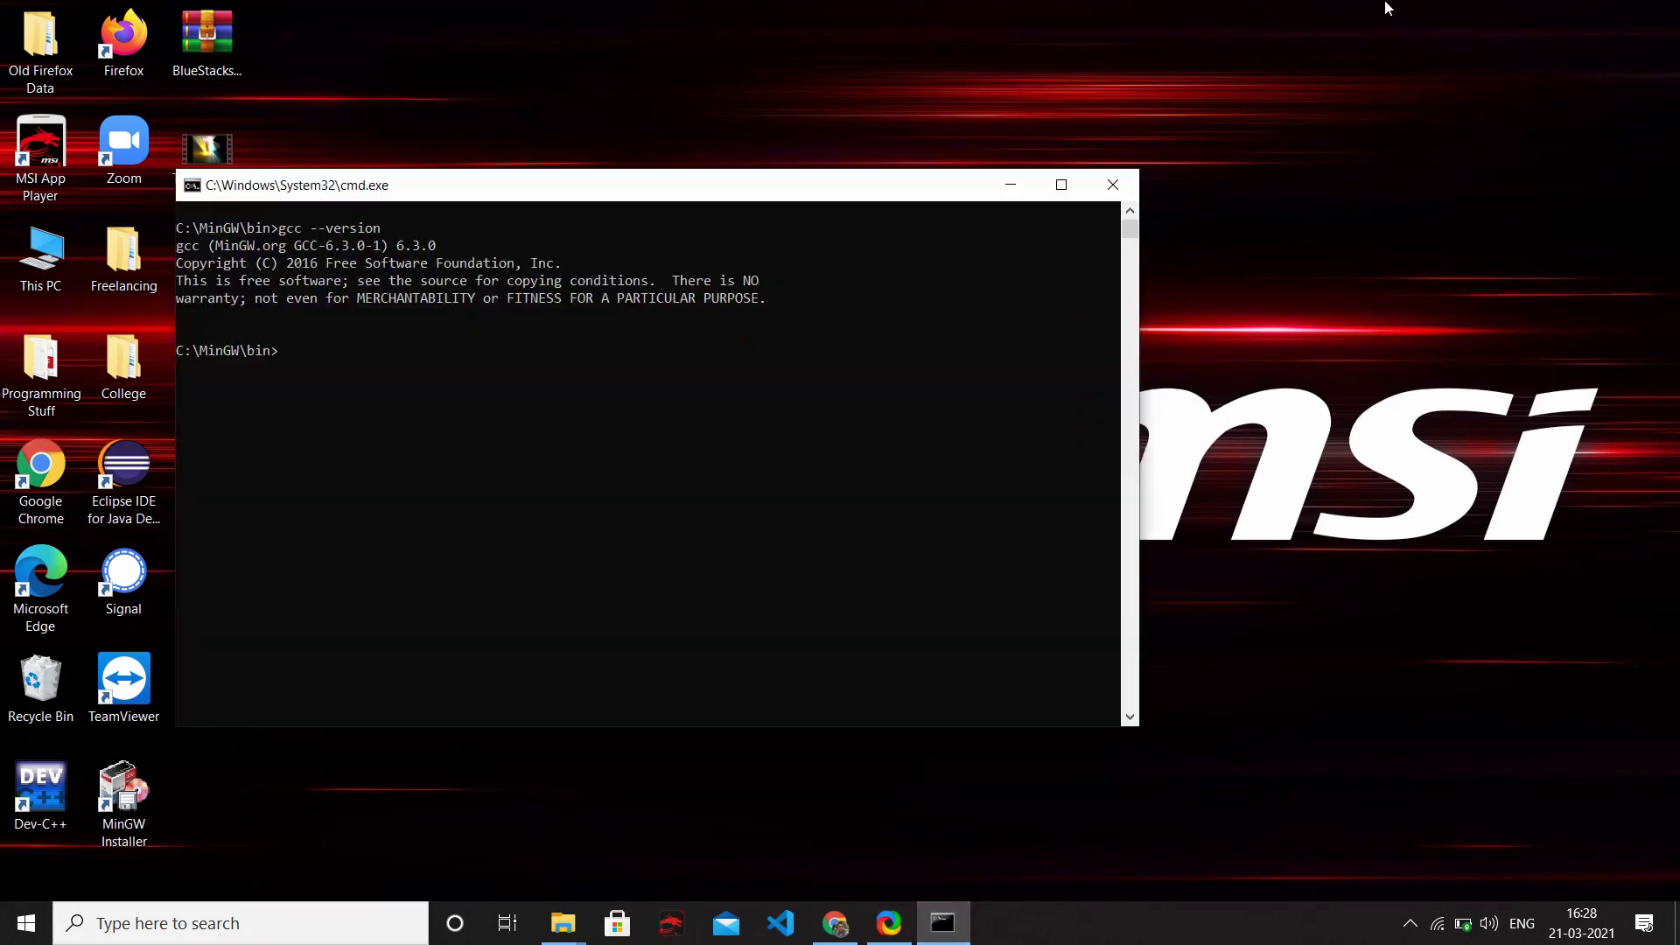
{"action": "left_click", "coordinate": [1126, 186]}
{"action": "left_click", "coordinate": [286, 916]}
{"action": "type", "text": "cmd"}
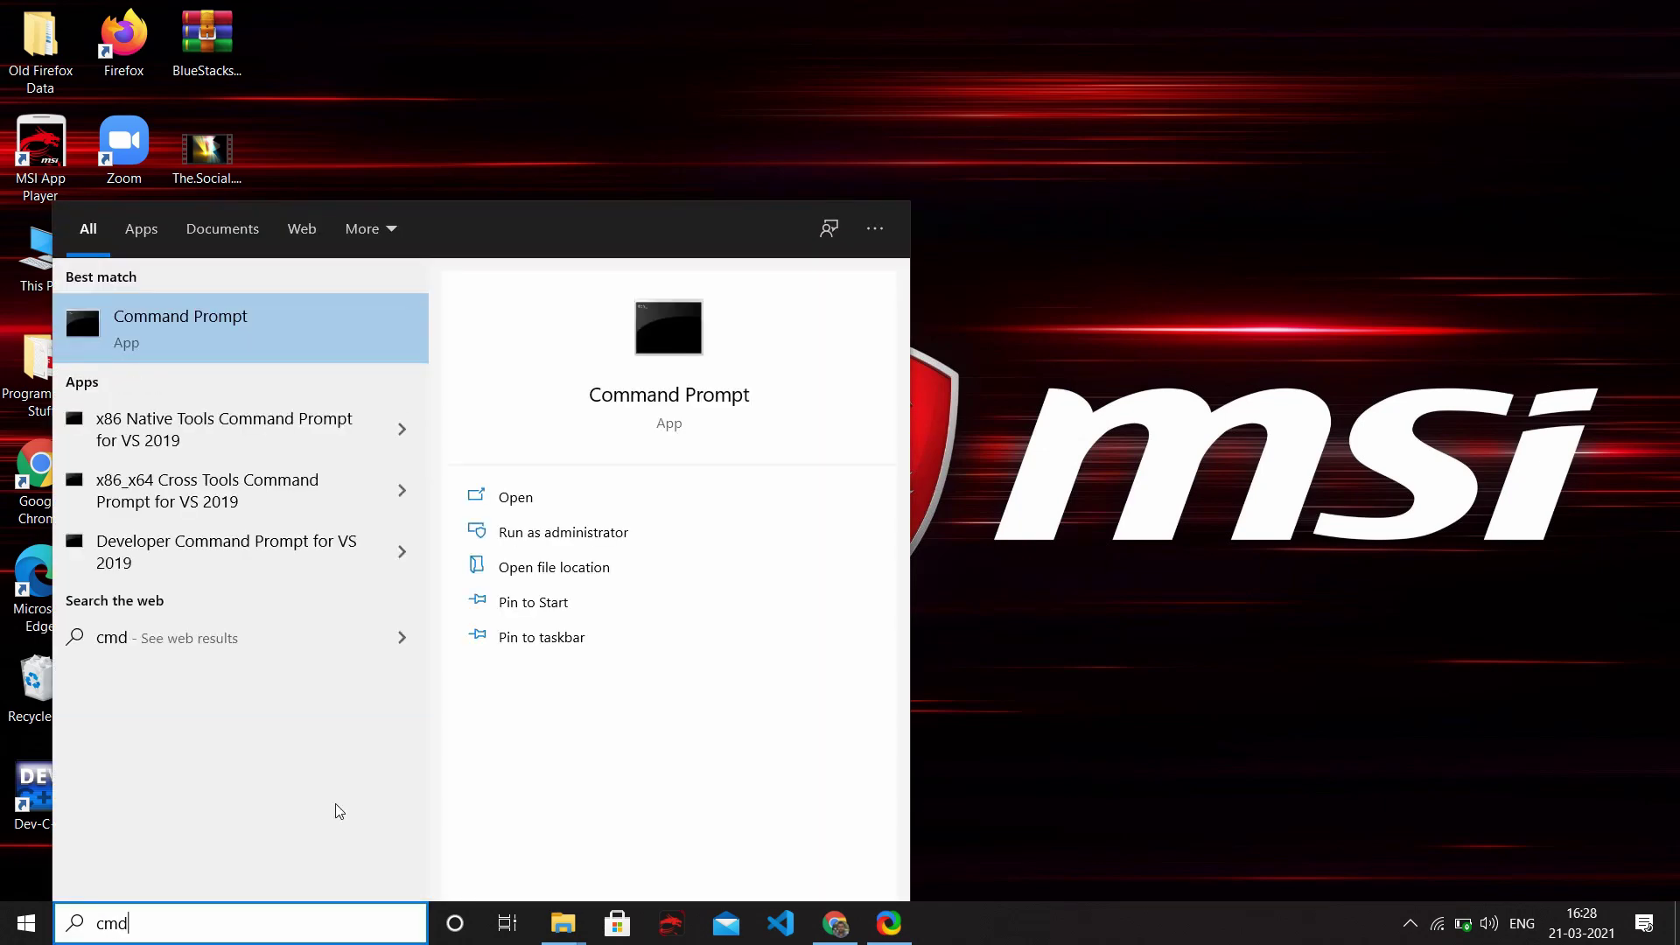
{"action": "key", "text": "Return"}
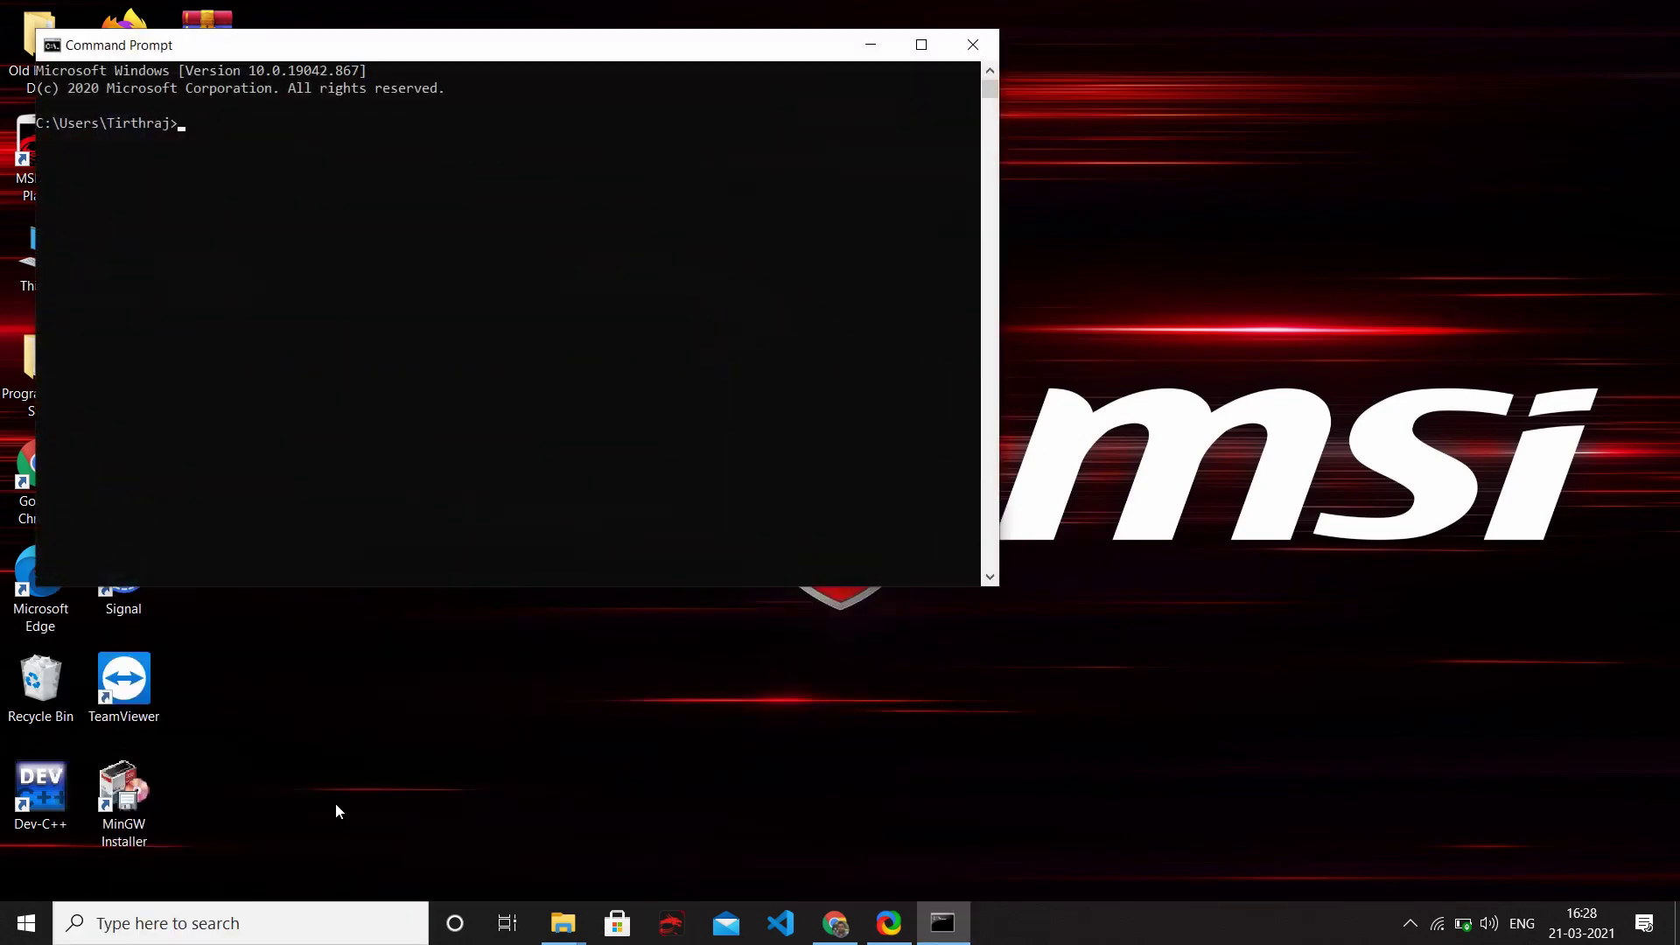
Step: Check the compiler version with gcc --version from the user folder and close the Command Prompt
{"action": "type", "text": "gcc --version"}
{"action": "key", "text": "Return"}
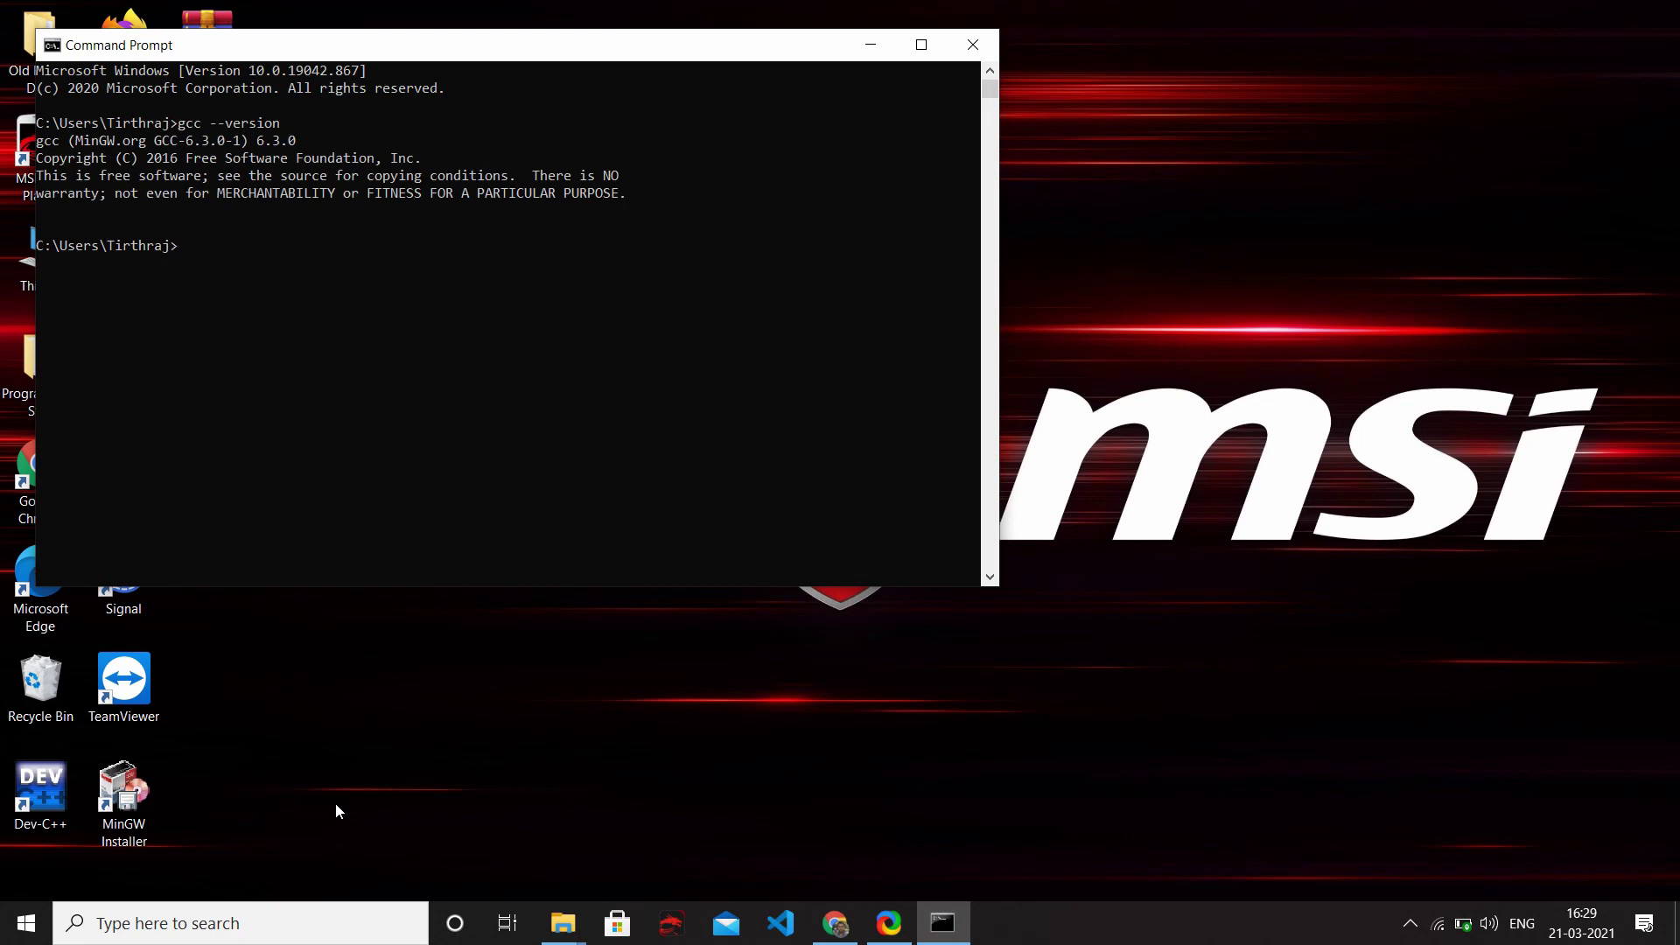
{"action": "left_click", "coordinate": [972, 44]}
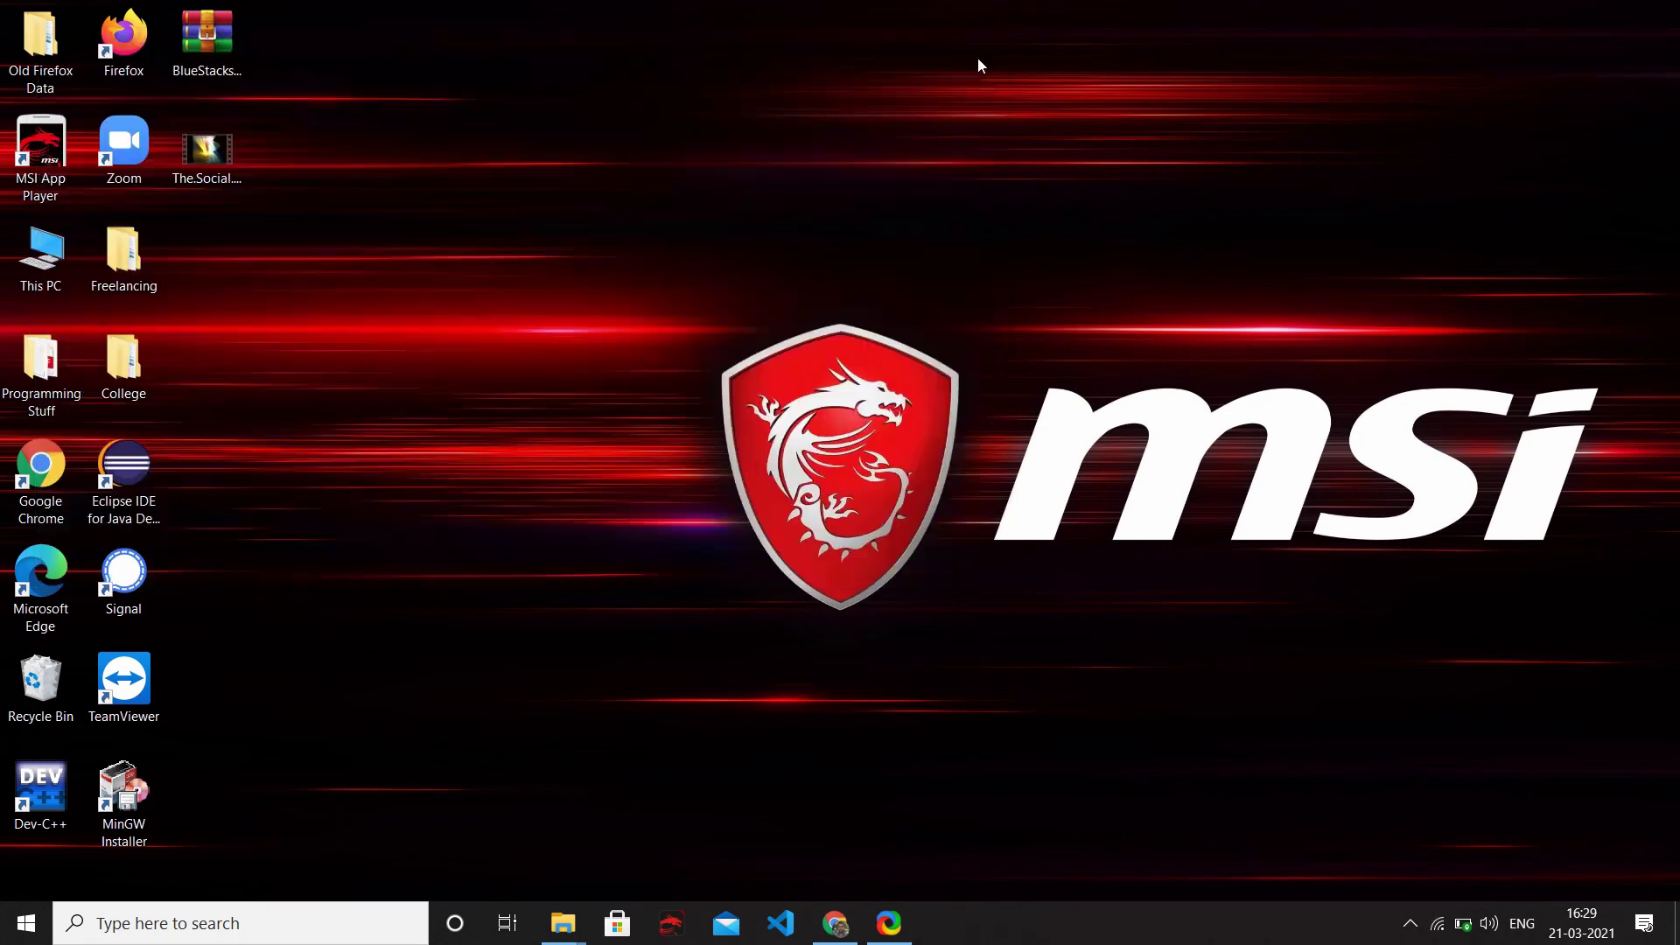